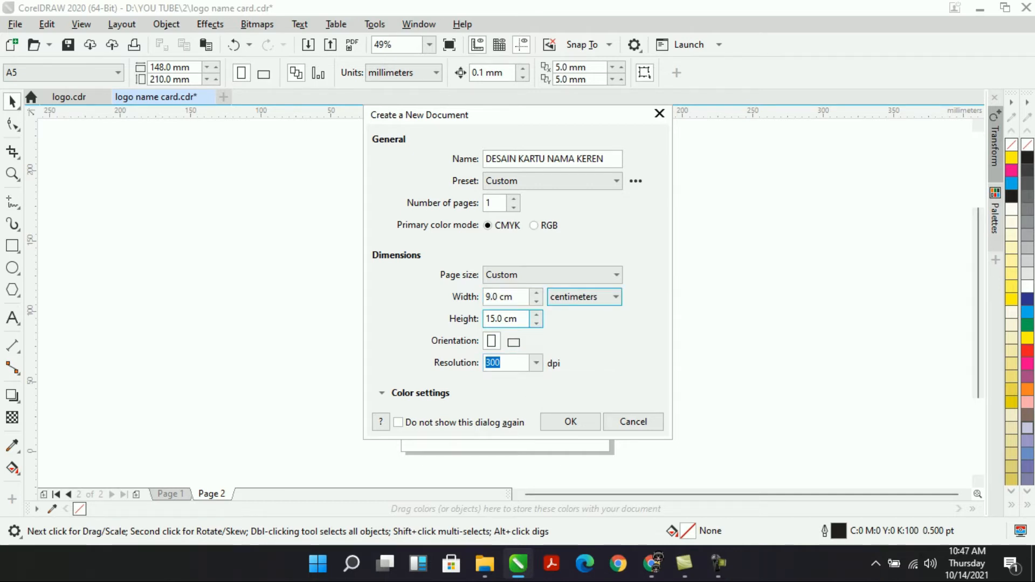
Start editing the page height of the 9.0 cm wide DESAIN KARTU NAMA KEREN document.
click(496, 319)
Set the page height to 5.5 cm in landscape orientation and create the document.
drag(504, 318, 485, 319)
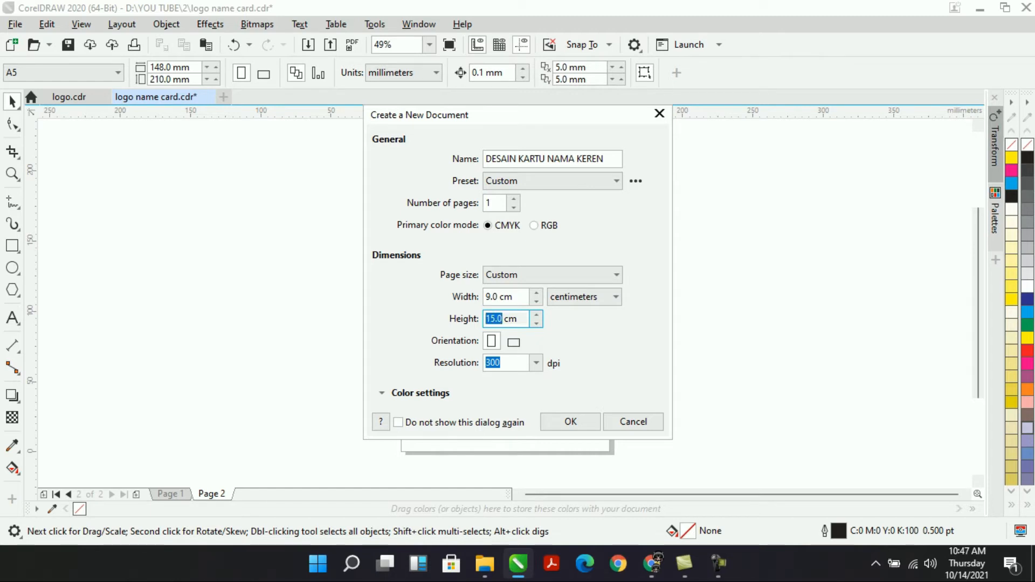
text(5.6)
key(BackSpace)
text(5)
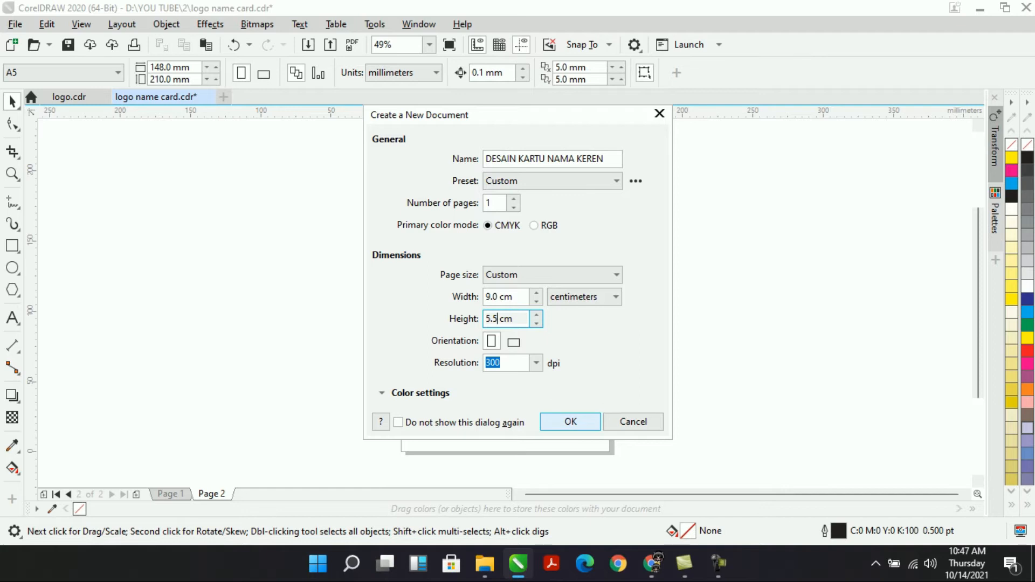
click(491, 341)
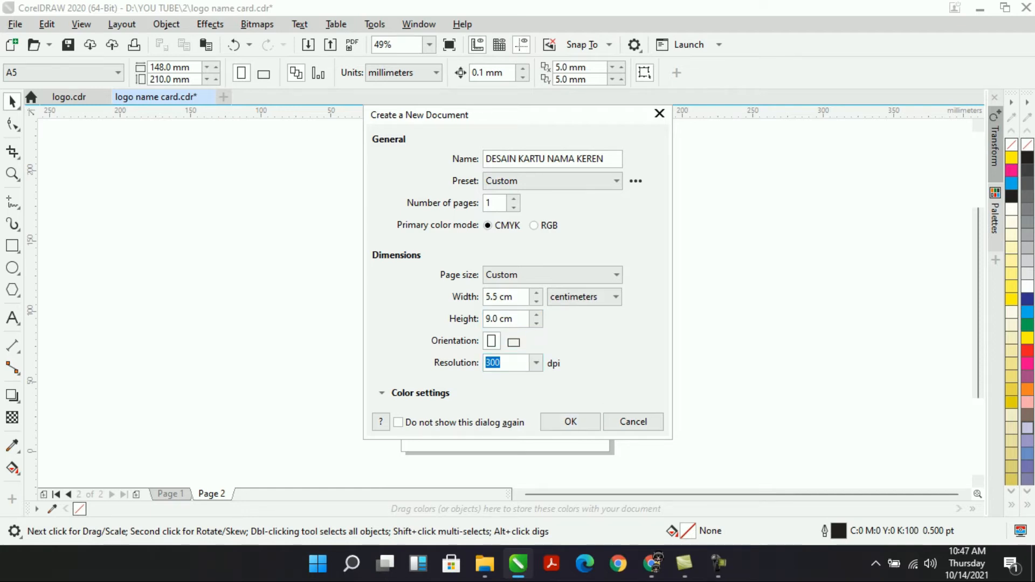
click(514, 341)
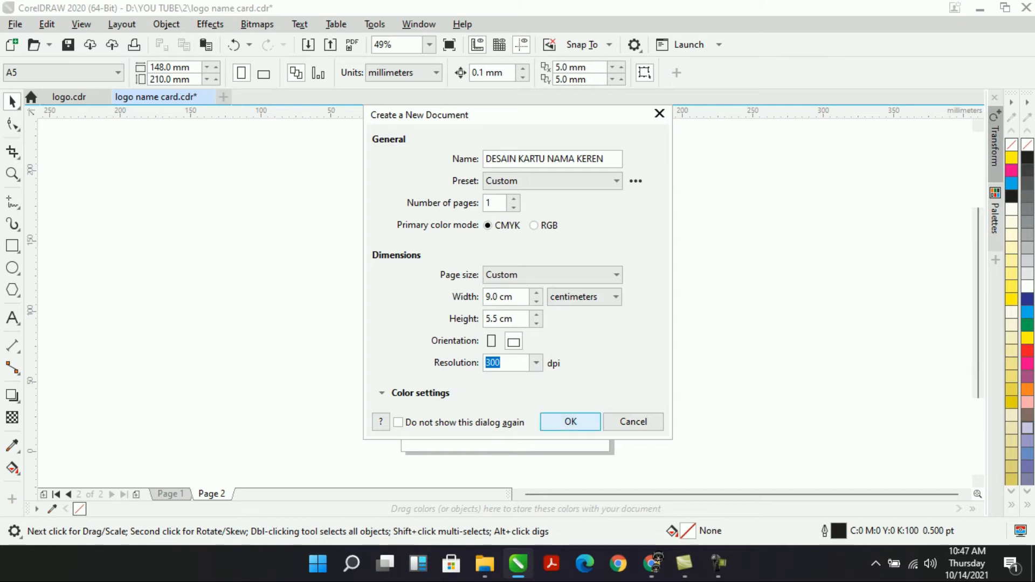
click(570, 421)
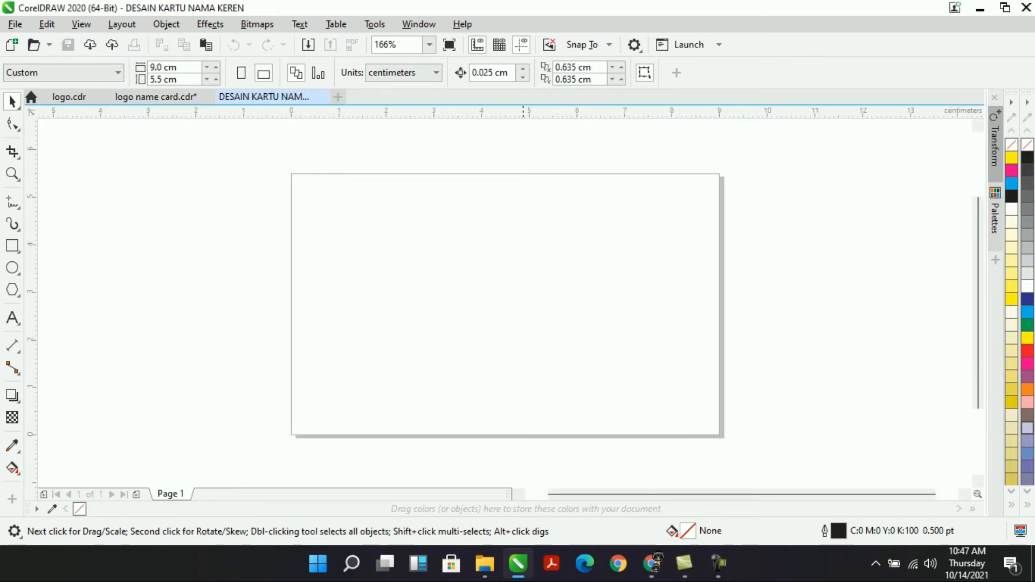
Add a rectangle matching the card's page frame and select it.
double_click(11, 246)
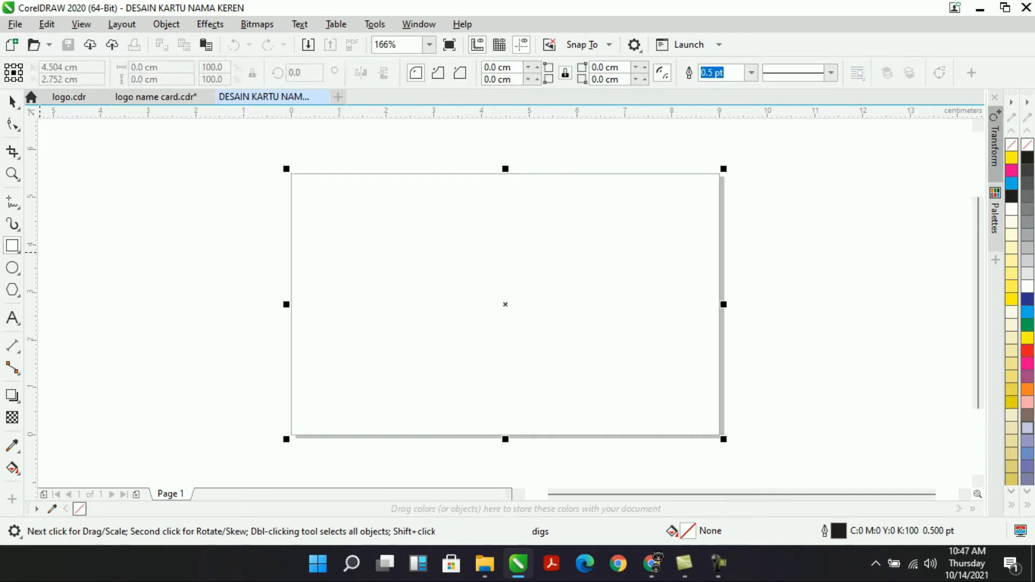
key(space)
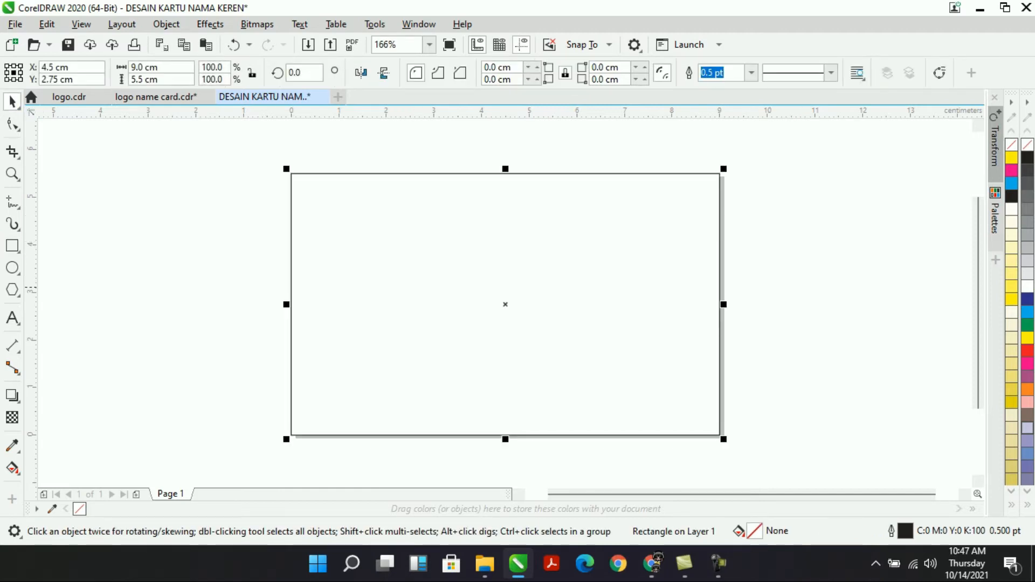
click(379, 153)
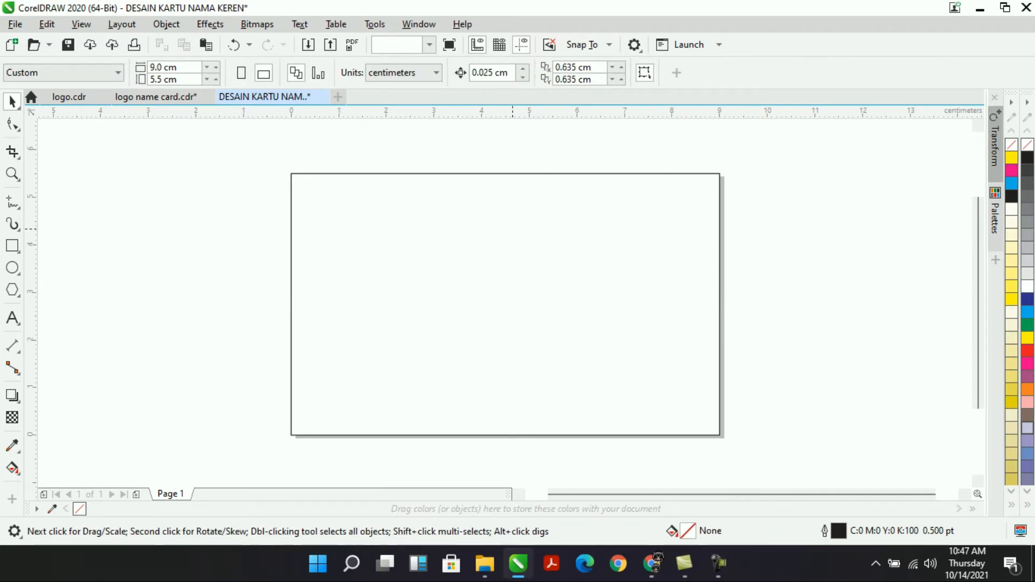
click(513, 229)
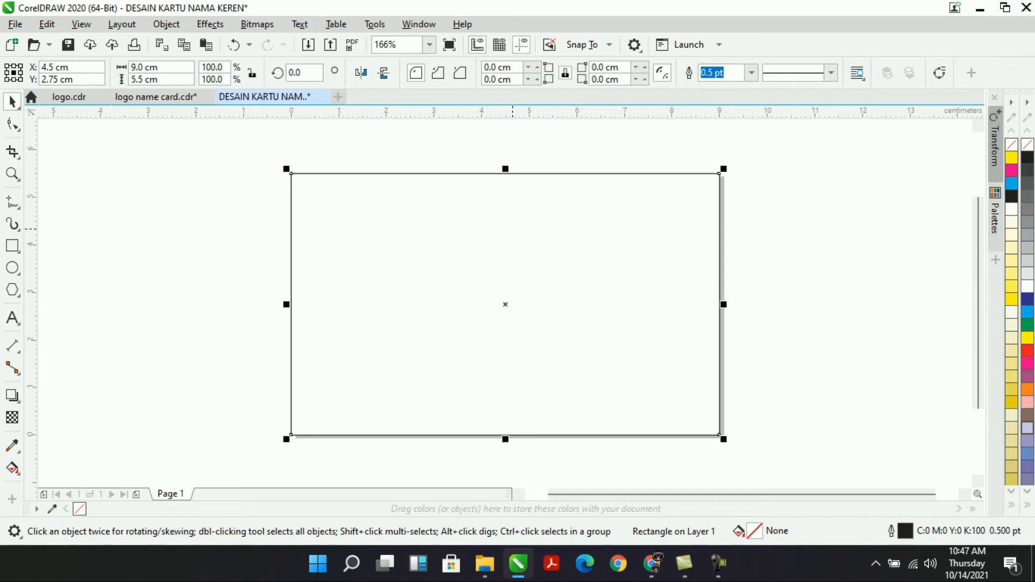
click(254, 222)
click(292, 213)
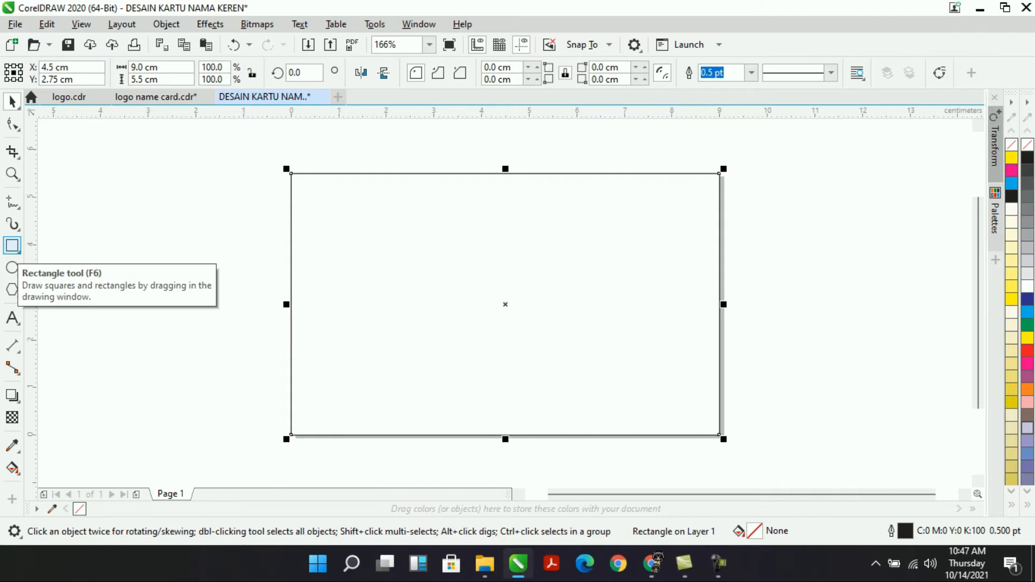
Make a 3.394 cm wide copy of the rectangle along the card's left edge.
click(12, 246)
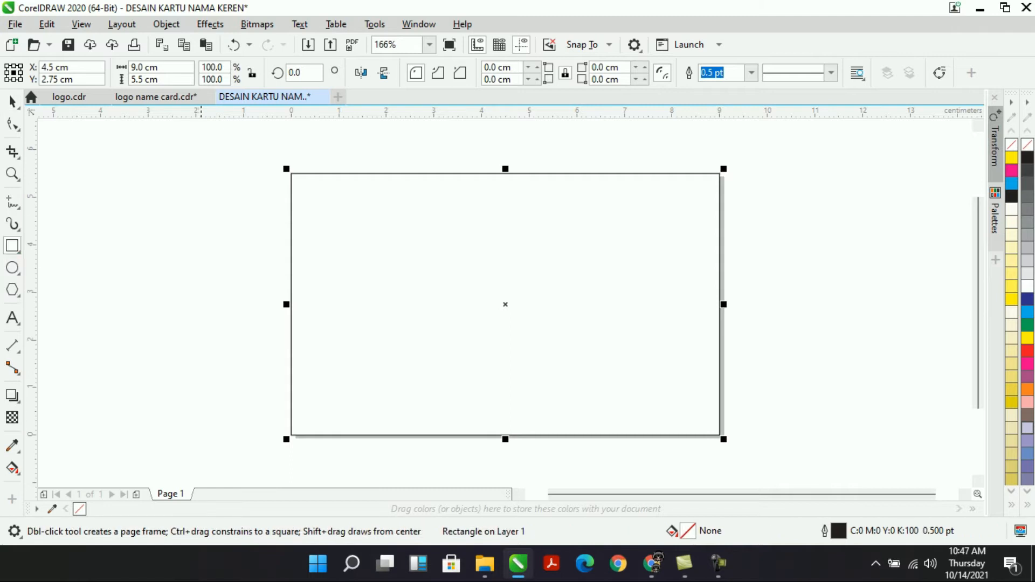
click(12, 102)
click(720, 291)
click(720, 291)
drag(724, 304, 453, 304)
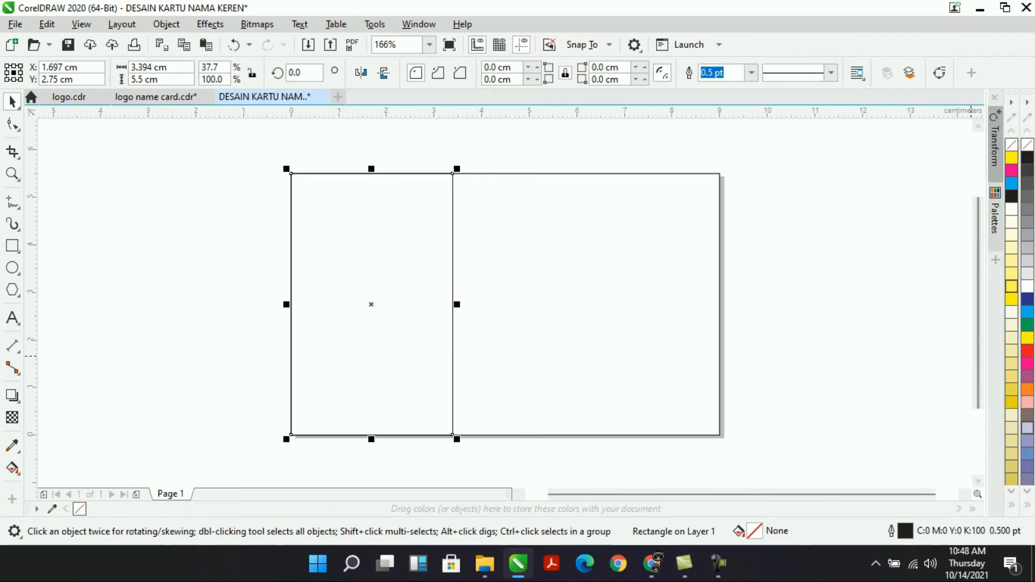
Fill the left panel 10% grey and remove its outline.
click(1027, 235)
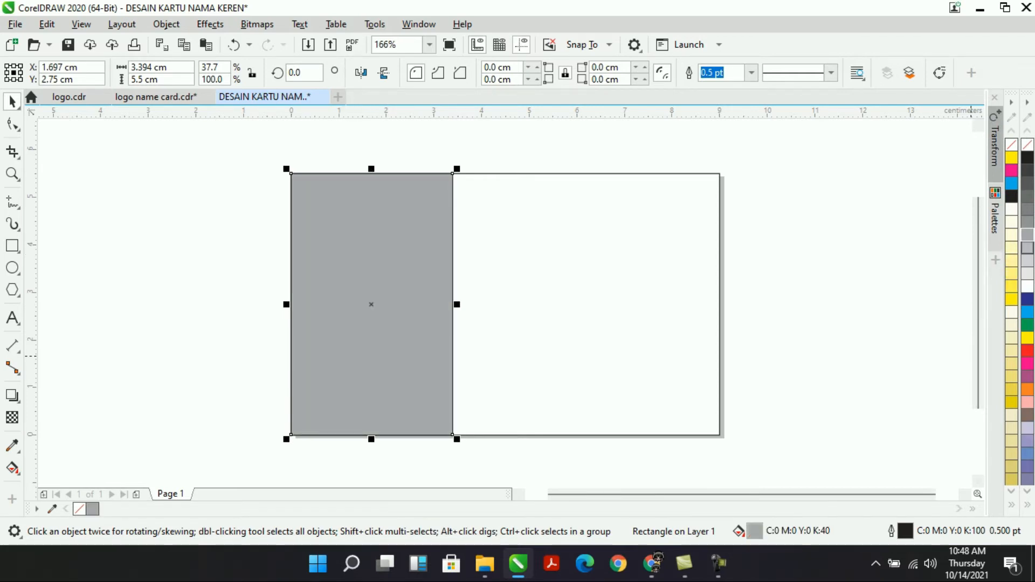
right_click(1027, 145)
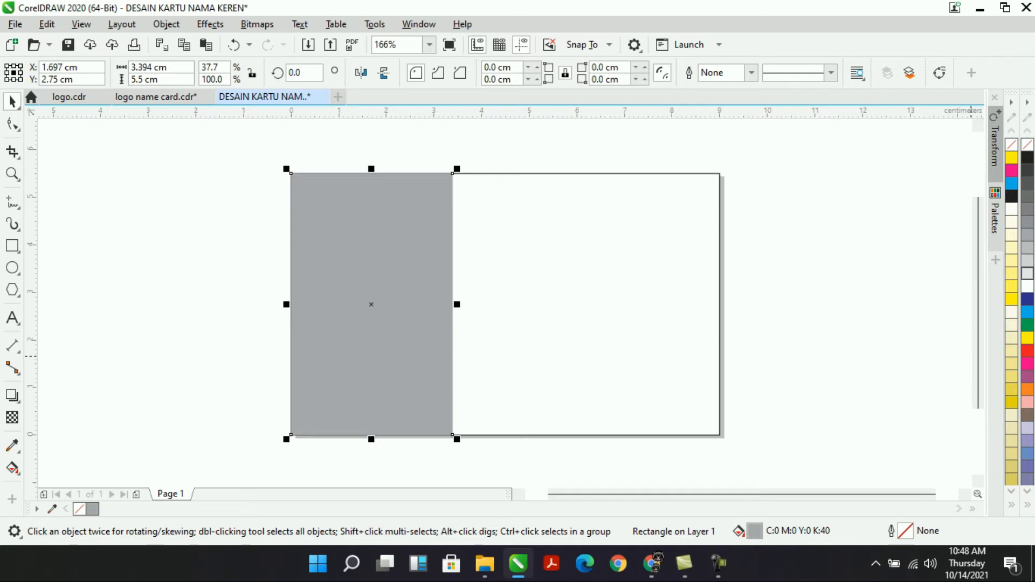
click(1027, 273)
click(809, 269)
click(475, 259)
click(403, 263)
Duplicate the panel into a thin strip at its right edge and fill it red.
drag(287, 304, 453, 286)
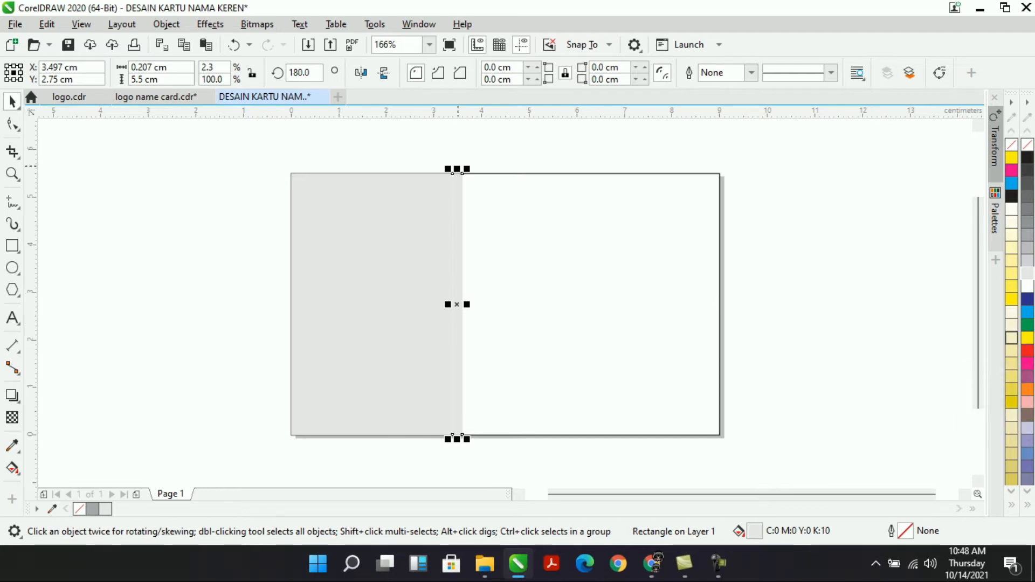
drag(457, 169, 456, 198)
drag(465, 304, 476, 305)
key(ctrl+z)
key(ctrl+z)
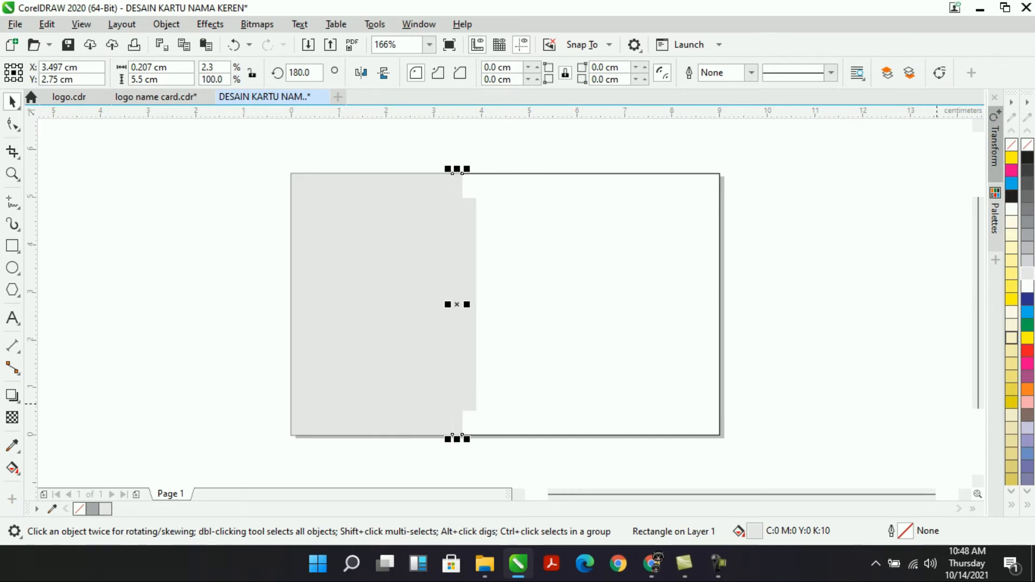
click(1027, 351)
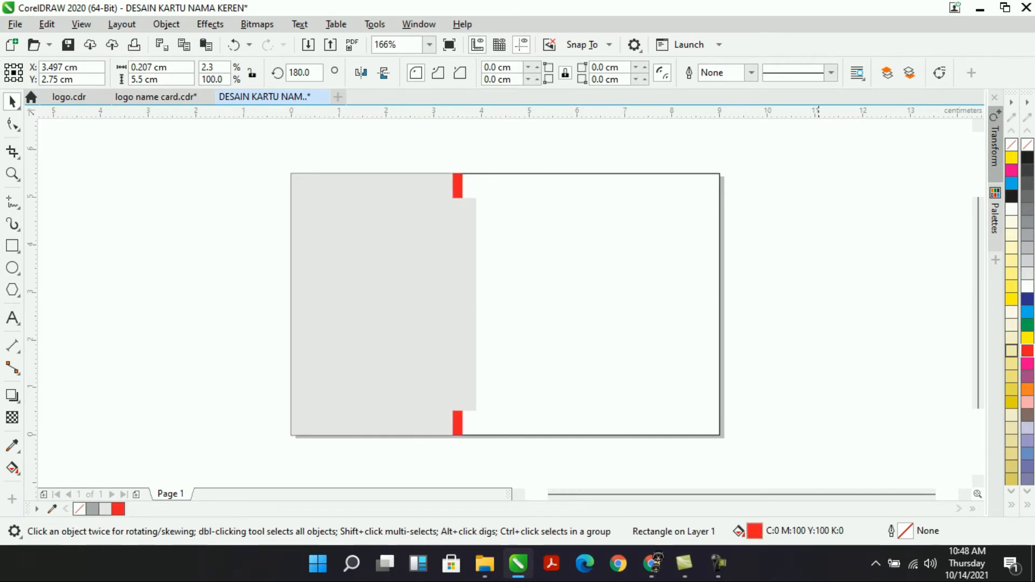
key(Escape)
Intersect and trim the red strip with the shorter grey rectangle, deleting the leftover piece.
click(446, 236)
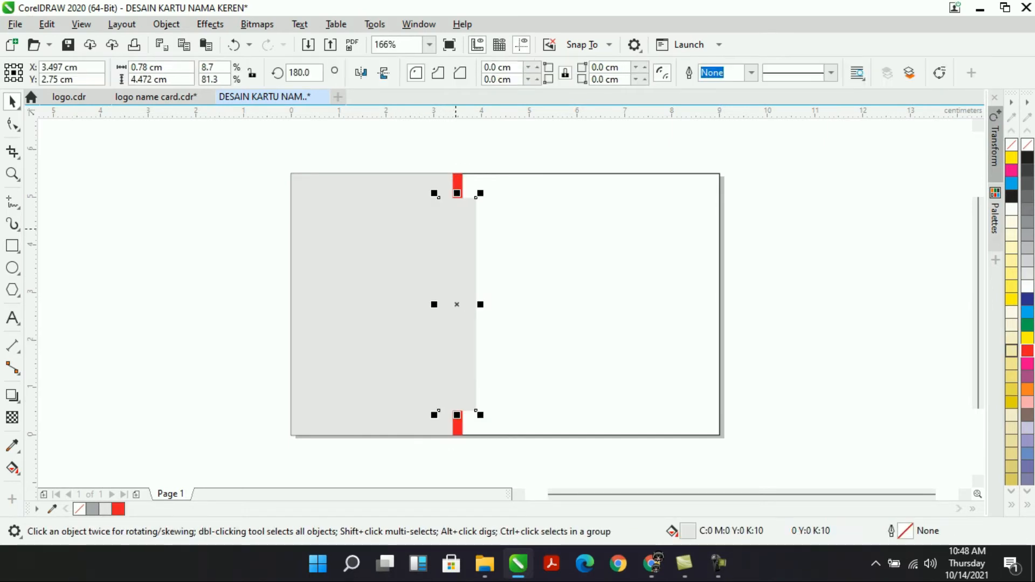
shift+click(457, 176)
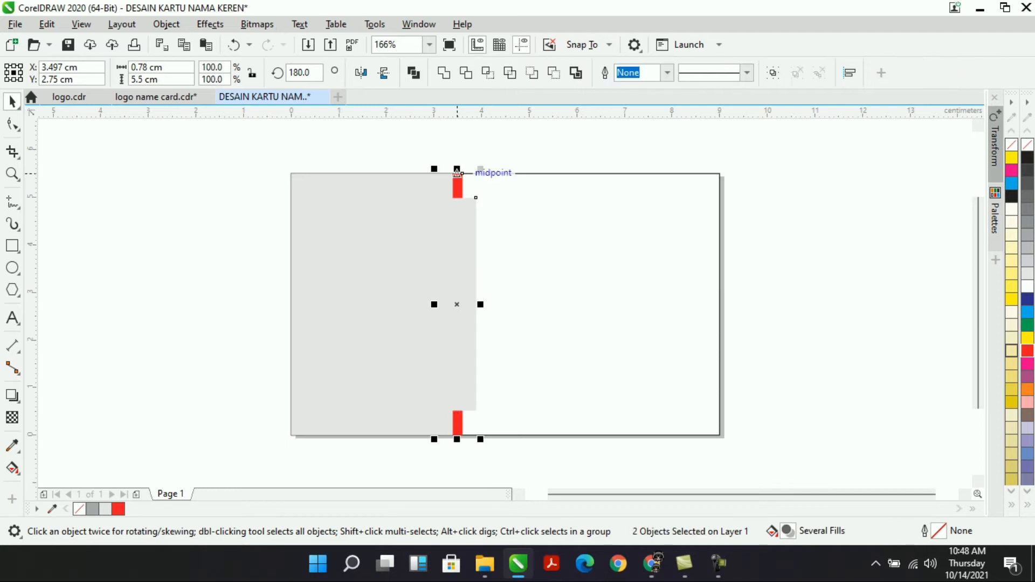
click(488, 73)
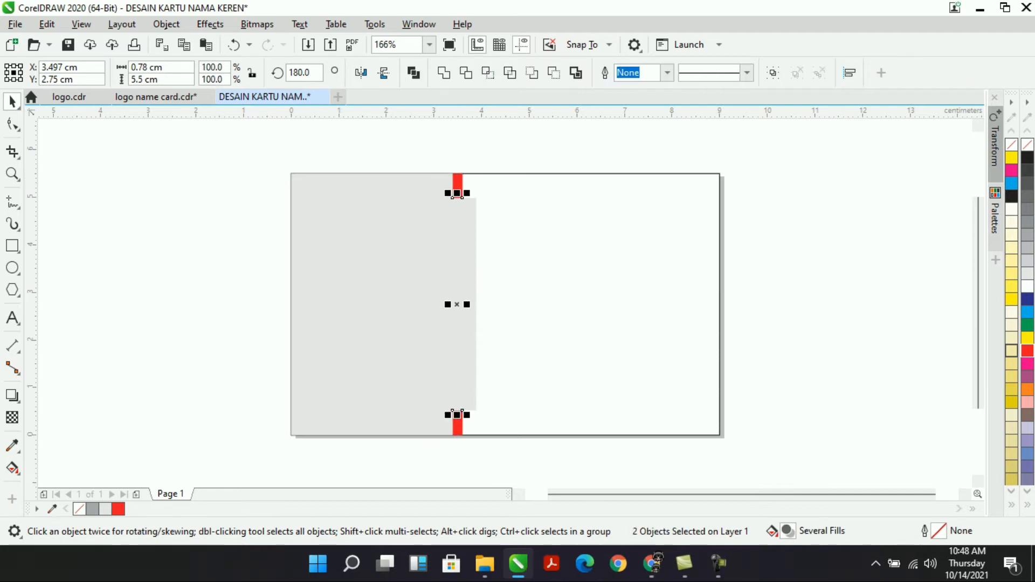
click(465, 203)
shift+click(460, 179)
click(466, 73)
click(489, 145)
click(477, 210)
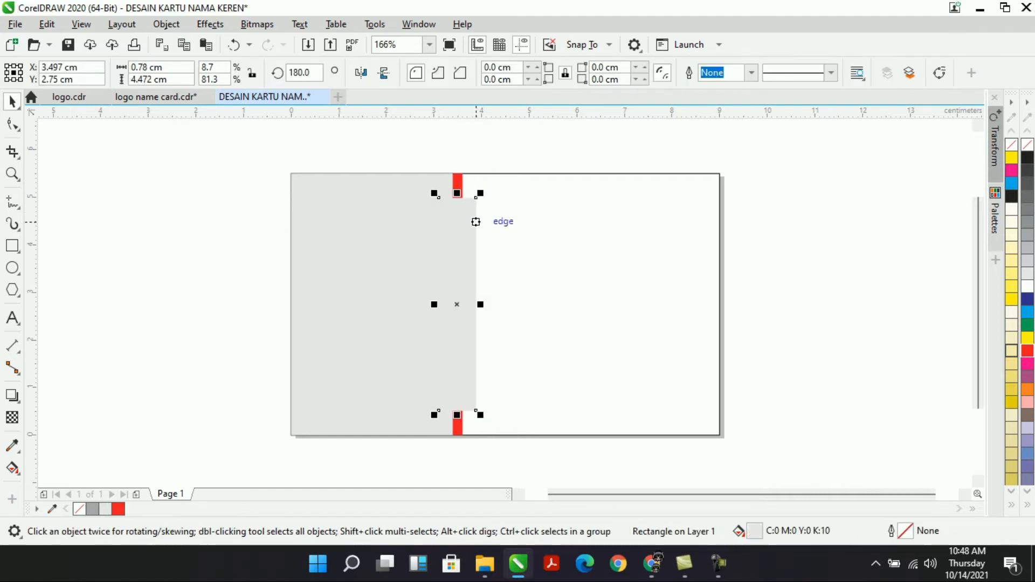
key(Delete)
Color the middle stripe piece 50% grey.
click(476, 210)
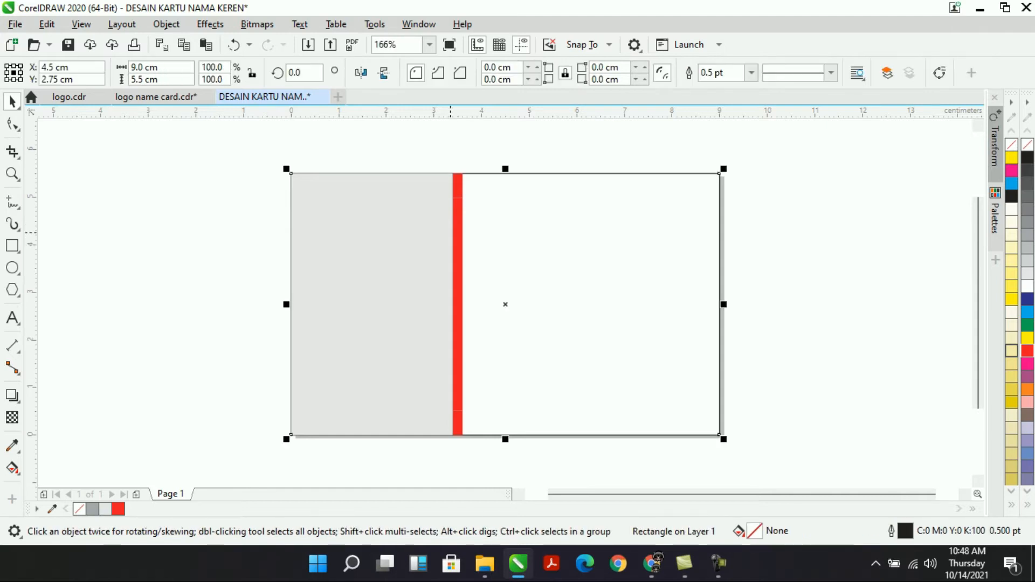
click(455, 233)
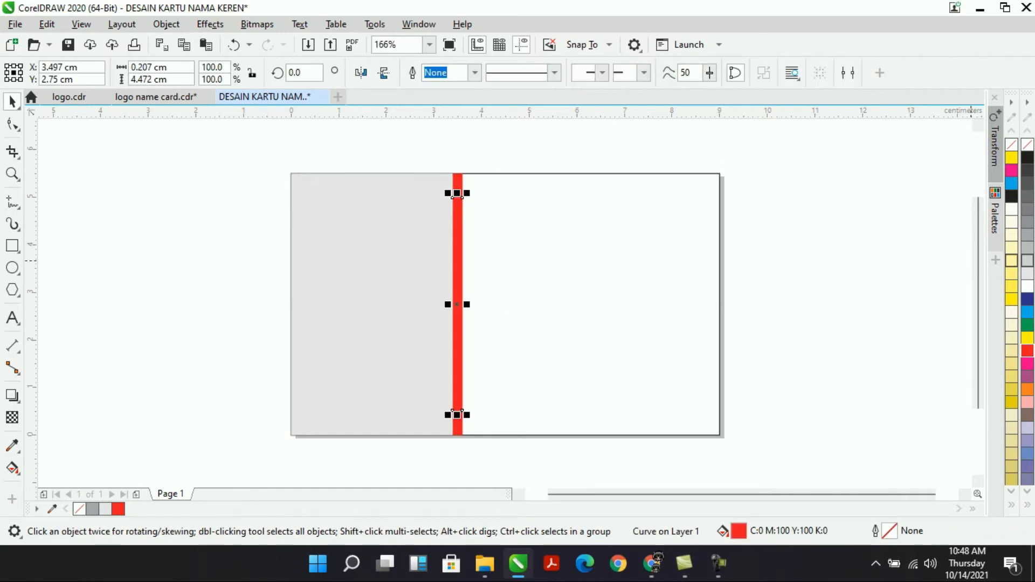
click(1027, 261)
click(1028, 247)
click(1028, 221)
key(Escape)
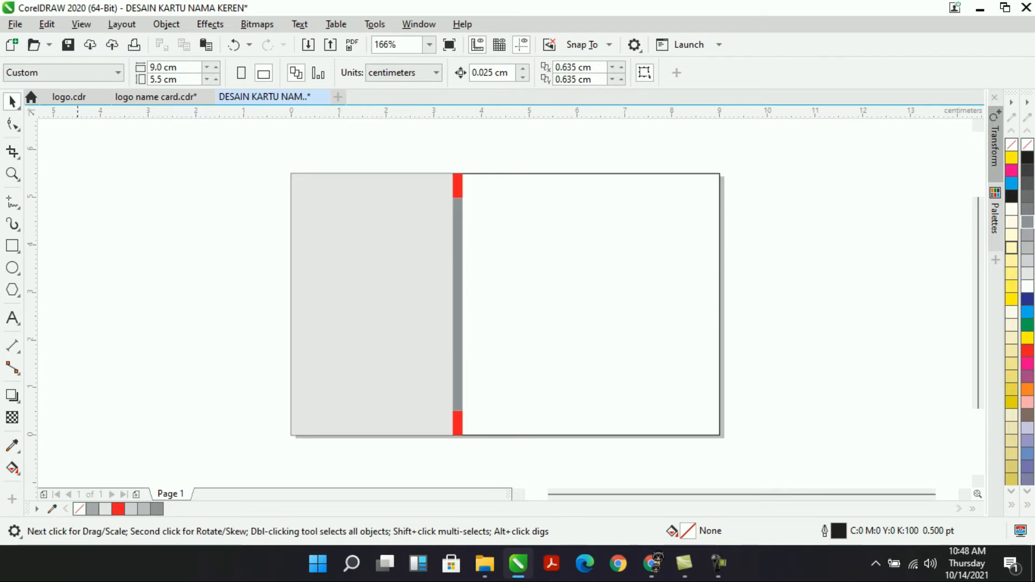
PowerClip the grey panel and stripe inside the card frame, aligned to its left edge.
click(558, 294)
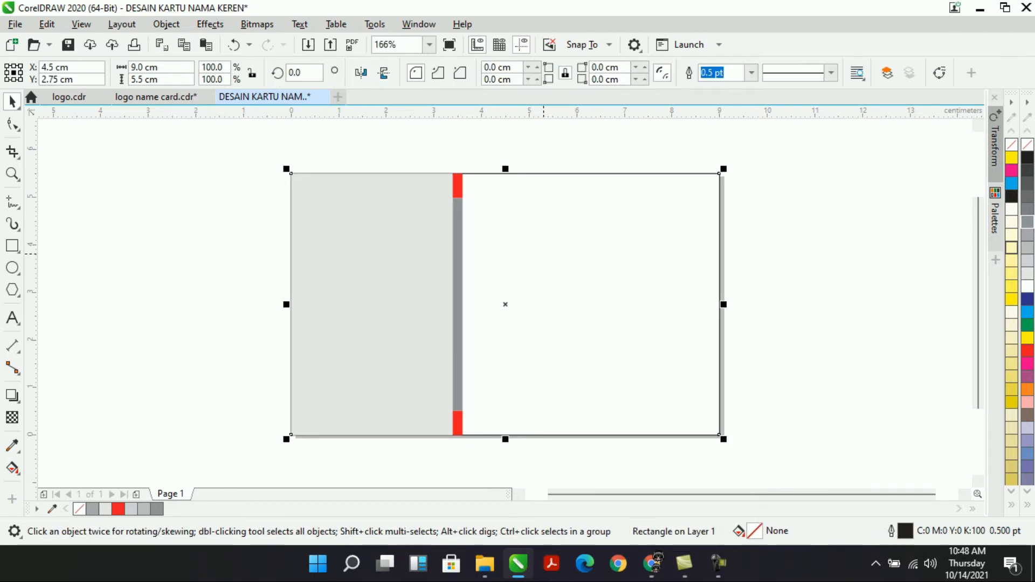
key(Escape)
click(672, 223)
drag(204, 151, 535, 481)
drag(377, 287, 540, 279)
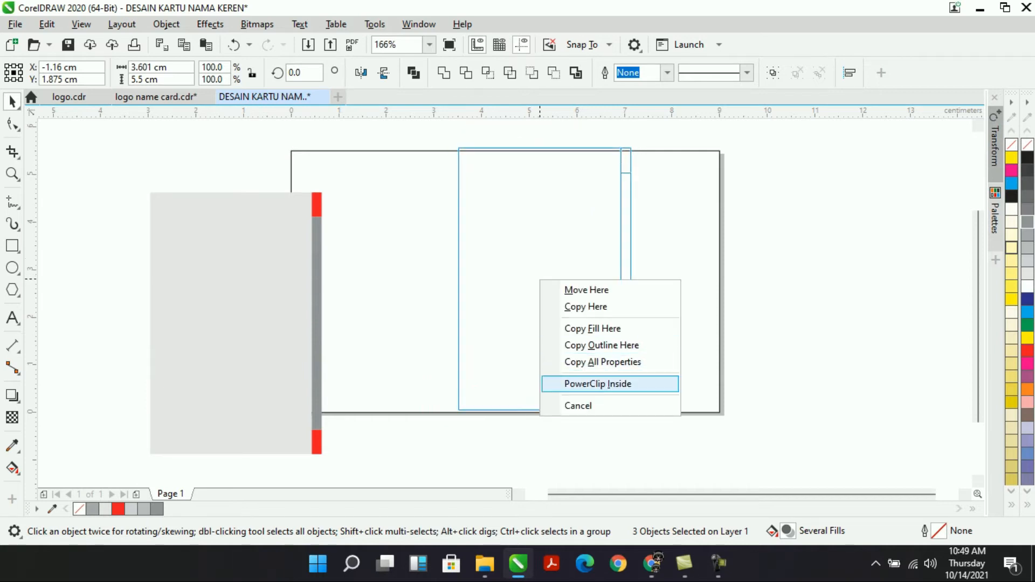
click(597, 383)
ctrl+click(496, 167)
drag(436, 141, 680, 431)
drag(457, 147, 291, 151)
click(70, 134)
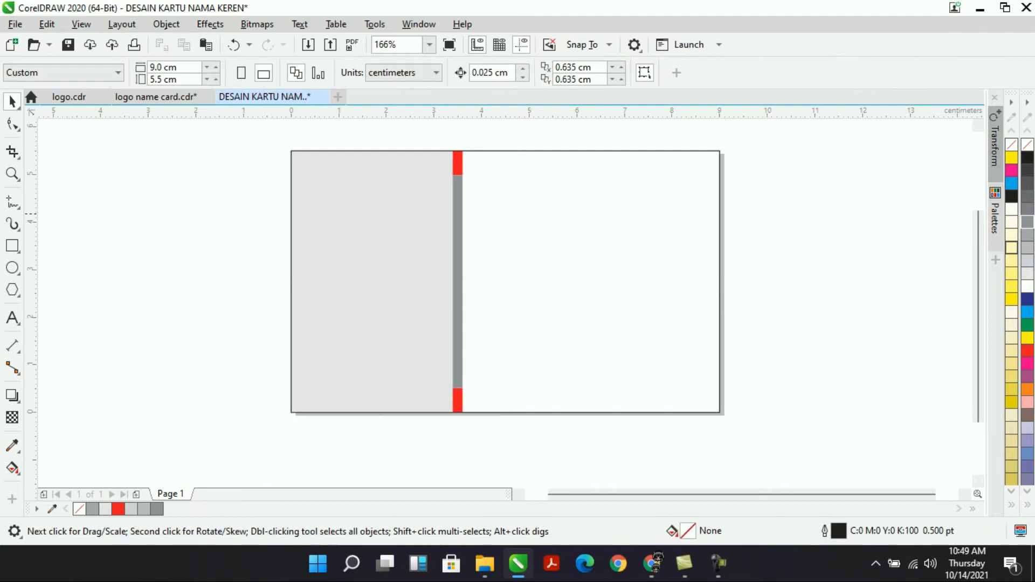
Round the card's corners with the Shape tool.
click(12, 124)
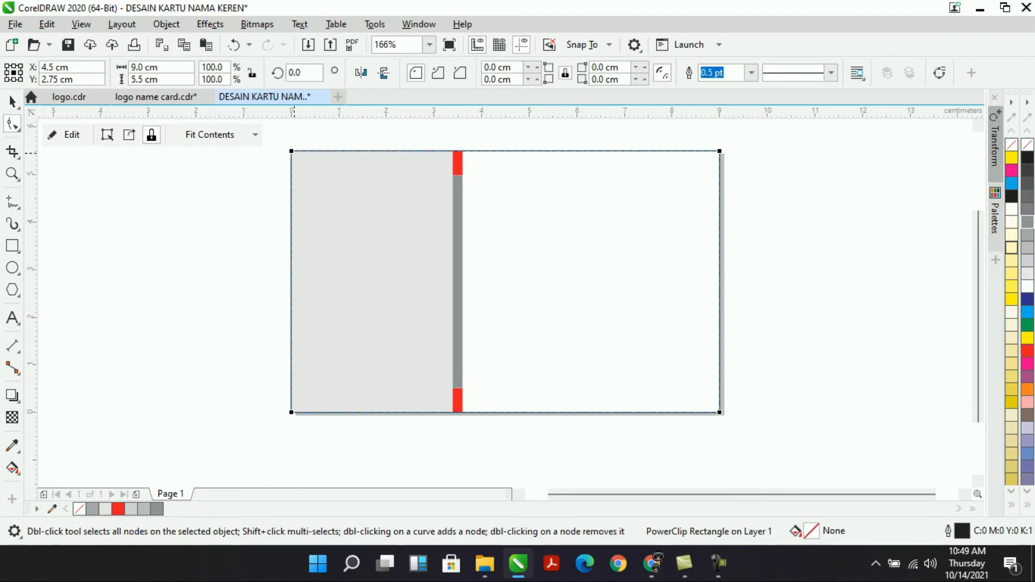
drag(292, 151, 291, 171)
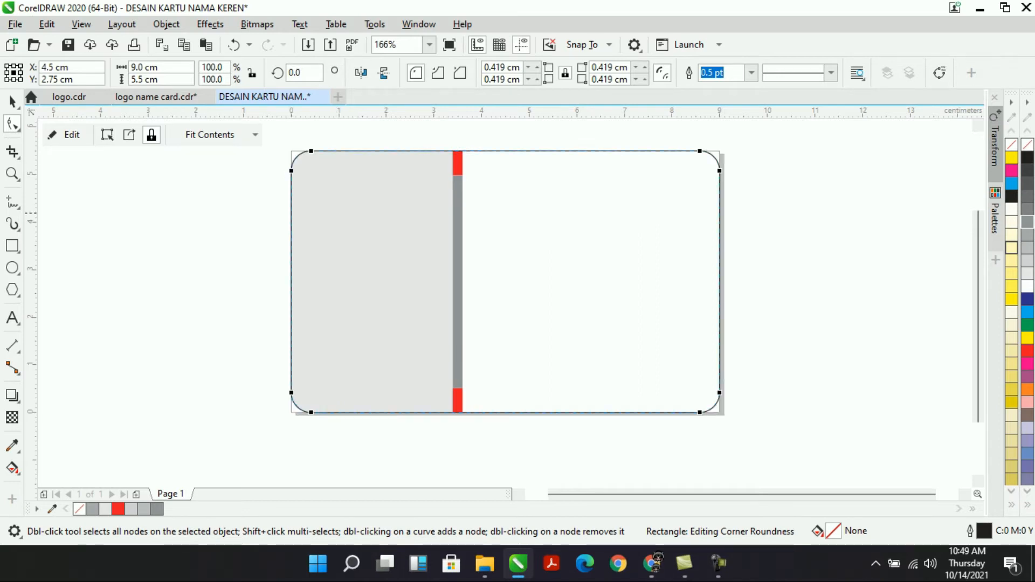
key(space)
key(Escape)
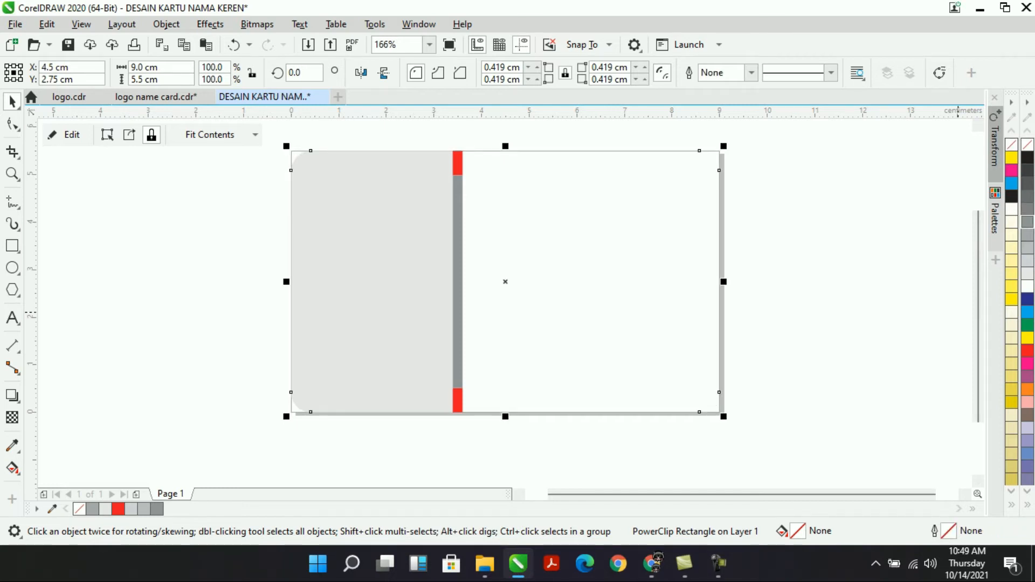
key(Escape)
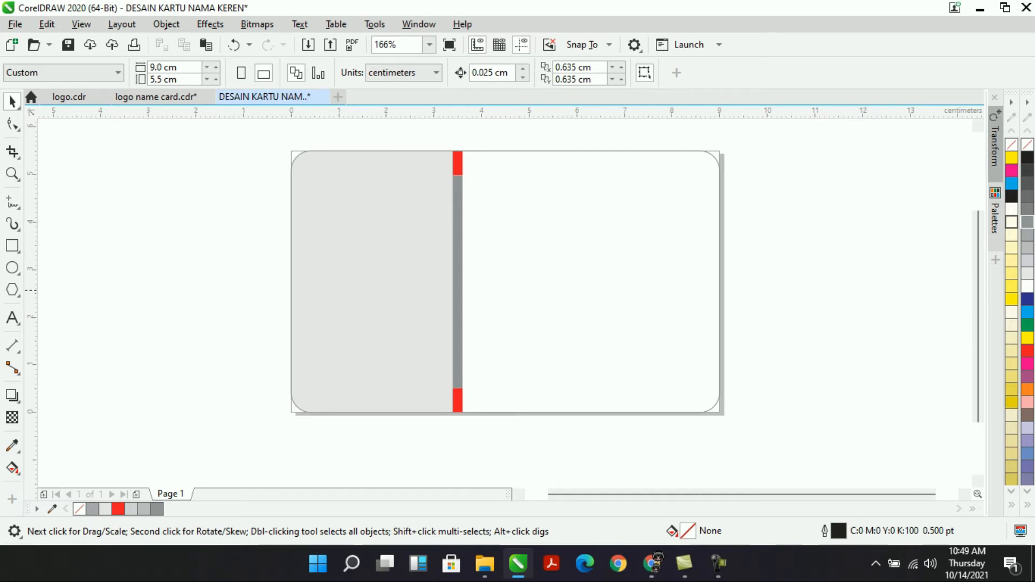
click(556, 284)
Paste the twelve teal icons, park them right of the card, and switch to logo.cdr.
key(ctrl+v)
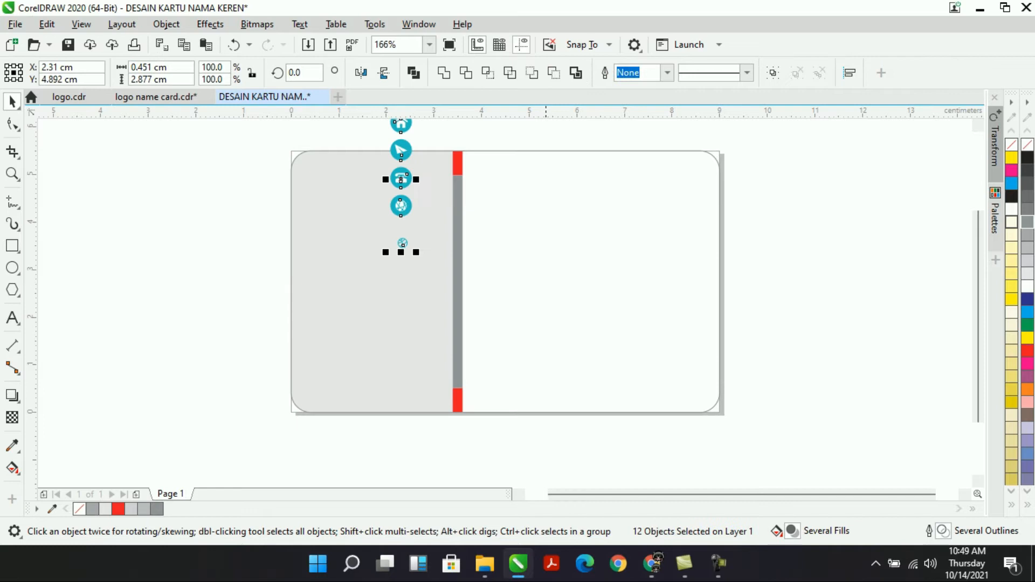
drag(399, 179, 505, 314)
click(775, 299)
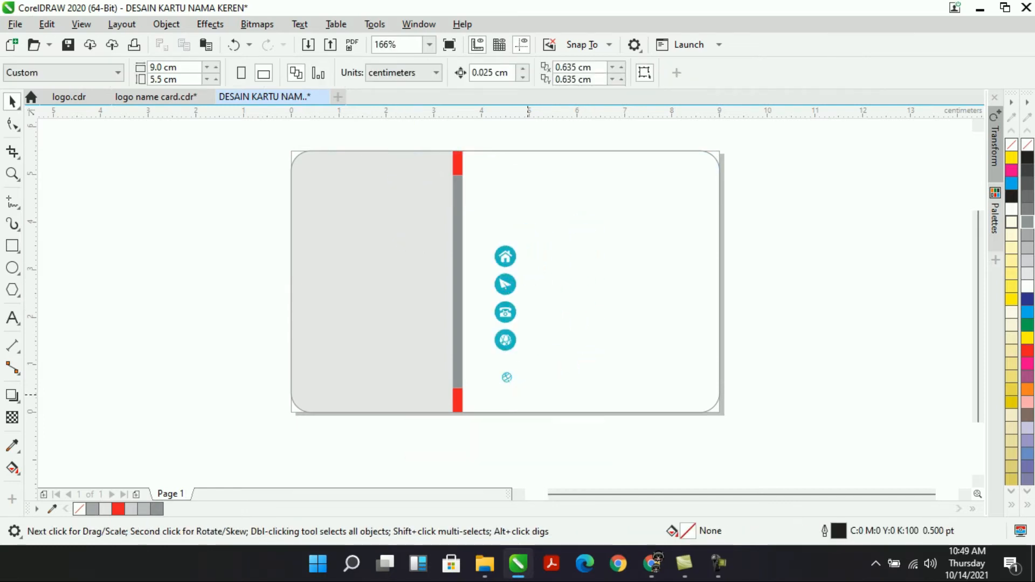
click(507, 378)
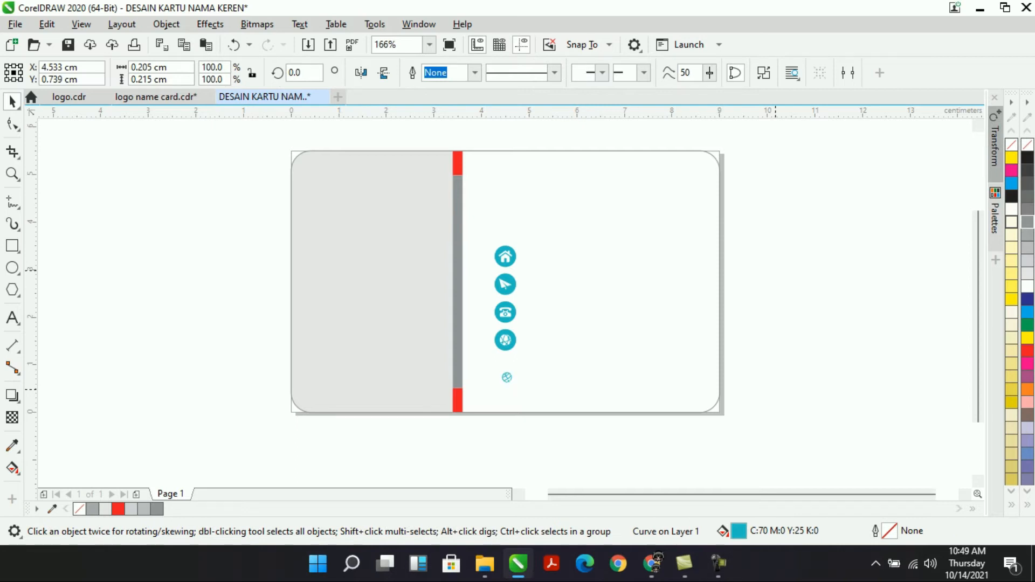
click(760, 389)
drag(760, 389, 485, 206)
drag(506, 312, 784, 313)
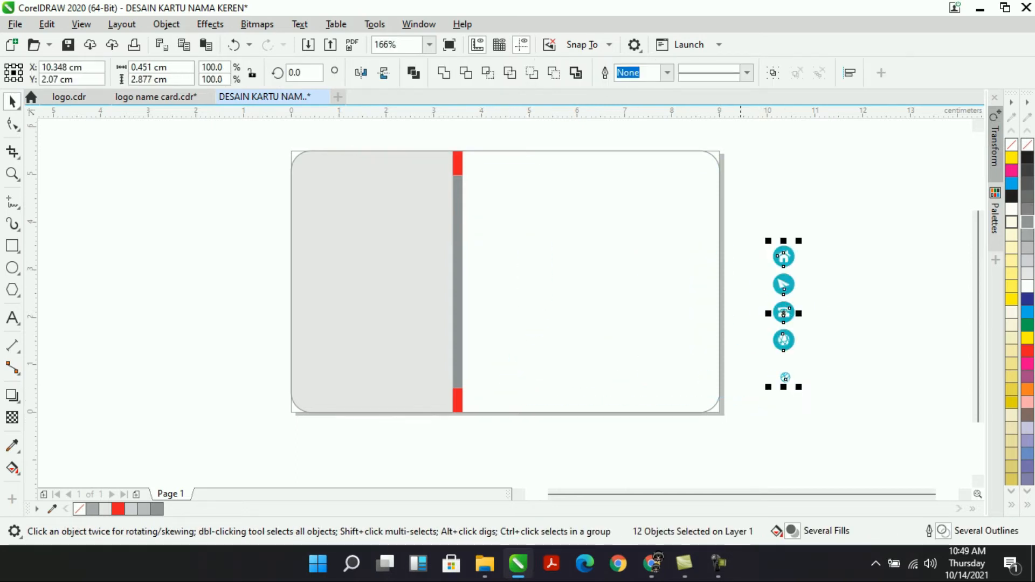
key(Escape)
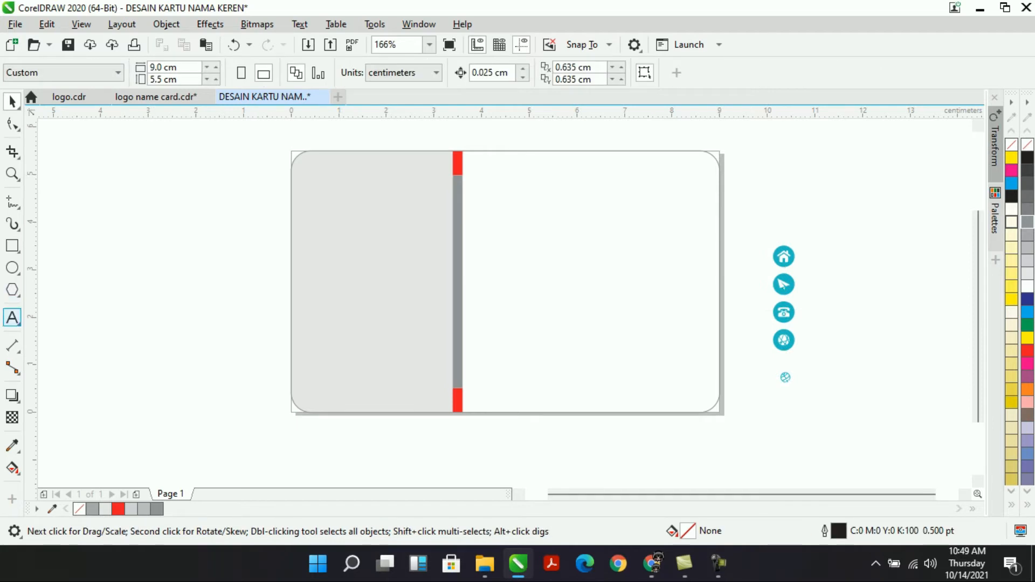
click(69, 96)
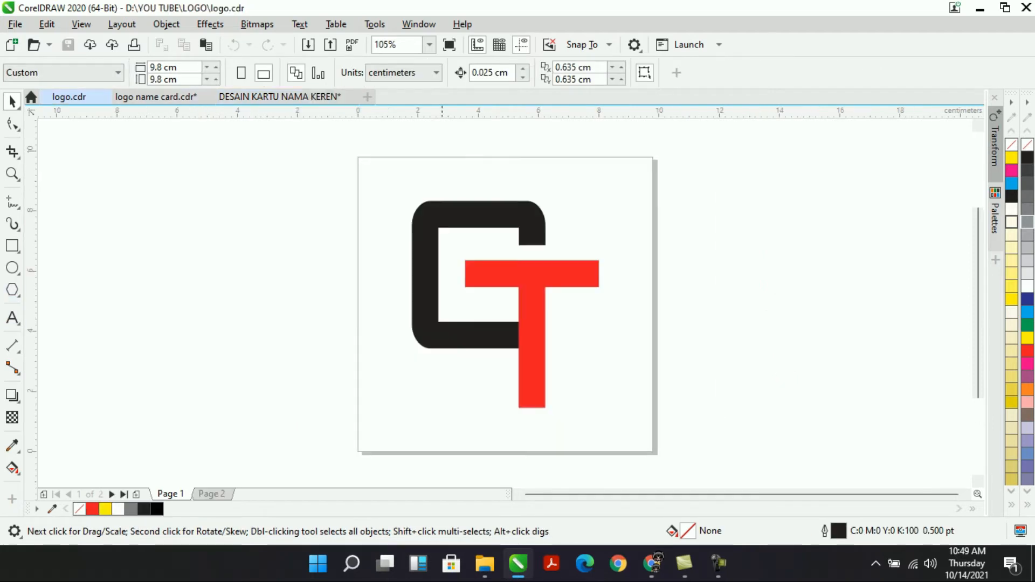
Copy the CT logo into the card and scale it to about 12% on the gray panel.
click(478, 227)
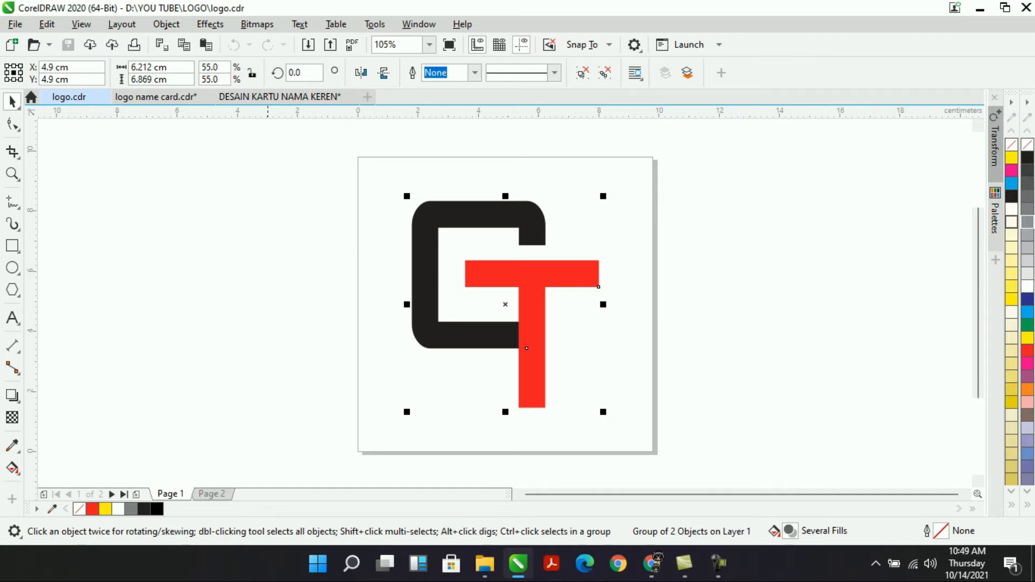
click(279, 97)
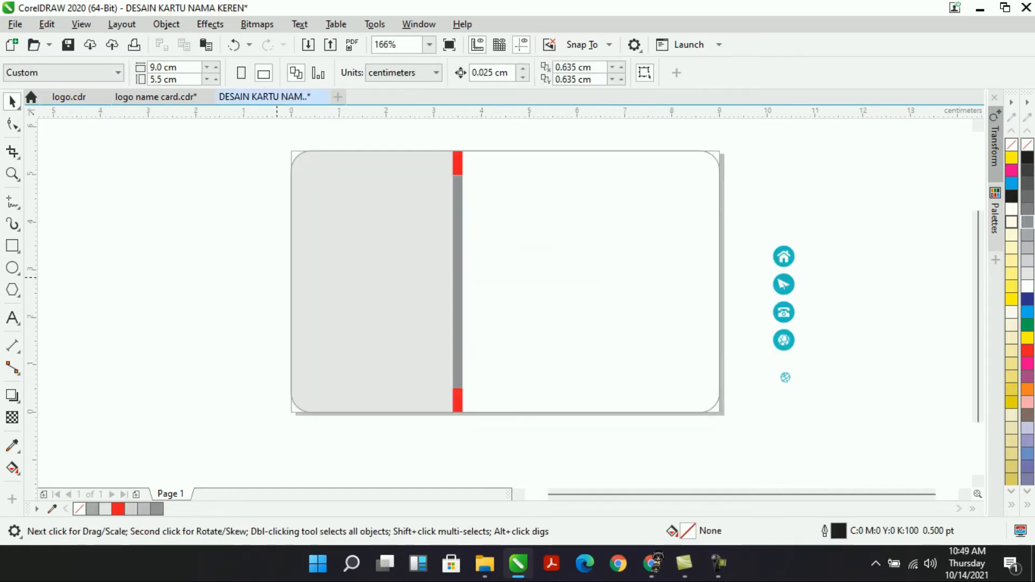
key(ctrl+v)
drag(657, 449, 553, 334)
drag(519, 261, 382, 238)
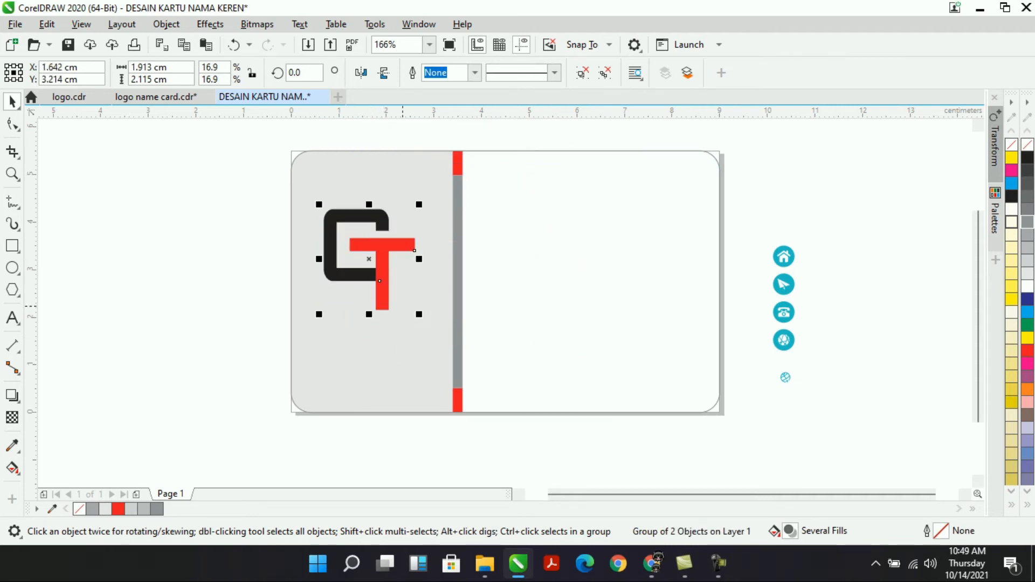
drag(418, 313, 402, 297)
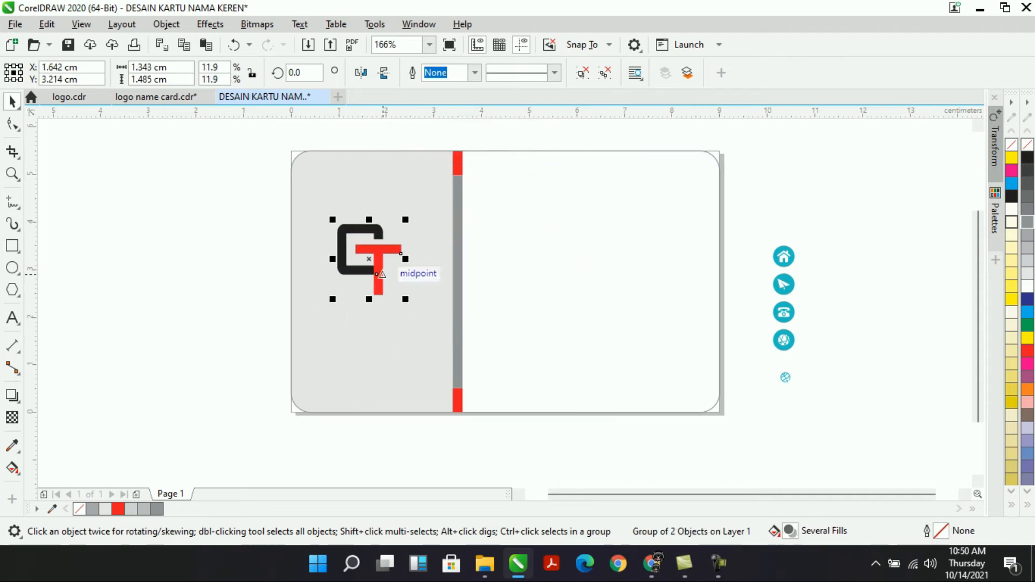
drag(383, 252, 392, 253)
shift+click(397, 182)
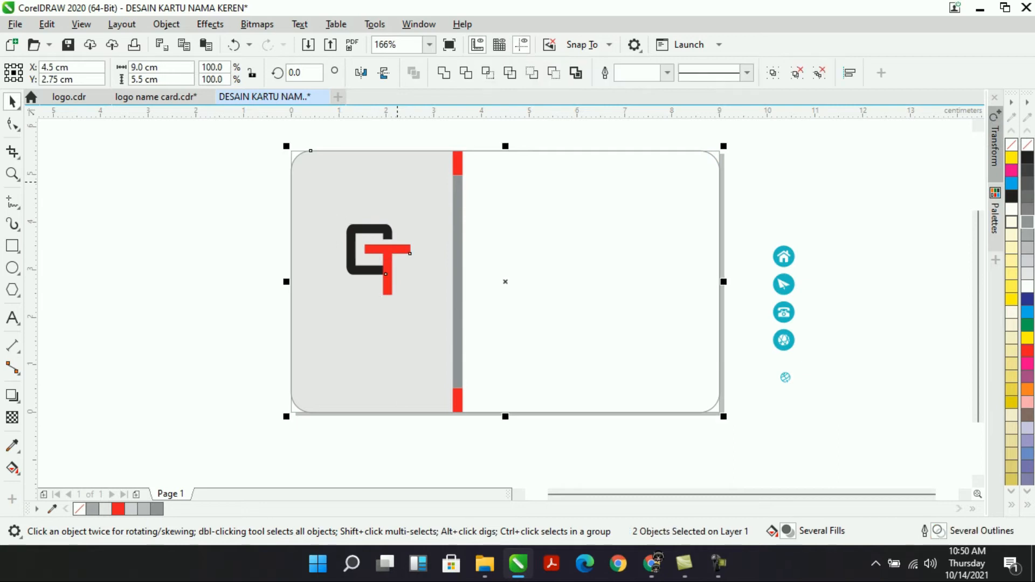
key(c)
key(ctrl+z)
click(12, 203)
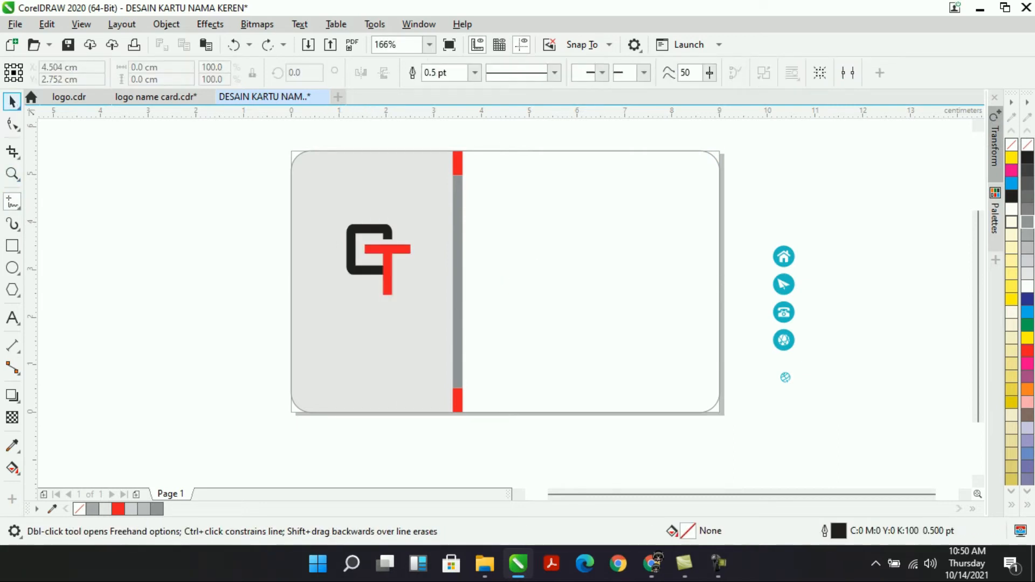
Type the text 'Gudang Tutorial' with the Text tool.
click(11, 102)
click(12, 317)
click(171, 312)
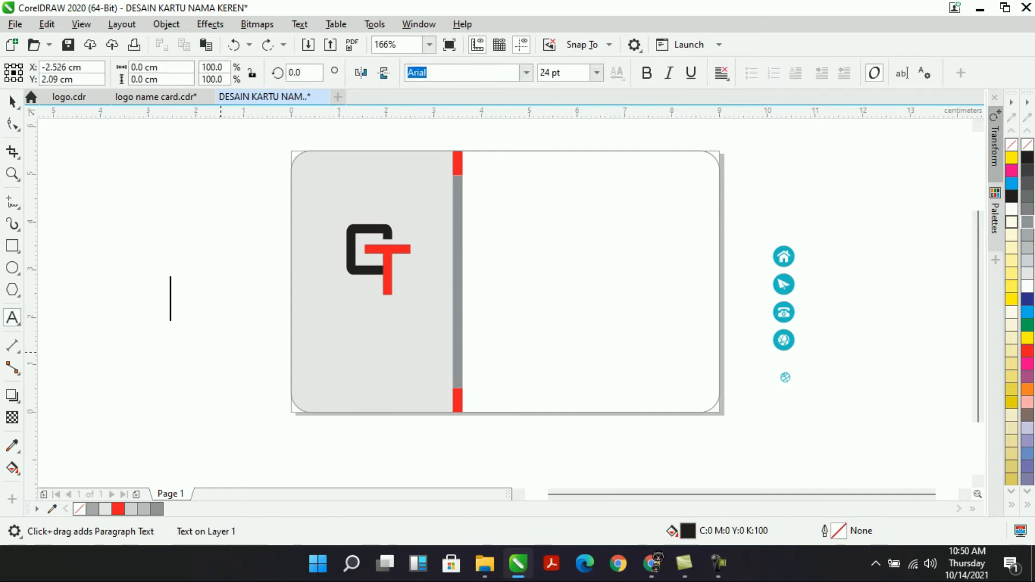
text(g)
key(BackSpace)
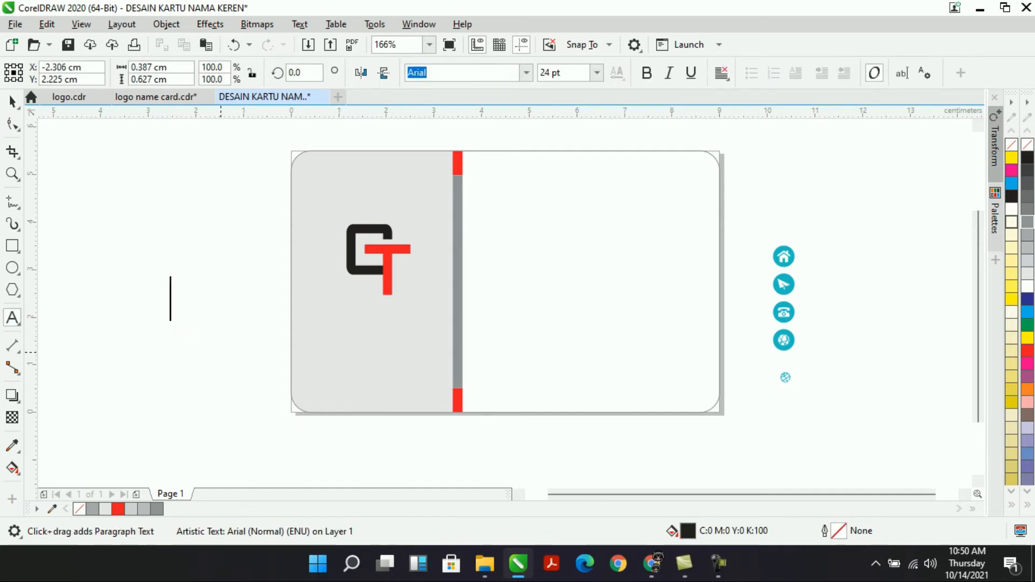
text(G)
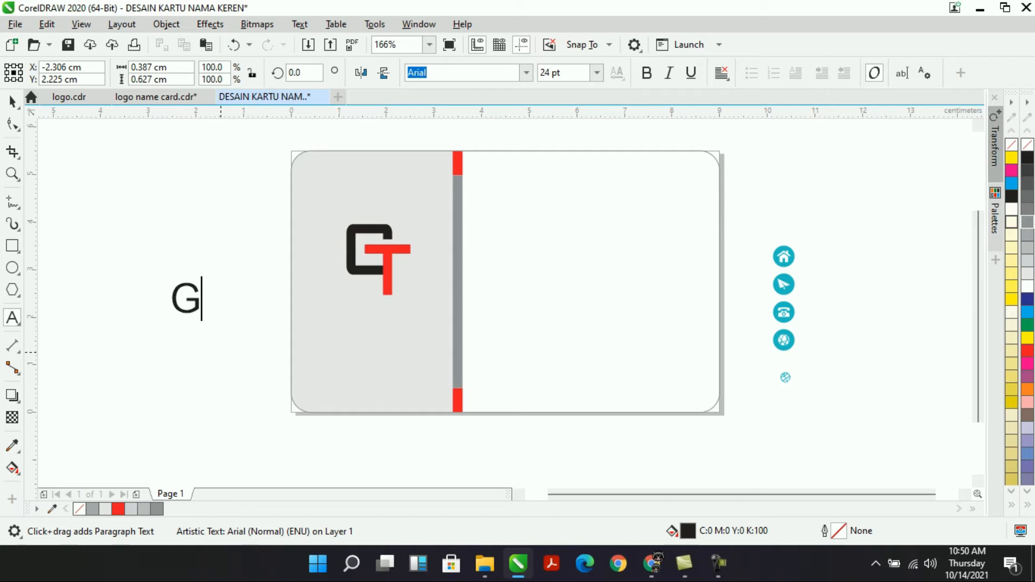
text(udang)
key(BackSpace)
key(BackSpace)
key(BackSpace)
key(BackSpace)
key(BackSpace)
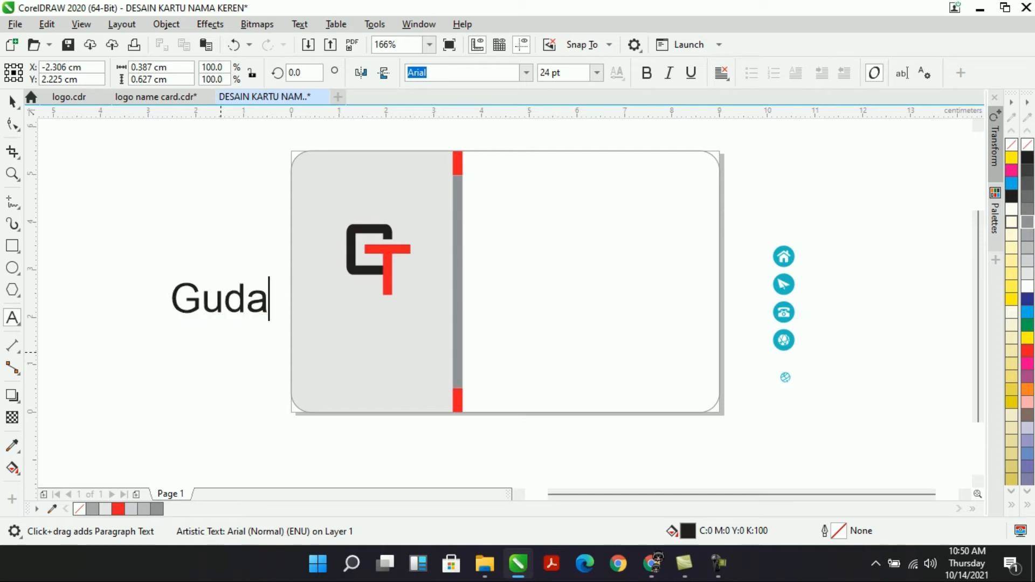
key(BackSpace)
text(u)
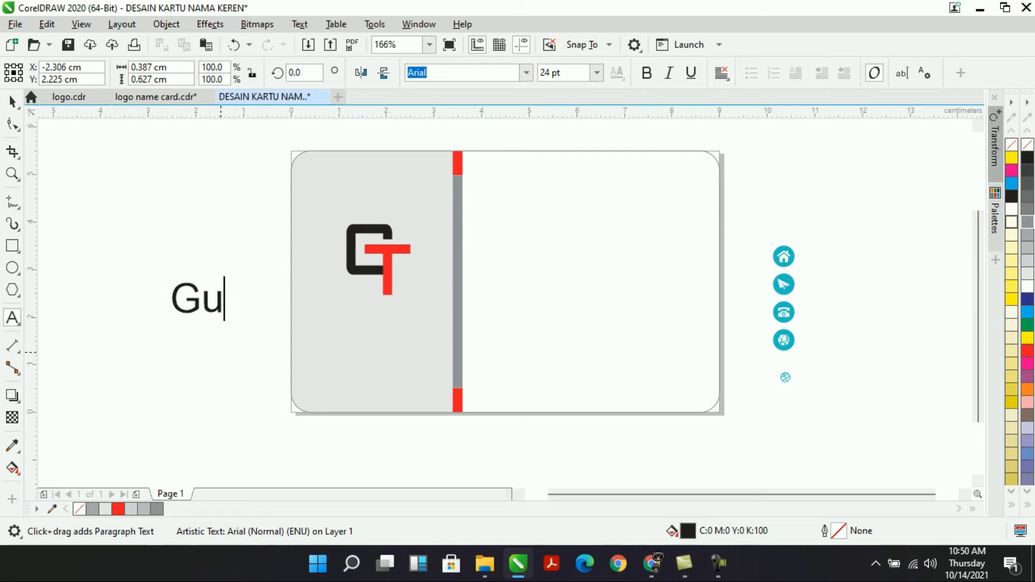
text(dang Tutor)
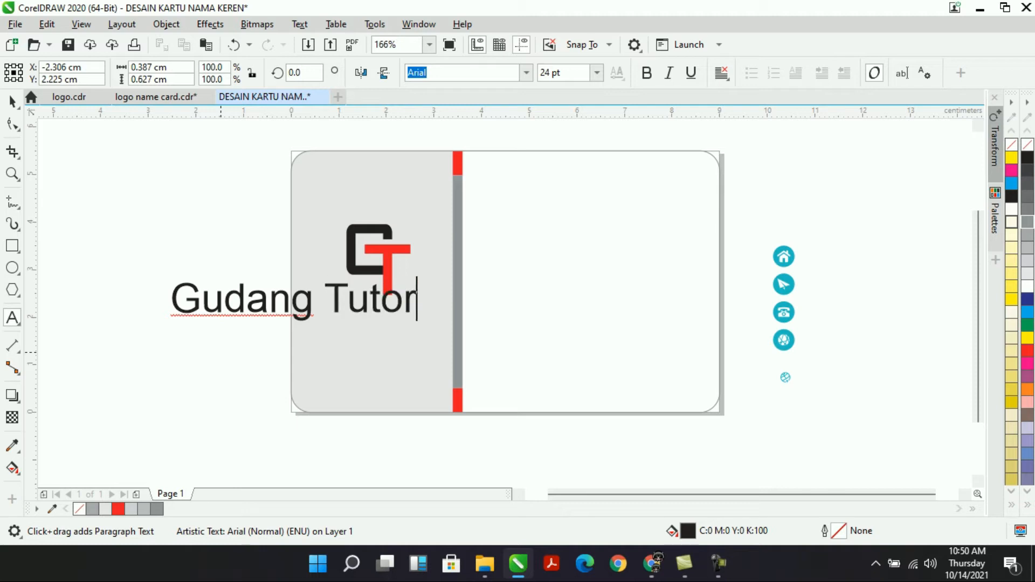
text(ial)
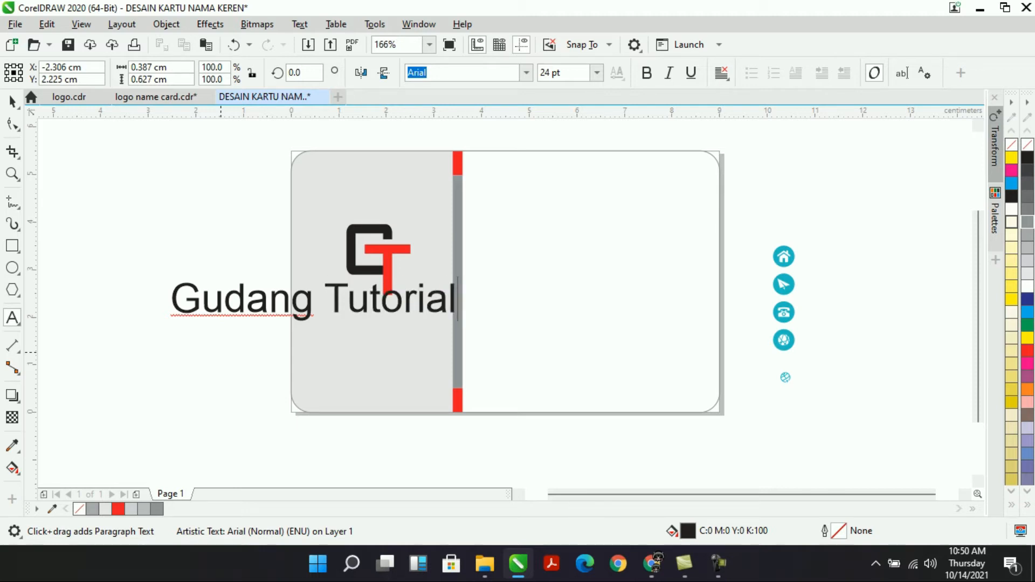
key(ctrl+space)
Shrink 'Gudang Tutorial' to 6.732 pt under the logo and make it bold.
drag(168, 279, 342, 301)
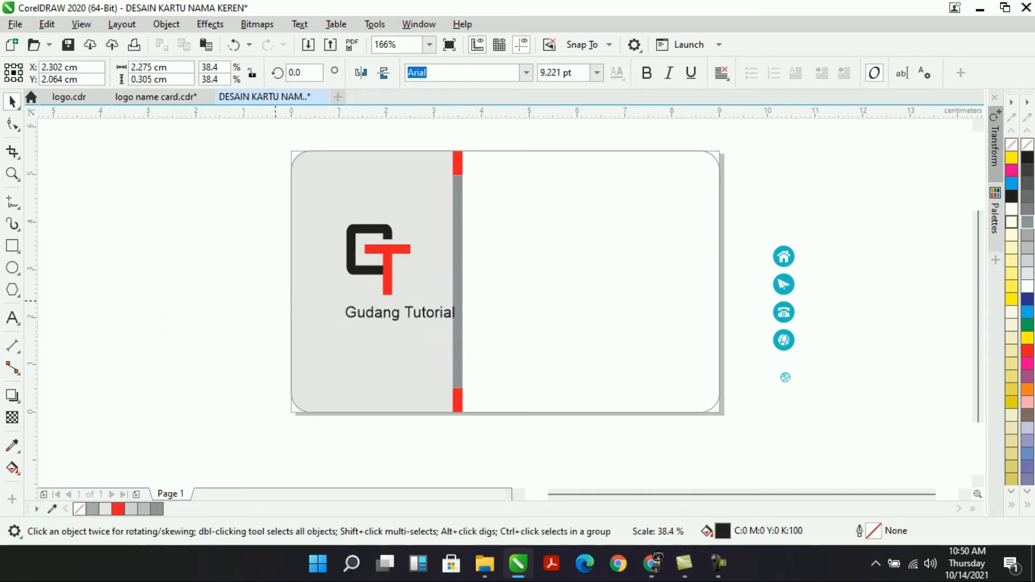
drag(272, 301, 270, 300)
drag(459, 325, 424, 321)
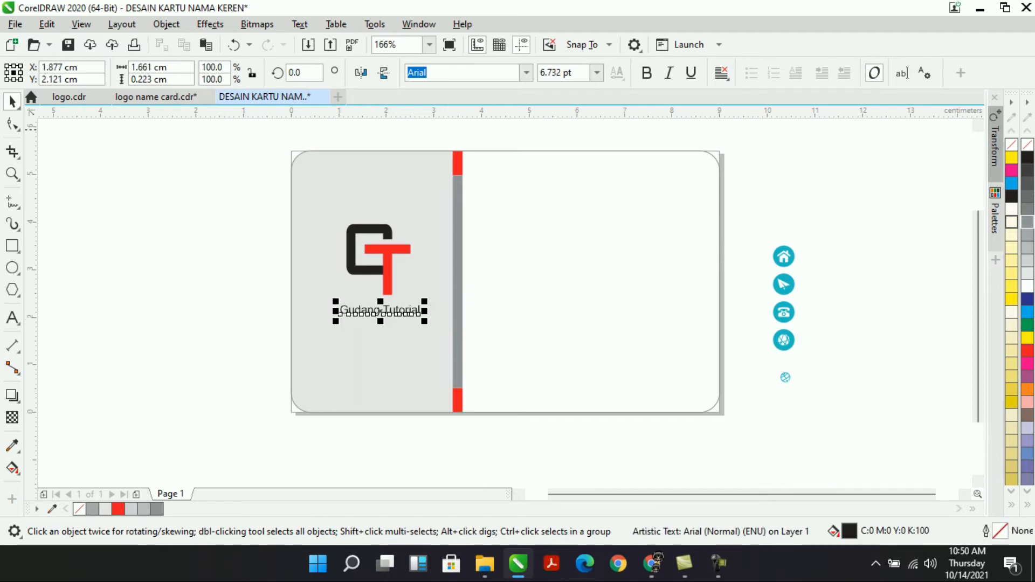
click(647, 73)
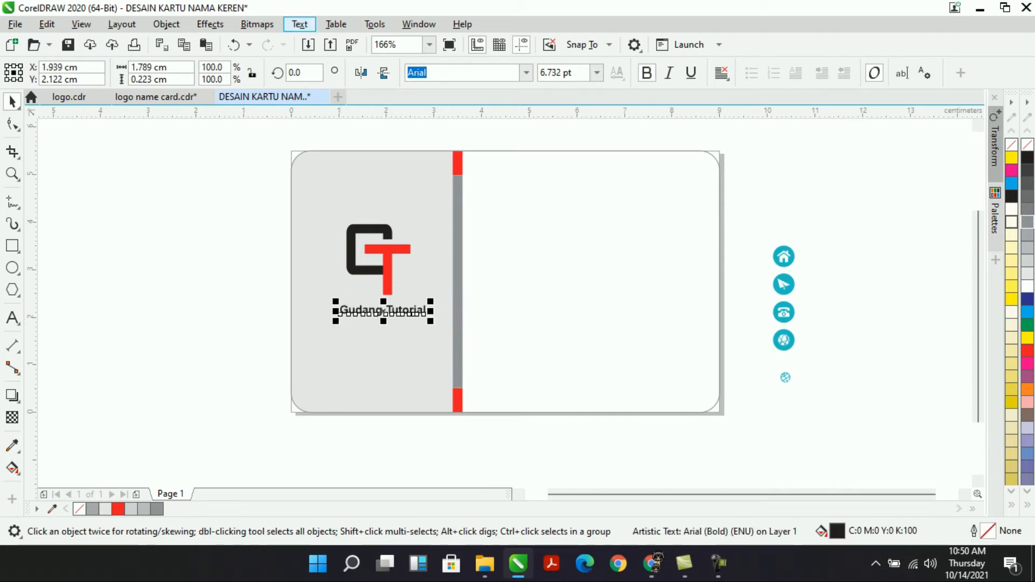
Change the text case to UPPERCASE via Text > Change Case.
click(300, 24)
click(329, 340)
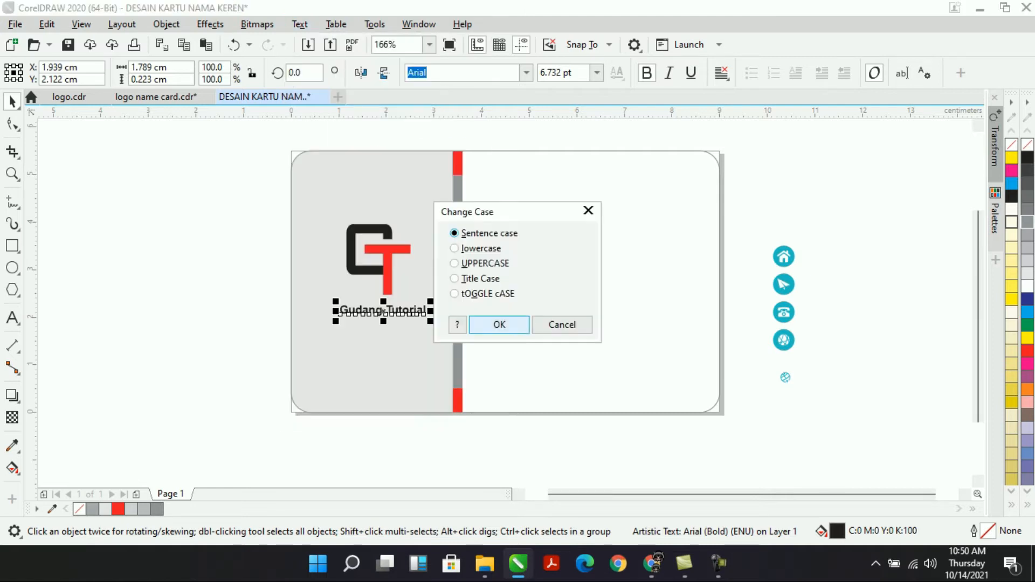
click(454, 263)
click(499, 324)
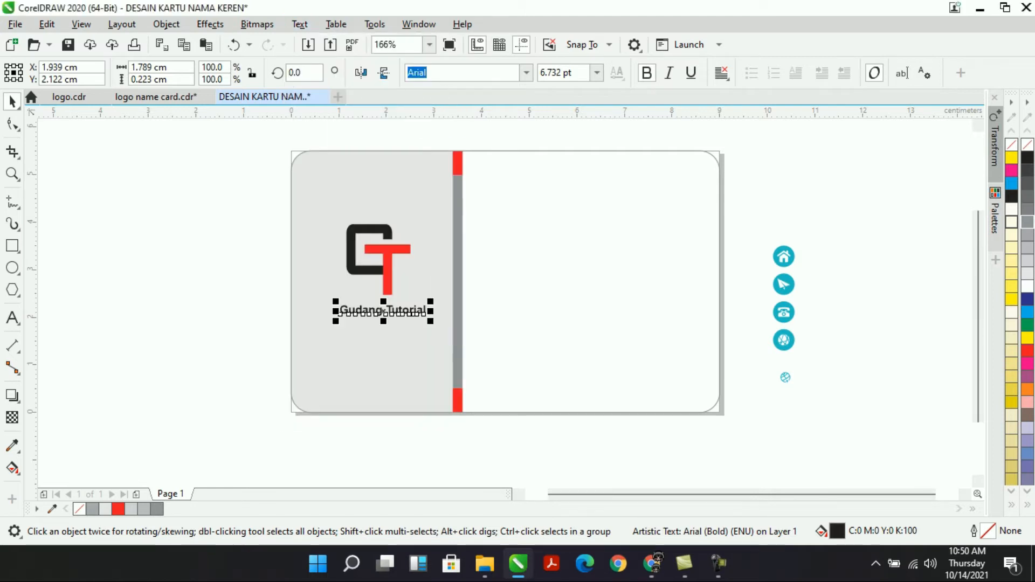
drag(396, 313, 370, 314)
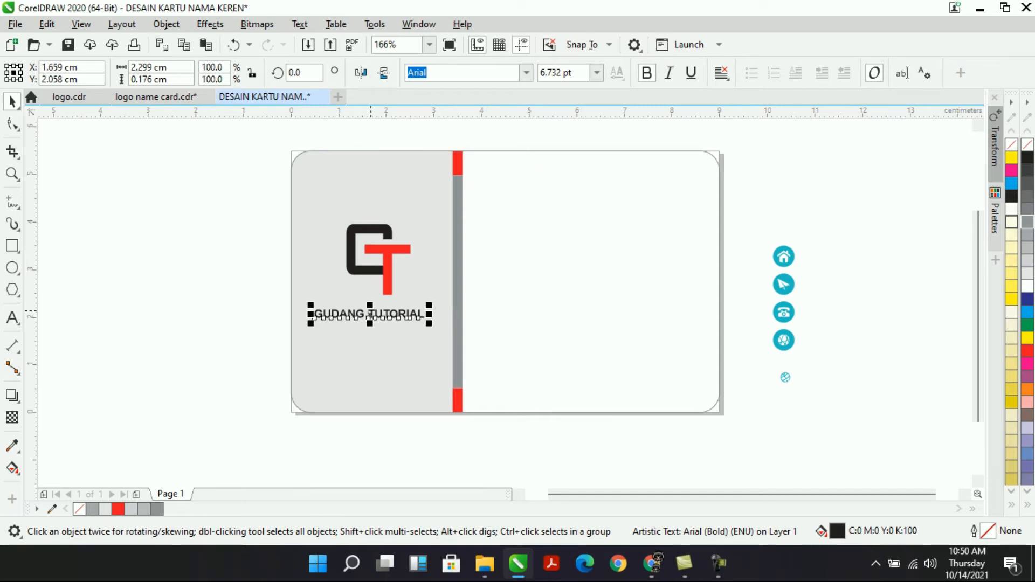
Center GUDANG TUTORIAL under the logo and enlarge it to about 123% (8.295 pt).
drag(222, 173, 433, 322)
drag(507, 410, 507, 411)
key(c)
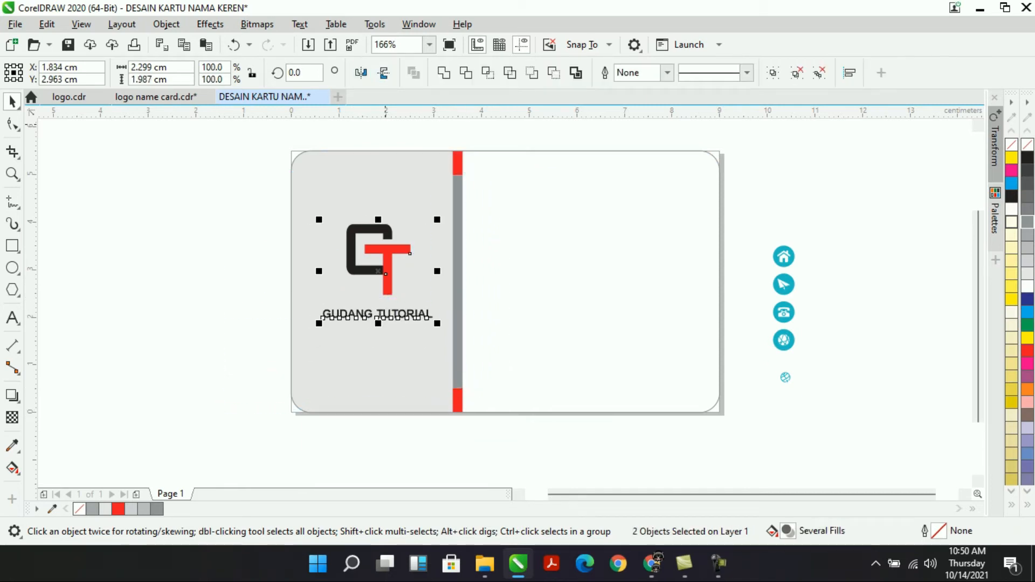
click(380, 314)
drag(441, 302, 456, 294)
Zoom in on GUDANG TUTORIAL and drop a copy just below it.
scroll(432, 335, up, 5)
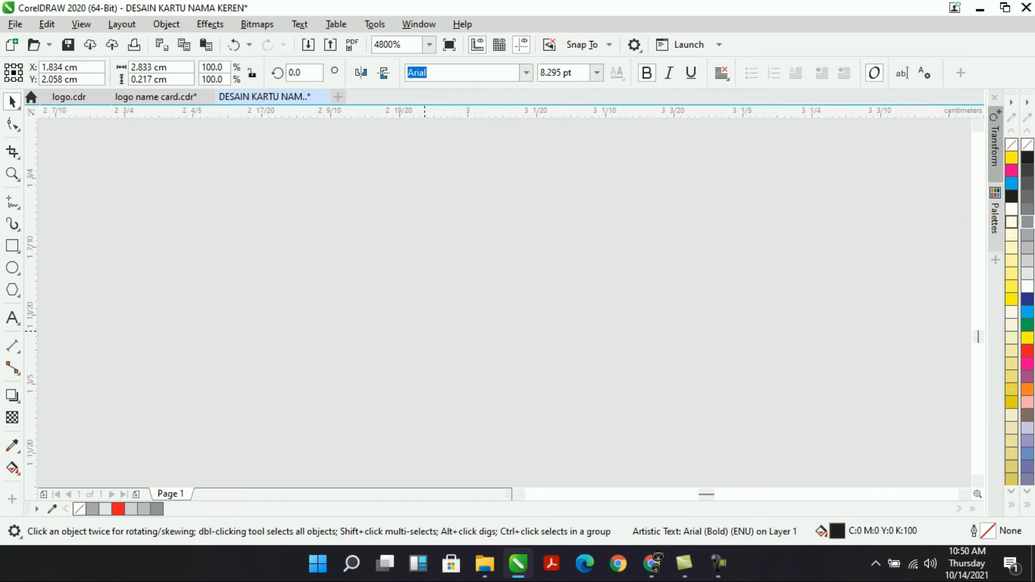
scroll(431, 334, down, 2)
click(429, 44)
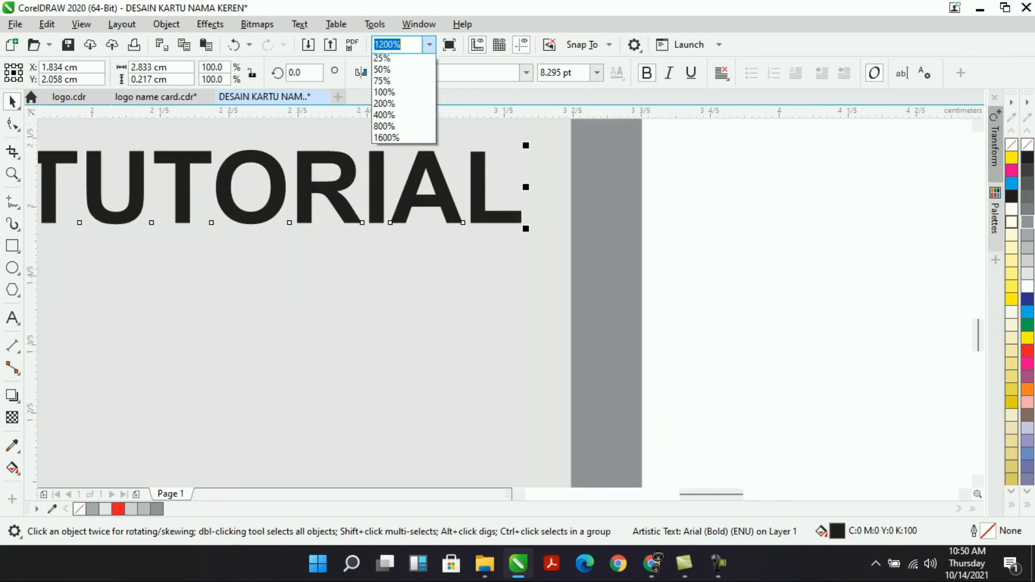
click(393, 71)
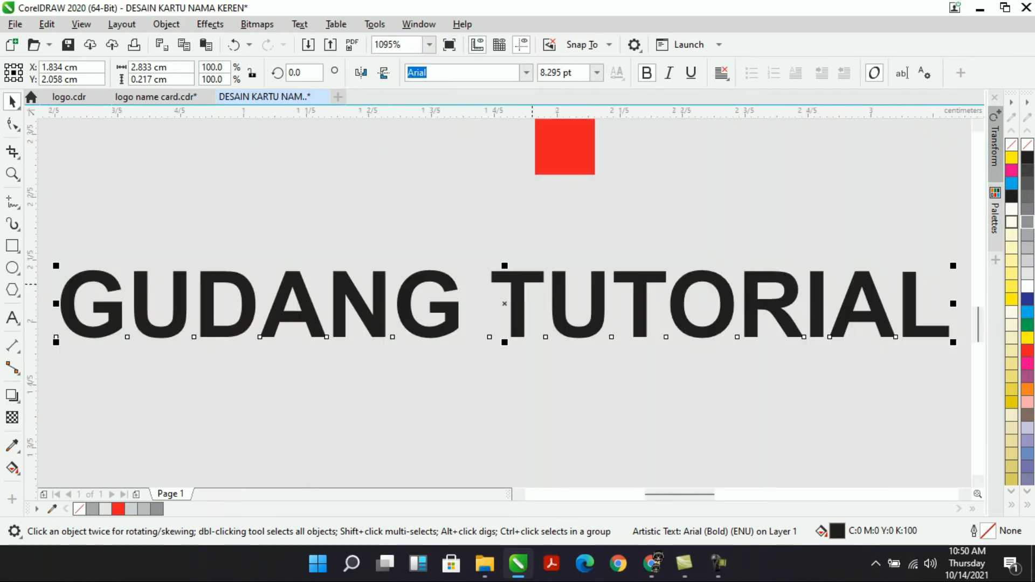
drag(520, 276, 519, 367)
right_click(519, 368)
click(519, 368)
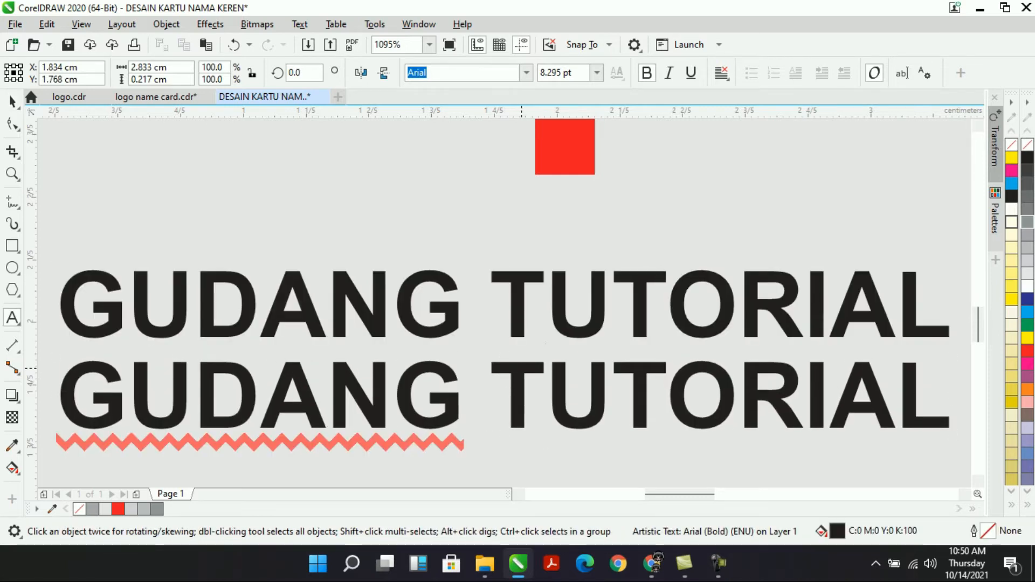
key(ctrl+z)
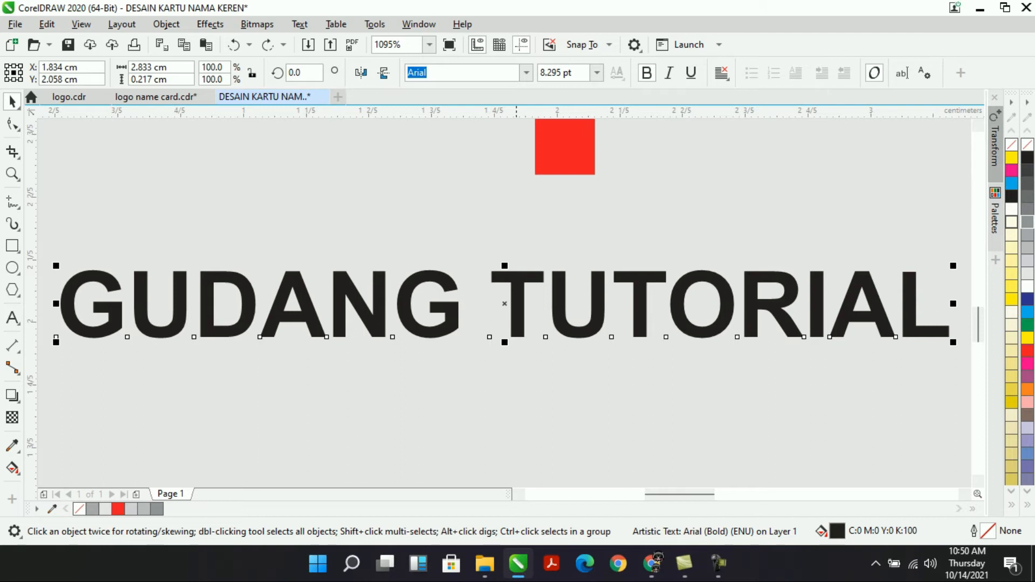
drag(519, 291, 519, 388)
right_click(519, 389)
click(519, 388)
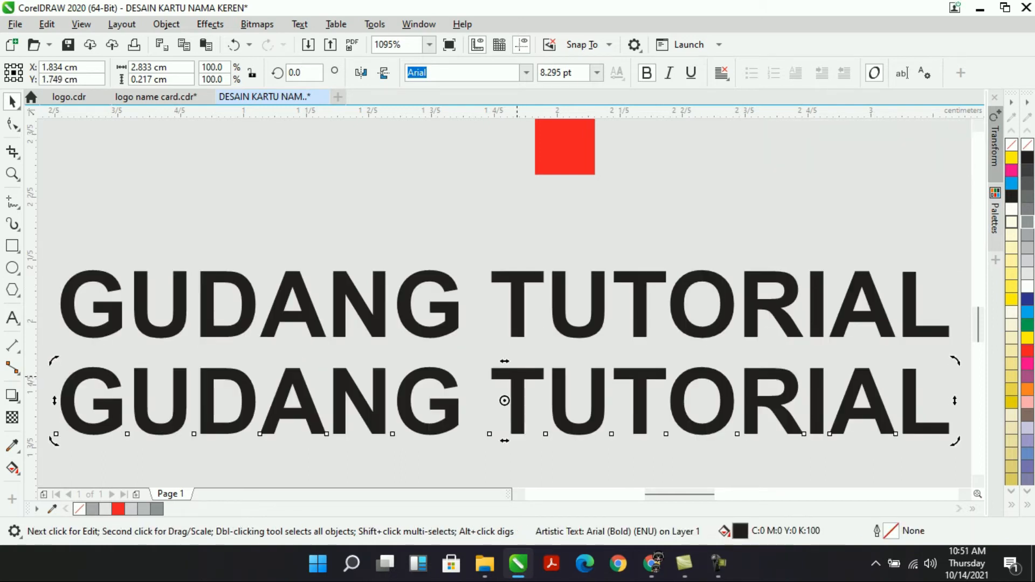
Retype the copied text as 'Channel YouTube'.
double_click(505, 401)
key(ctrl+a)
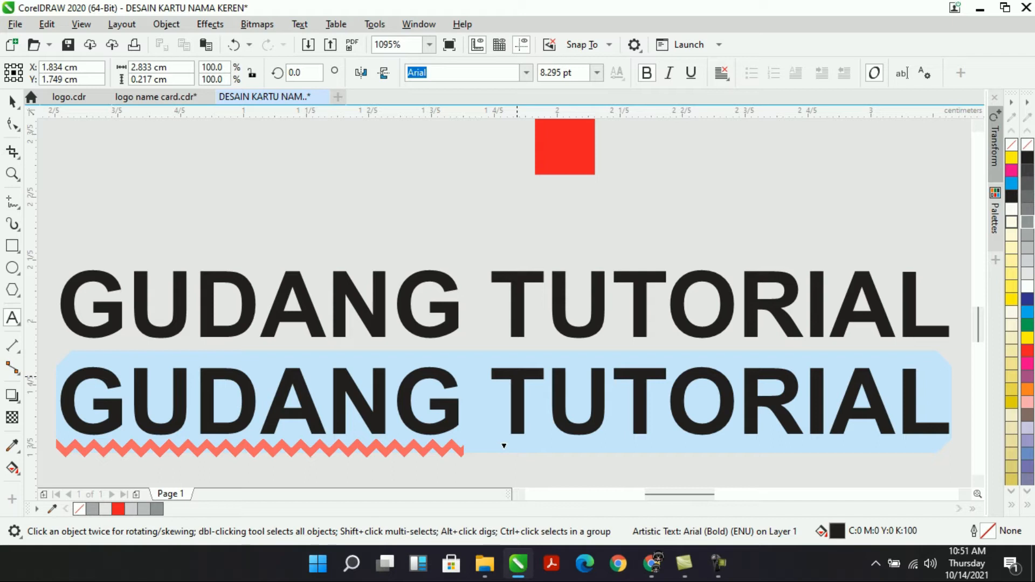
text(C)
key(BackSpace)
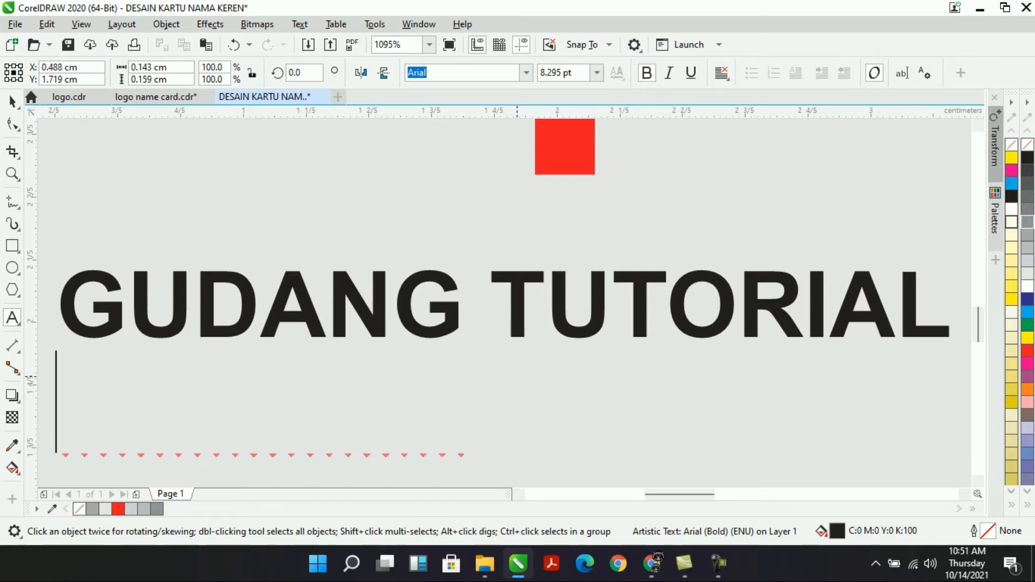
text(Channe)
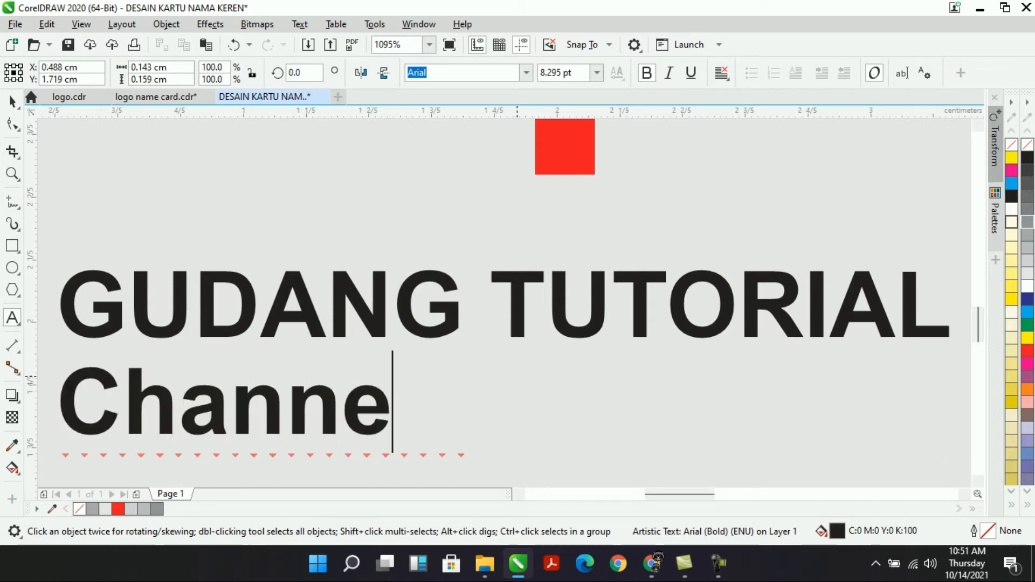
text(l )
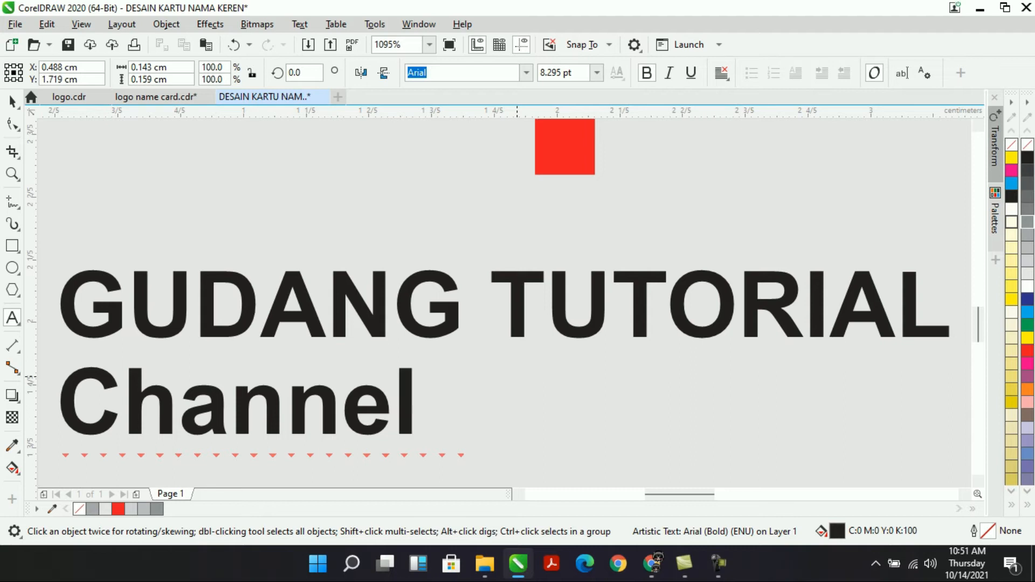
text(You)
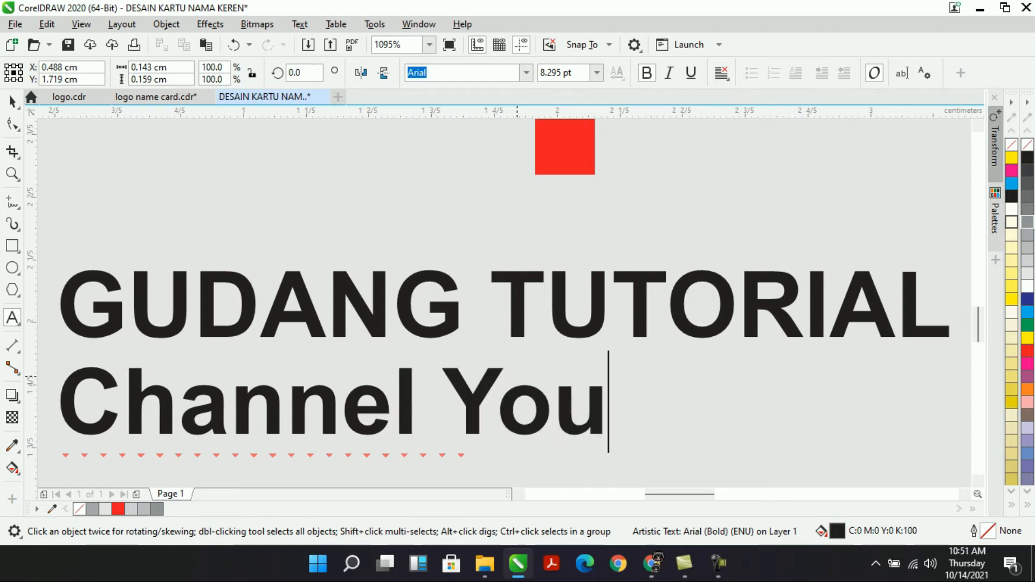
text(T)
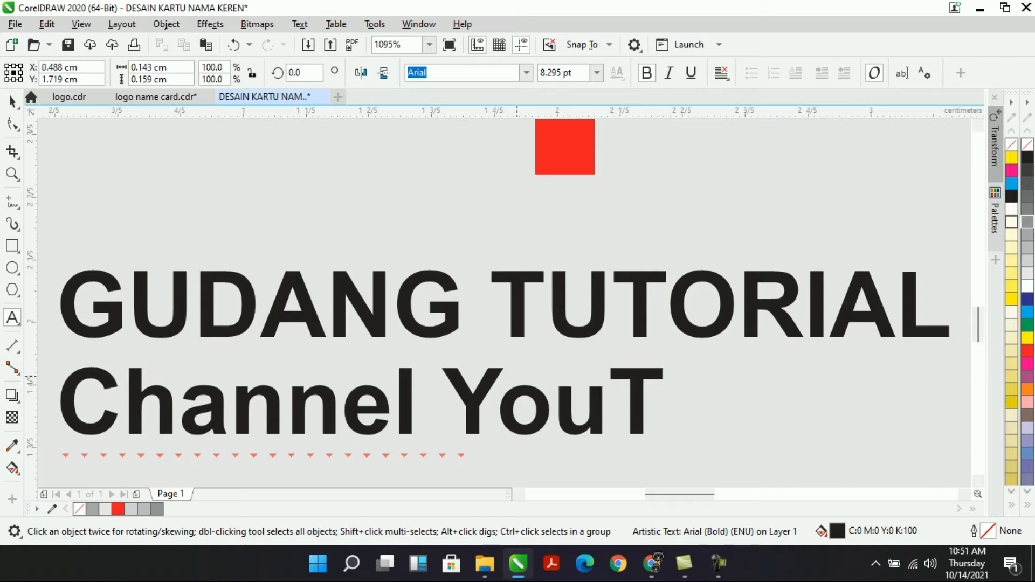
text(ube)
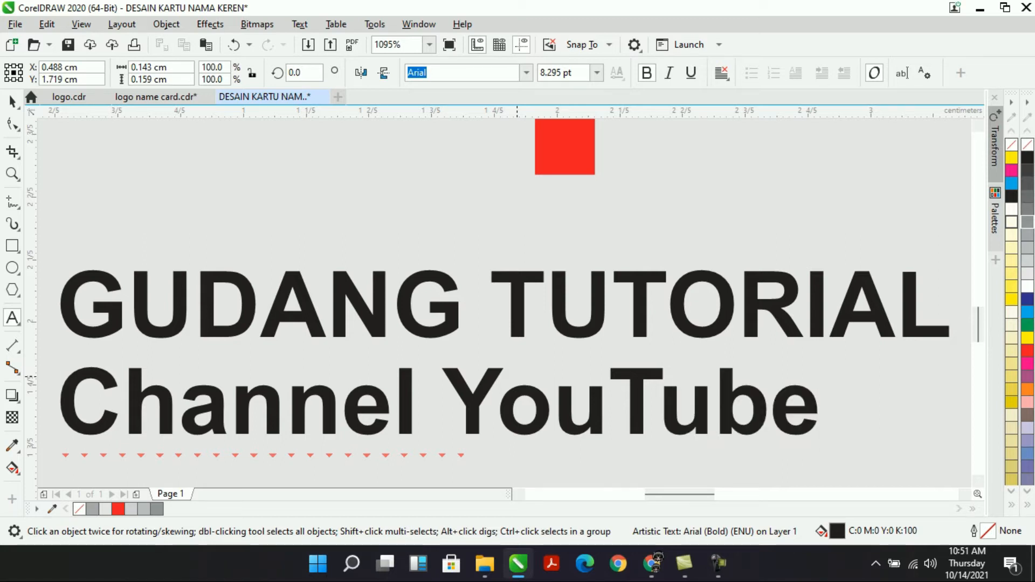
key(ctrl+space)
Make Channel YouTube red, shrink it to 4.701 pt, and centre it under GUDANG TUTORIAL.
click(1028, 351)
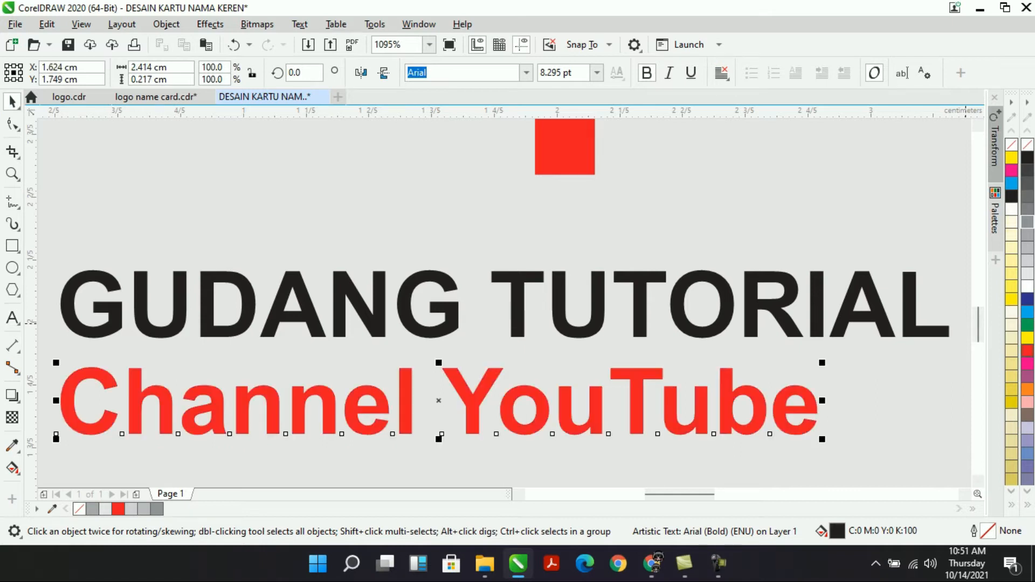
drag(823, 363, 622, 380)
shift+click(574, 323)
key(c)
click(622, 390)
scroll(622, 380, down, 3)
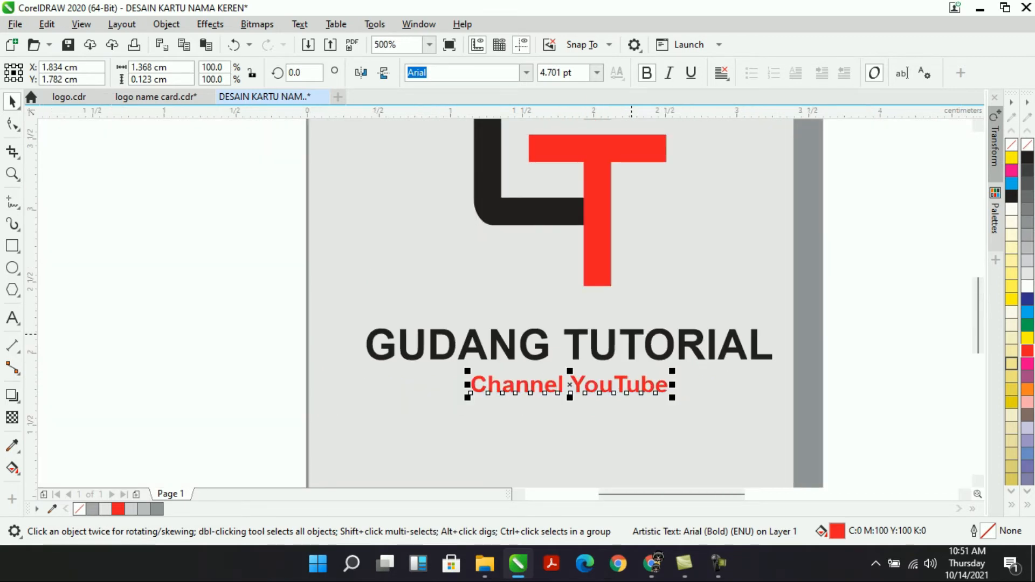
Shrink the CT logo group about its centre.
shift+click(631, 334)
click(603, 243)
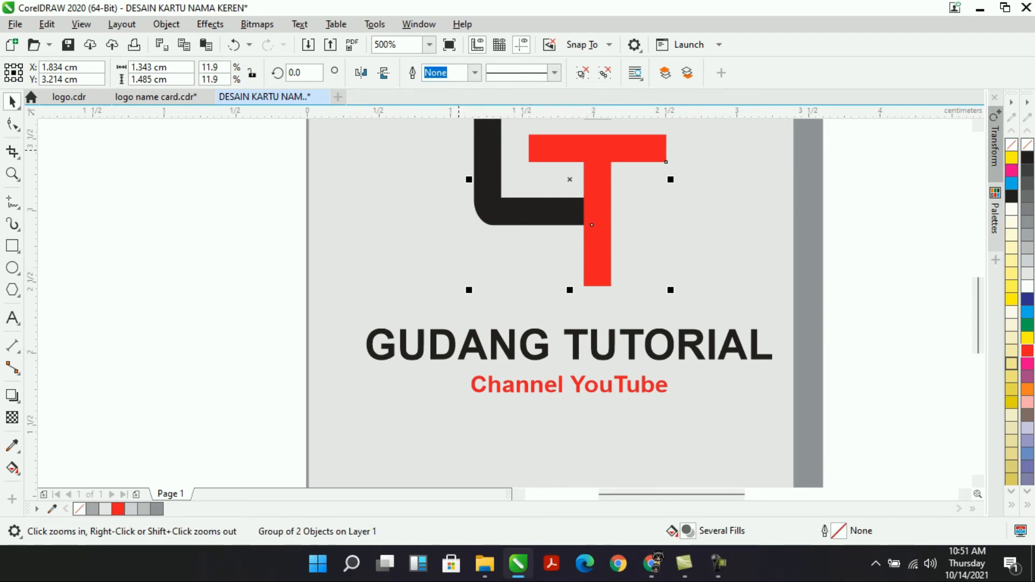
scroll(458, 153, down, 1)
drag(978, 315, 978, 271)
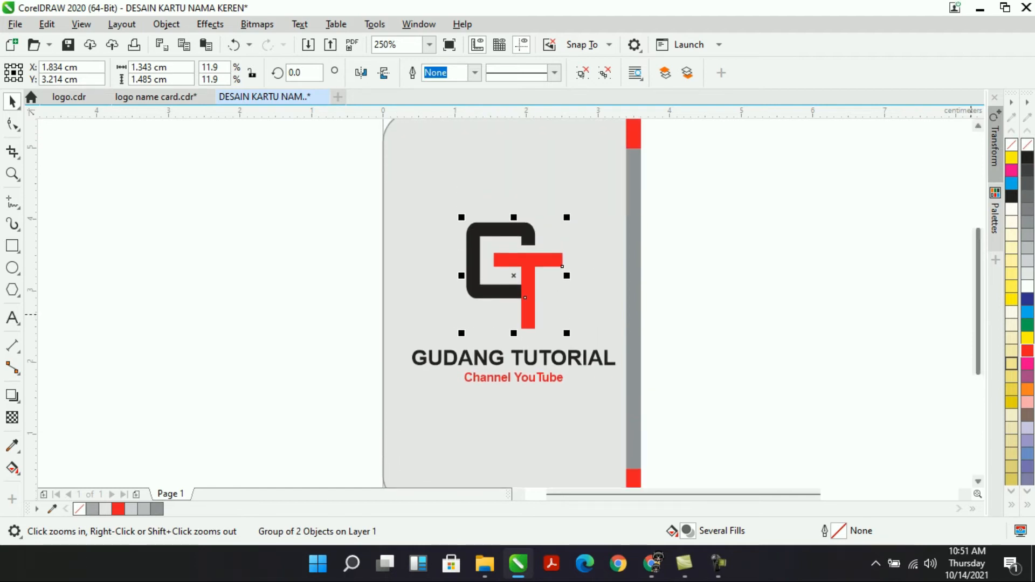
key(space)
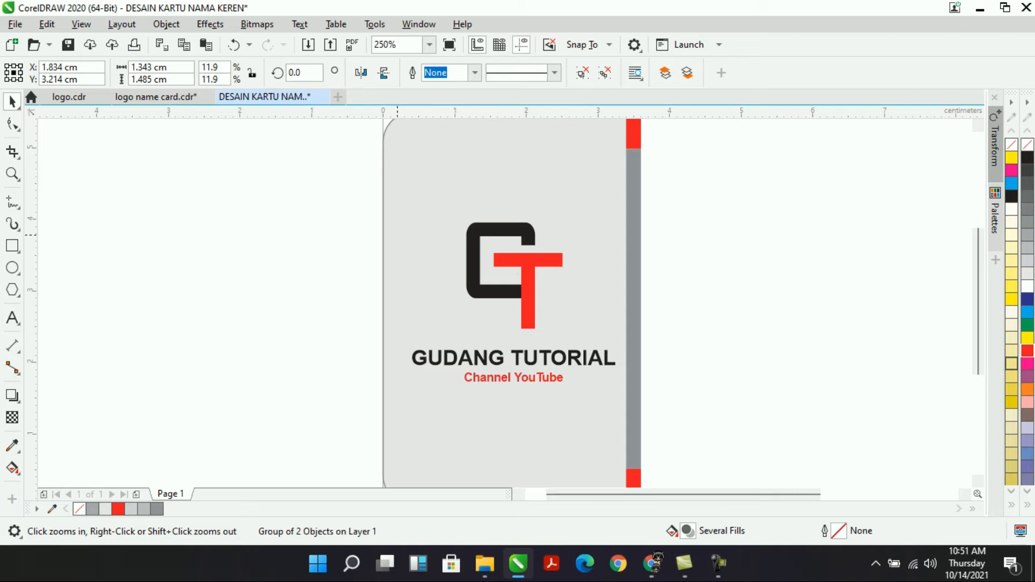
key(space)
drag(567, 218, 557, 229)
Nudge both text lines upward, then reposition the logo and text together within the gray panel.
drag(231, 301, 711, 420)
drag(512, 358, 512, 346)
key(Escape)
drag(607, 433, 640, 421)
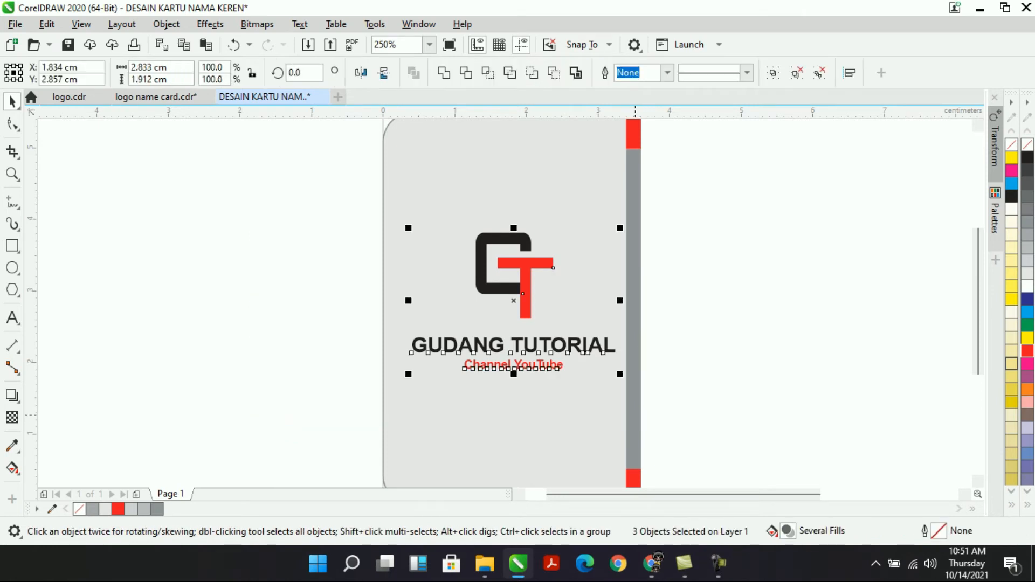
drag(526, 258, 516, 256)
click(351, 308)
Drag a copy of the GUDANG TUTORIAL text onto the card's white right side.
scroll(351, 308, up, 1)
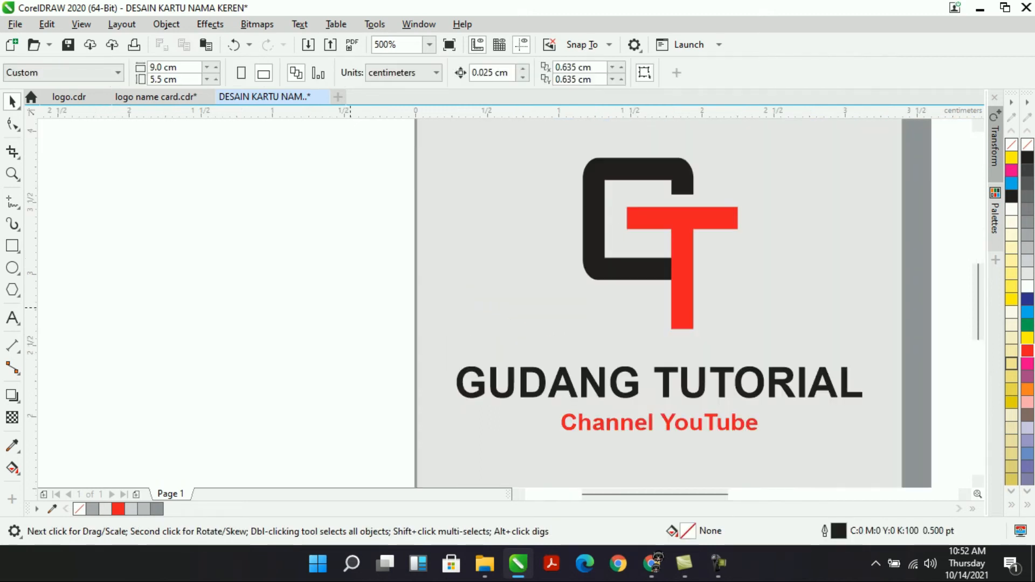
scroll(507, 447, down, 1)
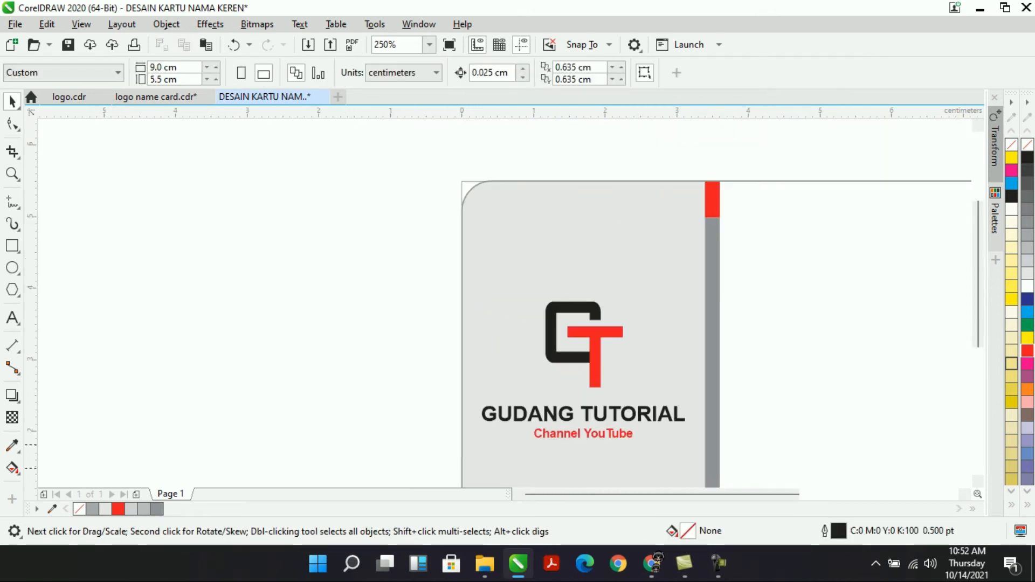
scroll(663, 494, right, 3)
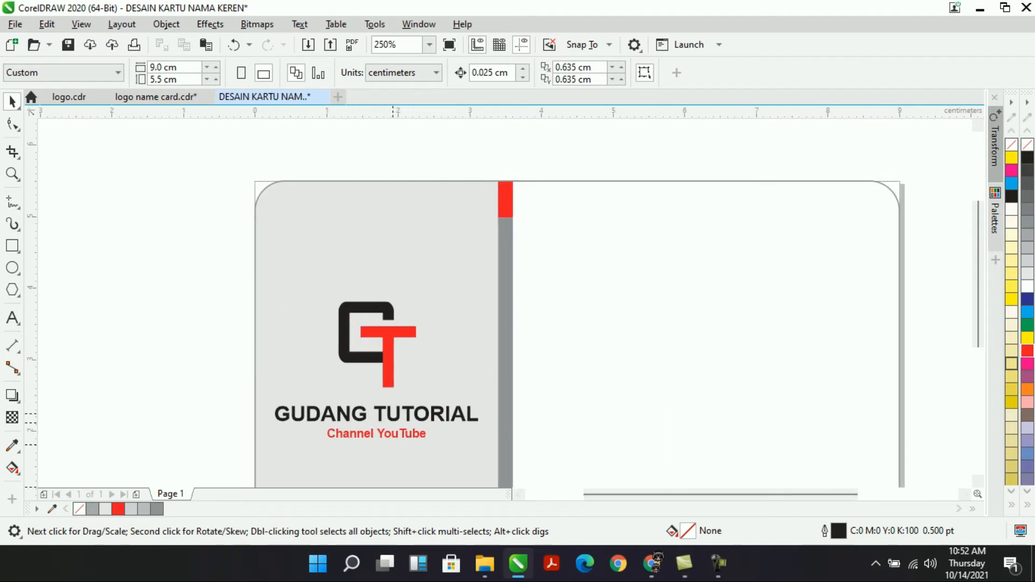
click(393, 424)
click(393, 424)
click(377, 415)
drag(376, 414, 632, 264)
Set the right-side GUDANG TUTORIAL copy in bold Futura Md BT, then highlight the word TUTORIAL.
double_click(638, 258)
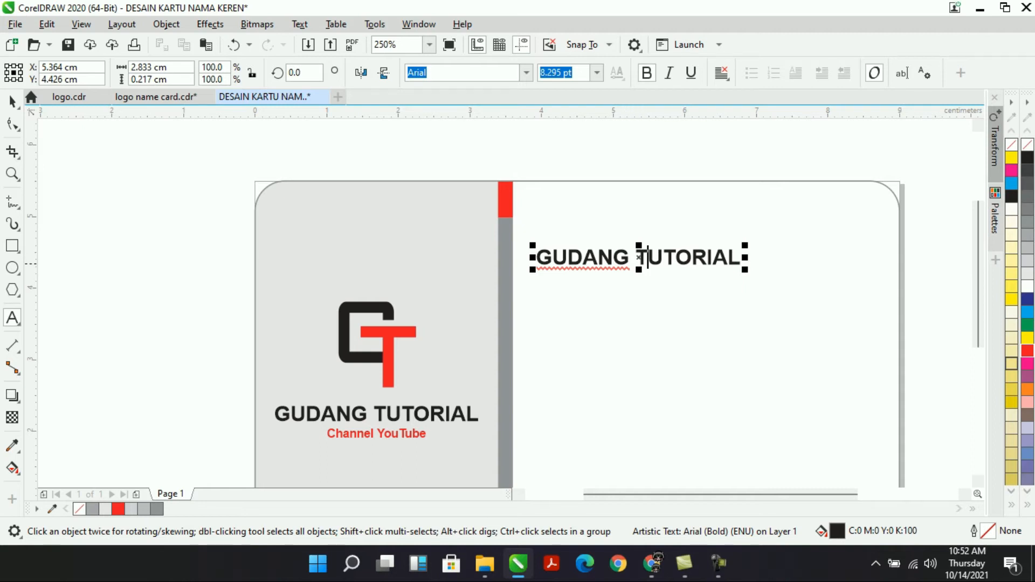
key(shift+End)
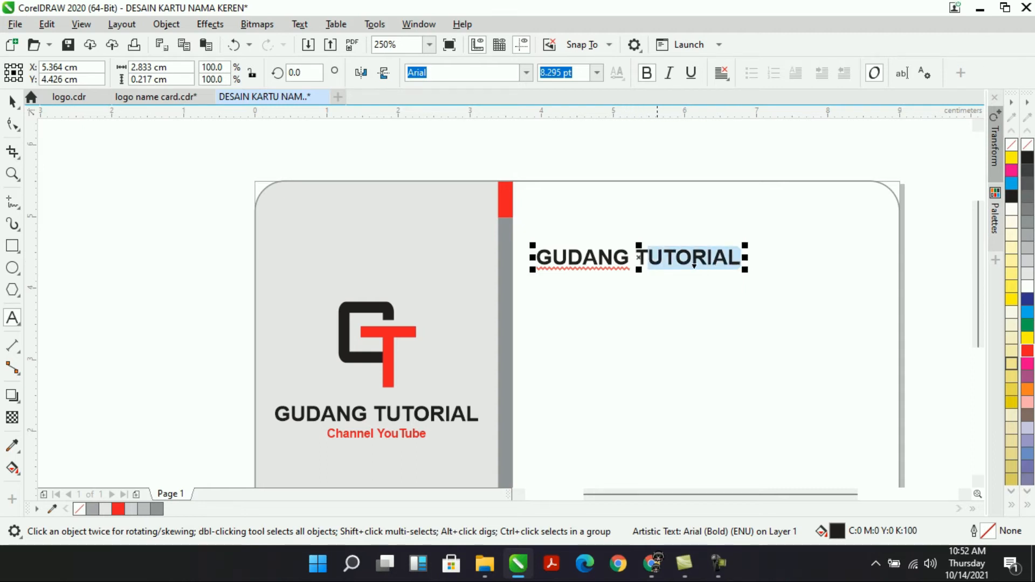
click(663, 257)
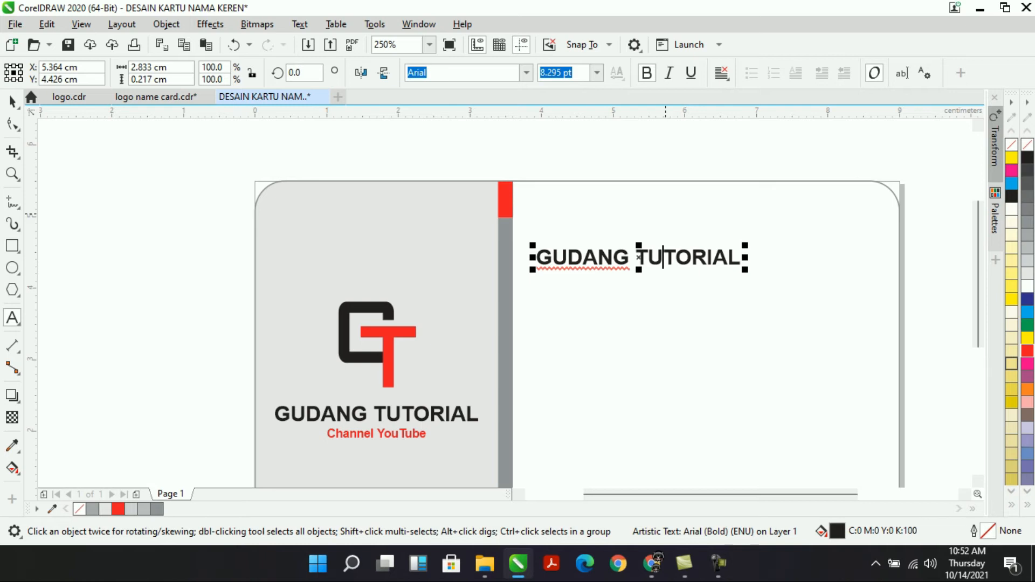
key(ctrl+space)
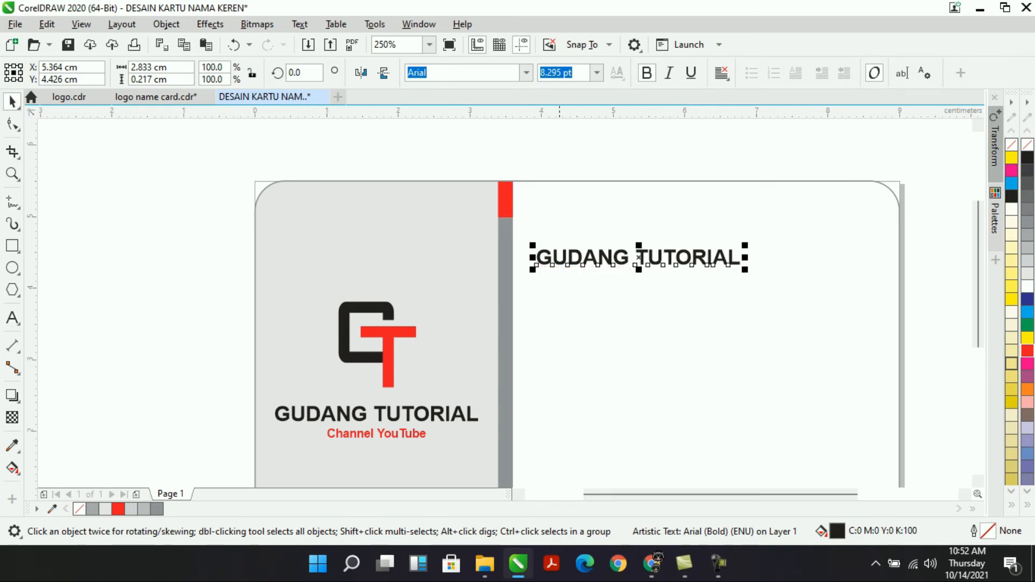
click(526, 73)
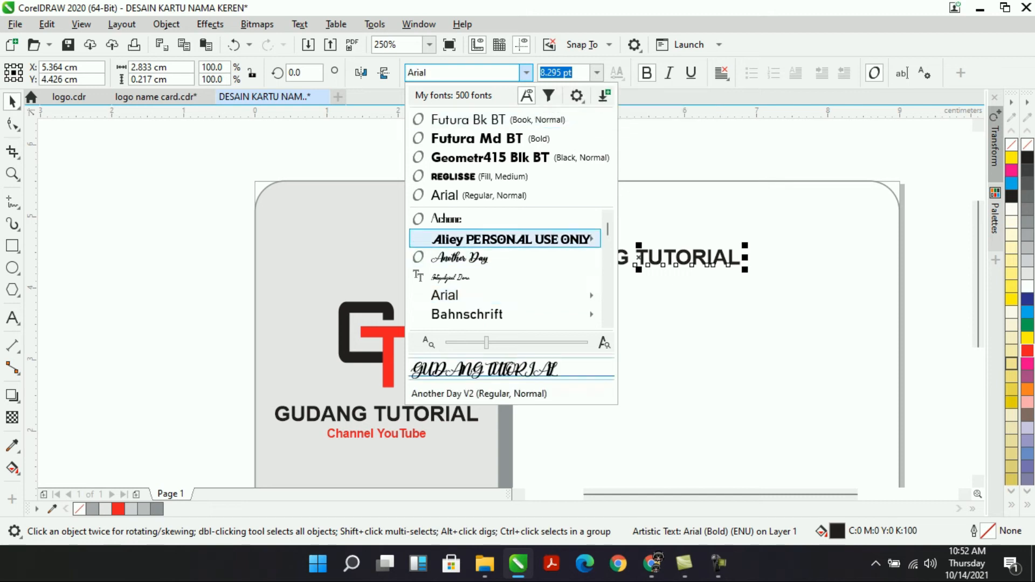
mouse_move(512, 238)
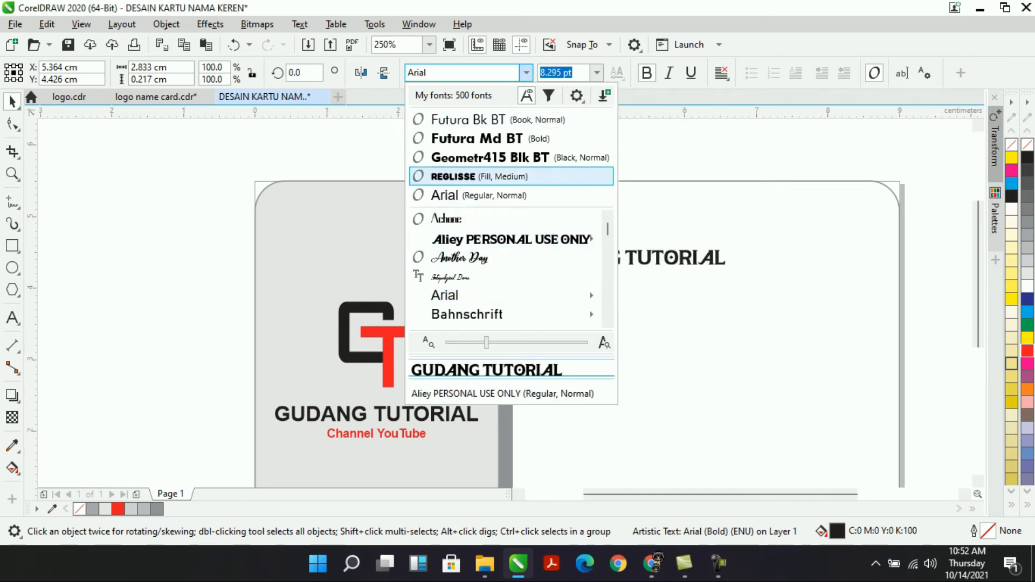
click(477, 139)
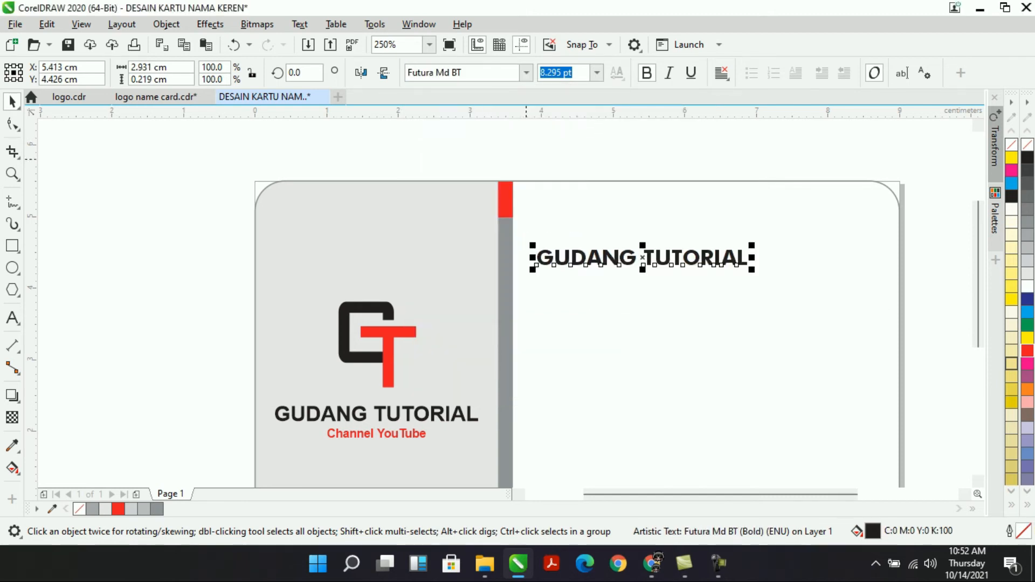
click(647, 72)
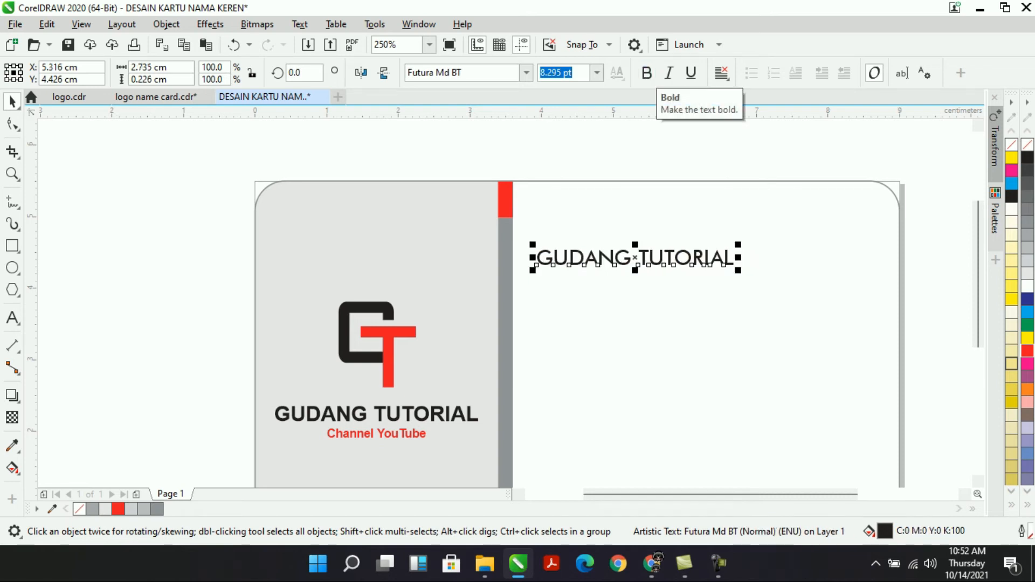
click(647, 73)
double_click(714, 257)
drag(748, 259, 642, 246)
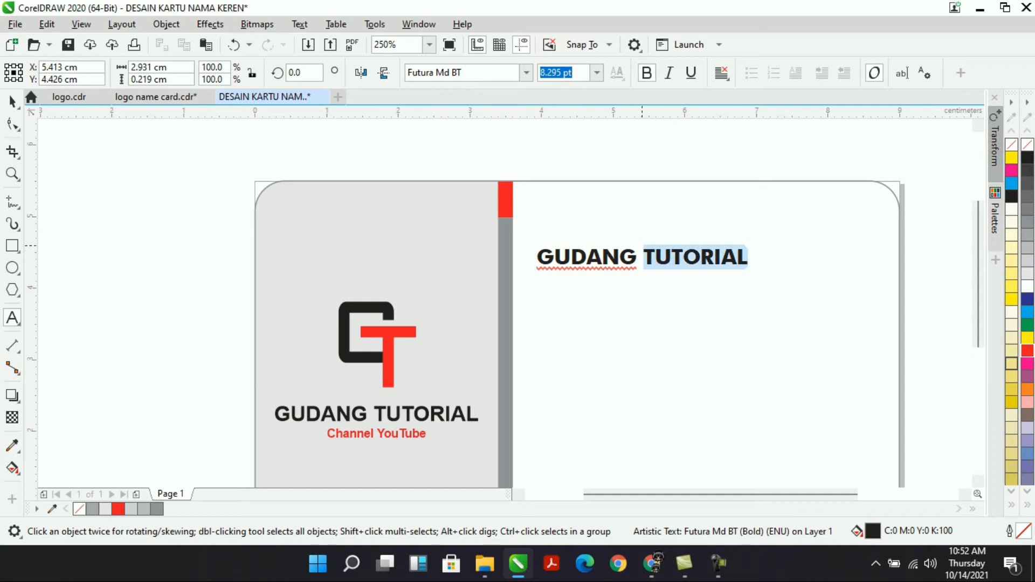
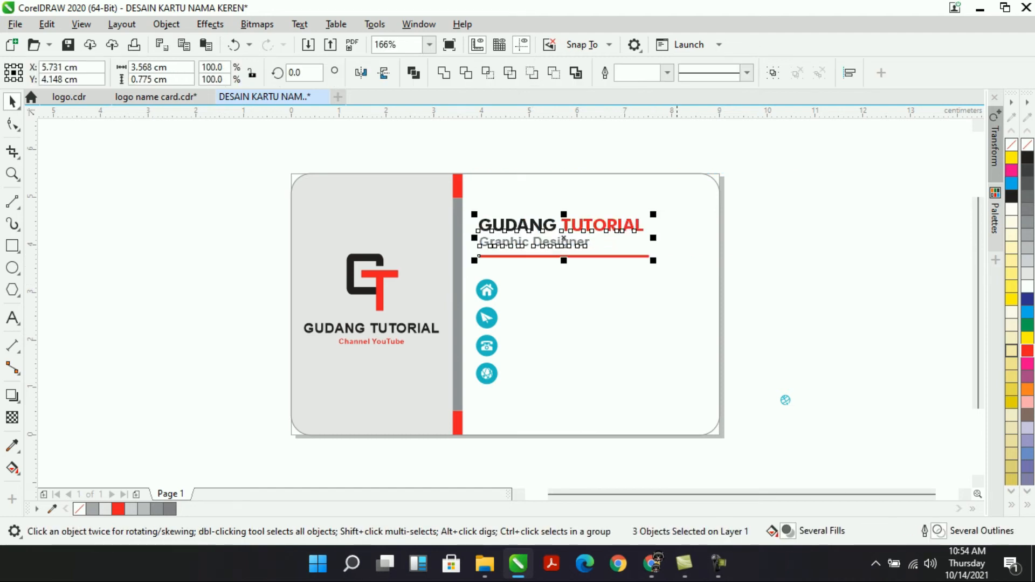
Deselect the heading group after scaling it to 3.568 cm wide.
click(803, 291)
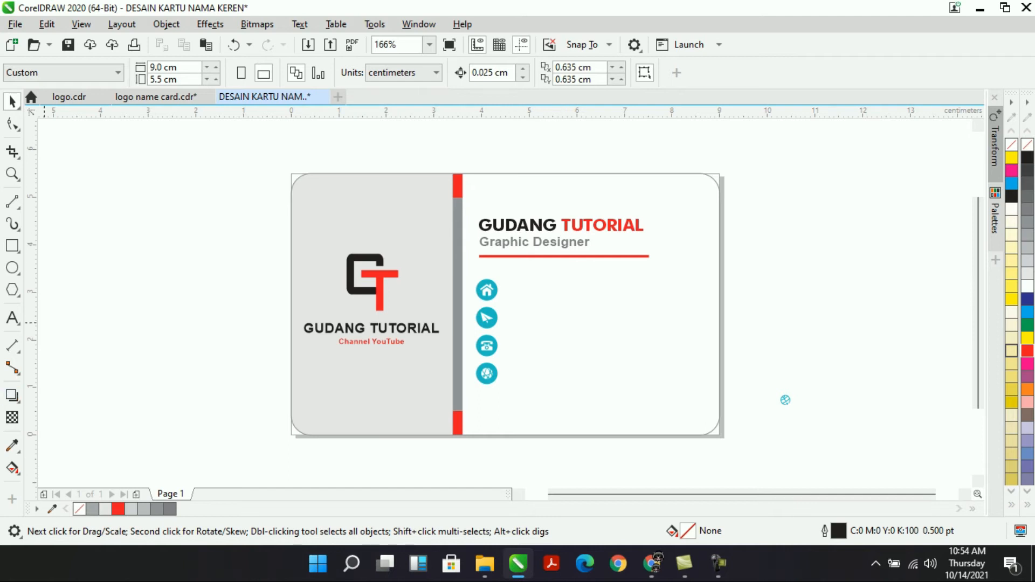
Sample the red bar's colour and paint the home and send icon circles red.
click(12, 446)
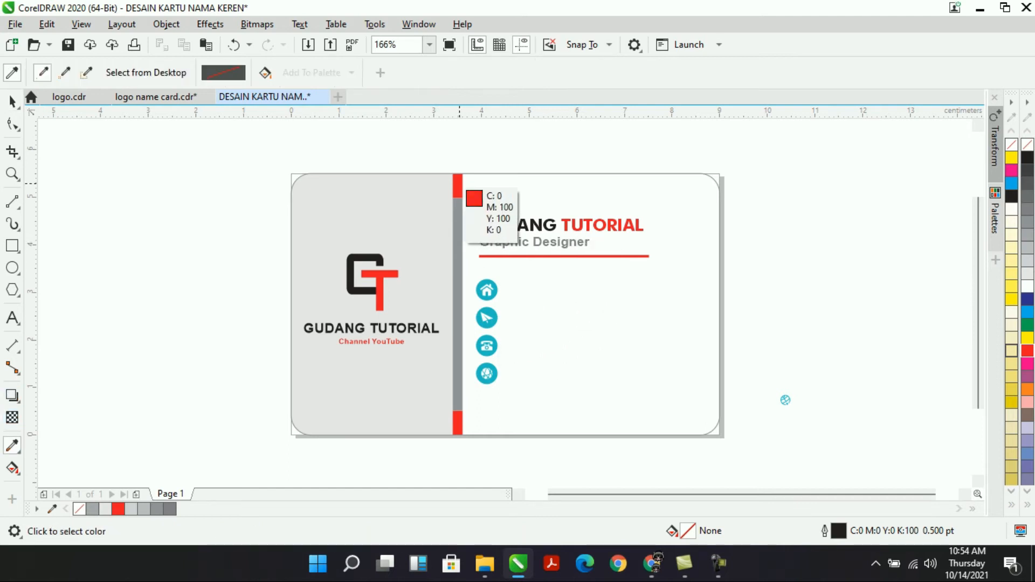
click(459, 186)
click(495, 291)
click(495, 319)
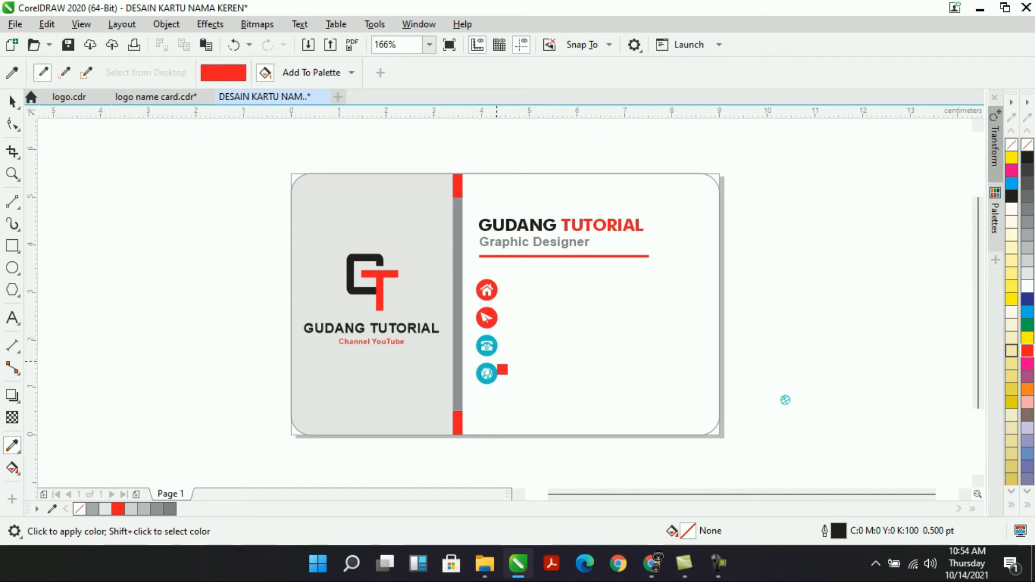
click(487, 347)
key(ctrl+z)
Zoom in on the icons and paint the phone and globe icon circles red.
key(F2)
drag(410, 240, 567, 415)
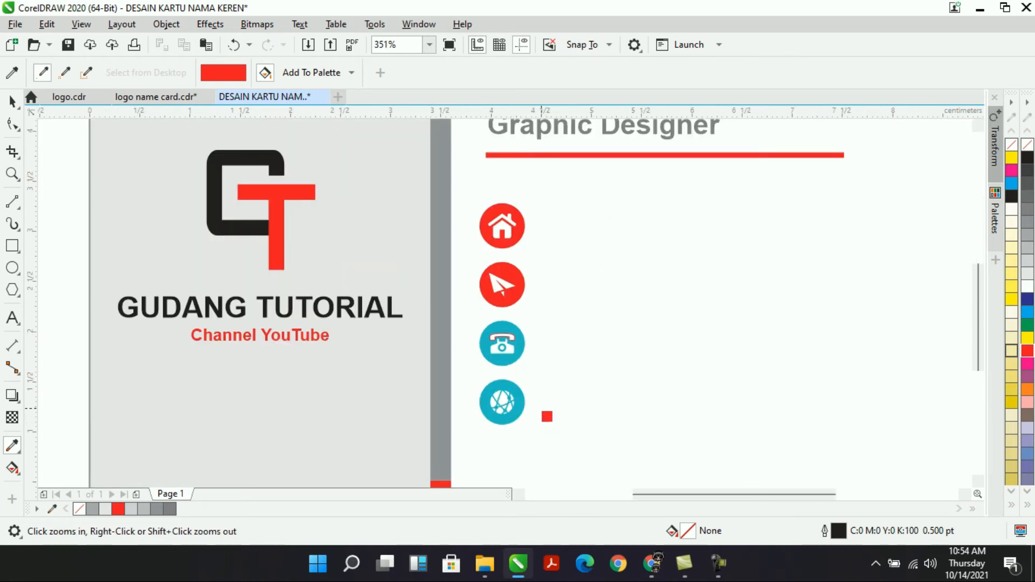
click(526, 354)
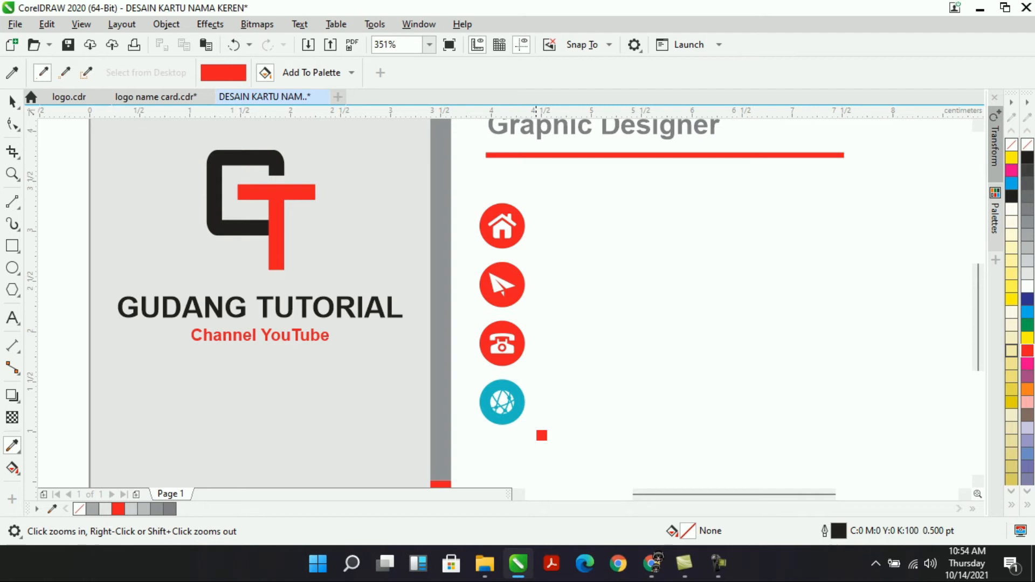
click(525, 410)
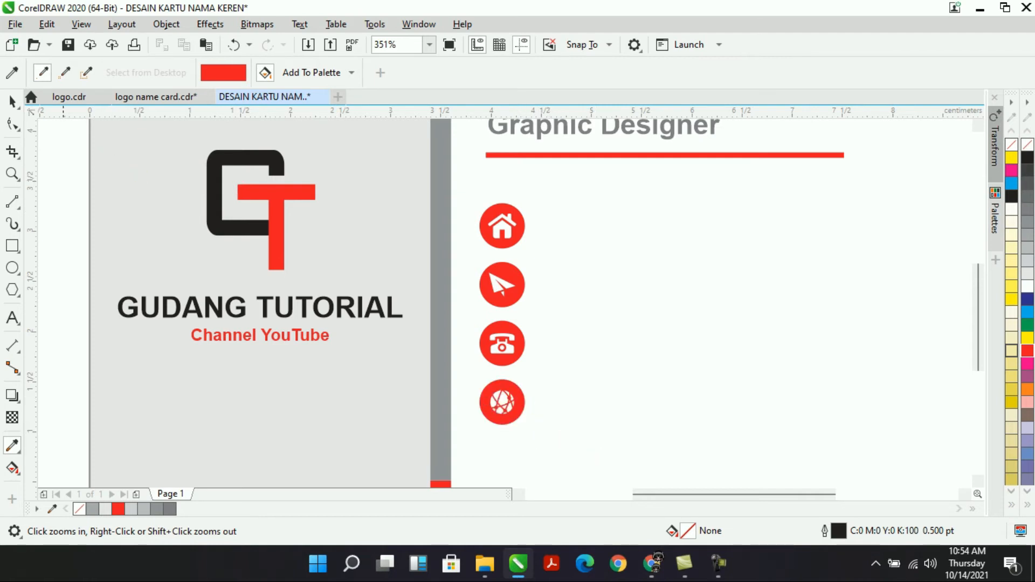
Lock the background frame behind the contact icons.
click(12, 100)
click(502, 225)
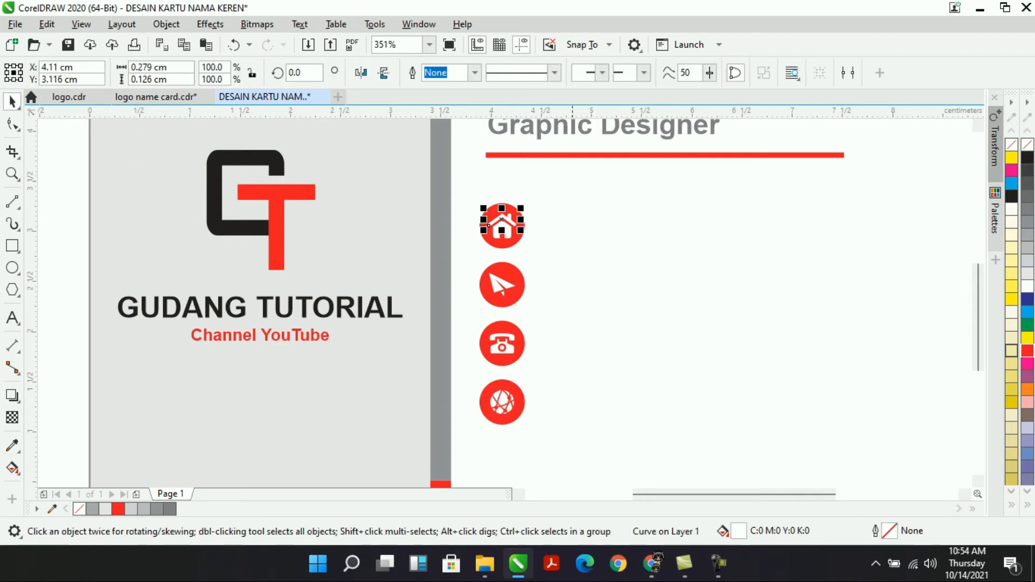
click(609, 213)
right_click(609, 212)
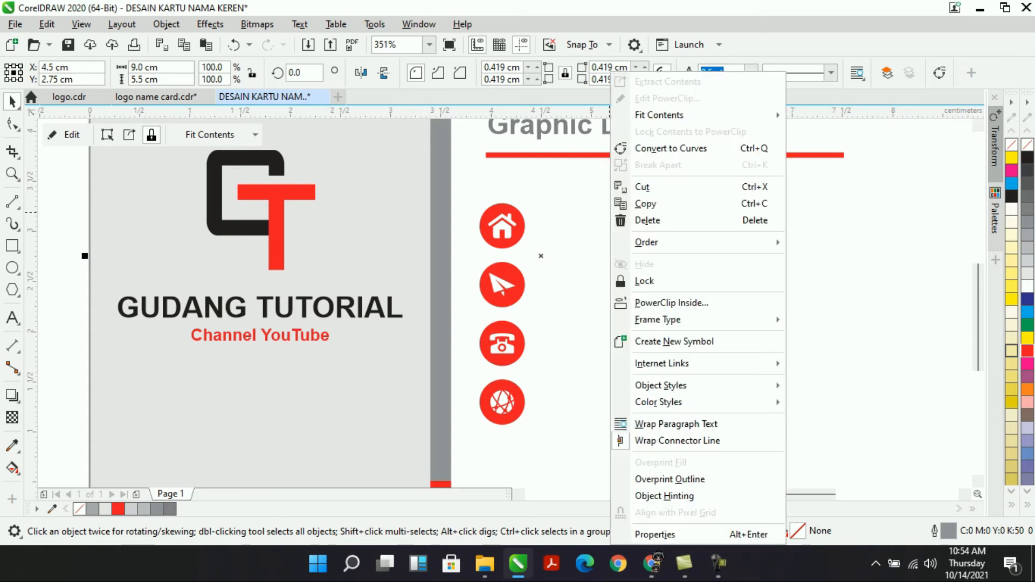
click(618, 281)
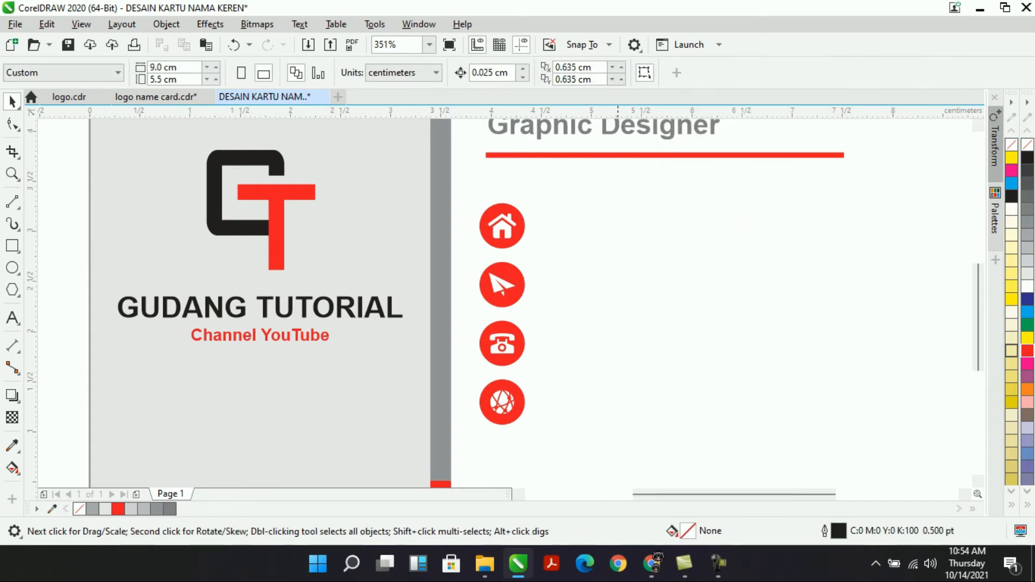
Shrink the four icons and move them lower on the card.
drag(500, 268, 491, 407)
drag(512, 259, 513, 278)
key(Escape)
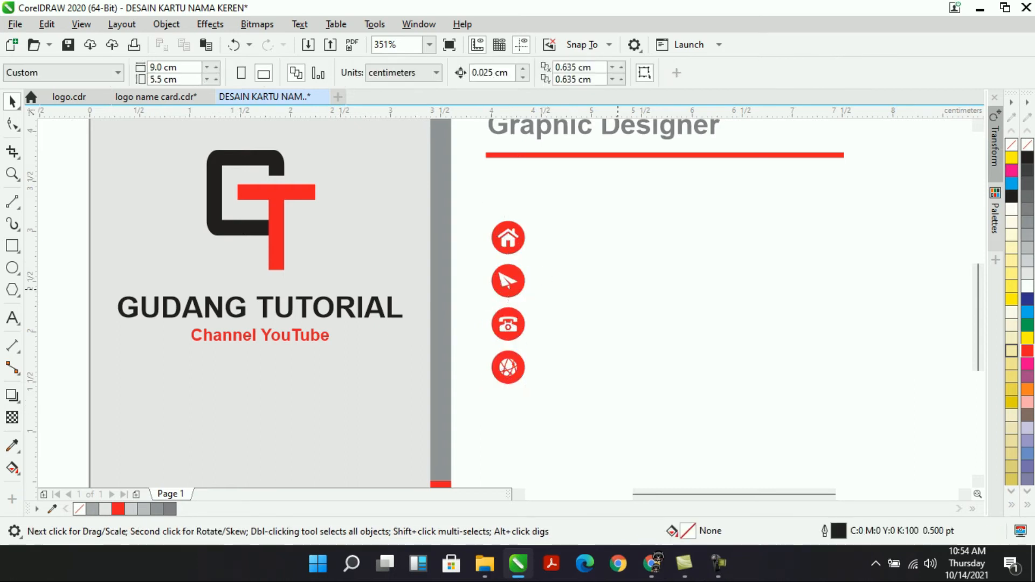
drag(598, 424, 588, 424)
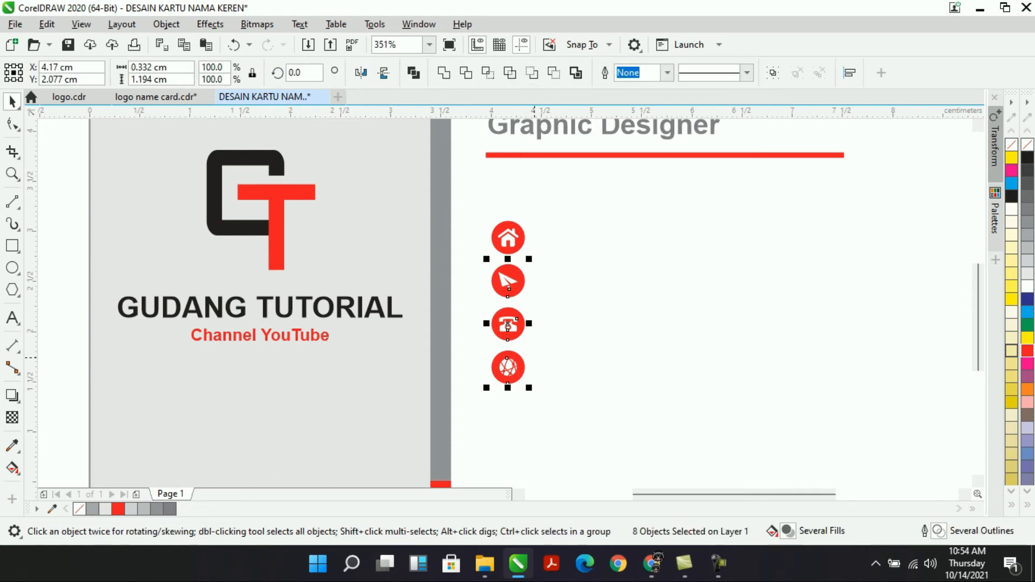
drag(508, 326, 508, 347)
Nudge the phone and globe icons down so all four icons are evenly spaced.
drag(588, 318, 464, 439)
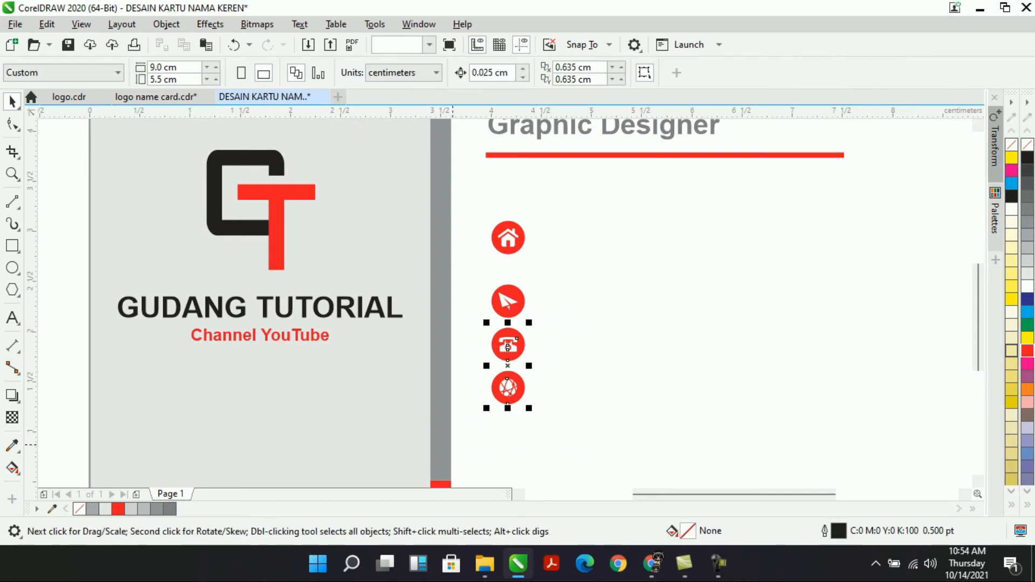
key(Down)
key(Down)
key(Down)
key(Down)
key(Down)
key(Down)
key(Down)
key(Down)
drag(464, 386, 591, 474)
key(Down)
key(Down)
key(Down)
key(Down)
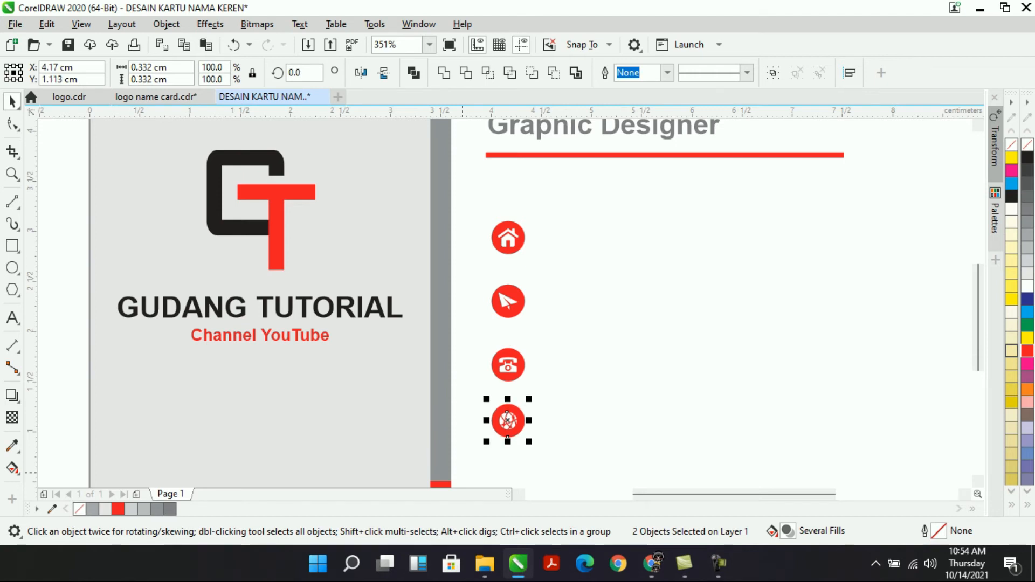
key(Down)
key(Escape)
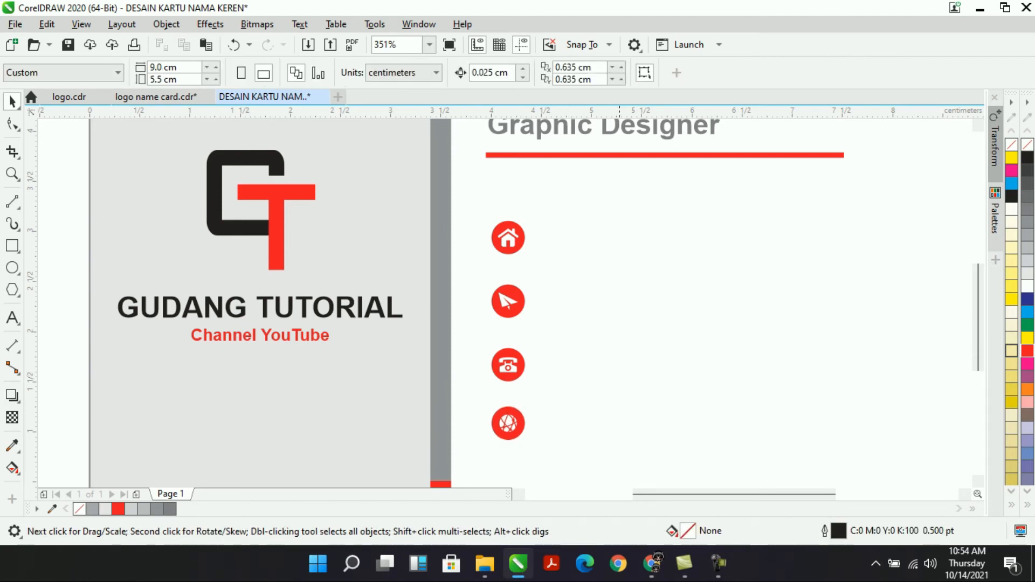
drag(654, 414, 488, 458)
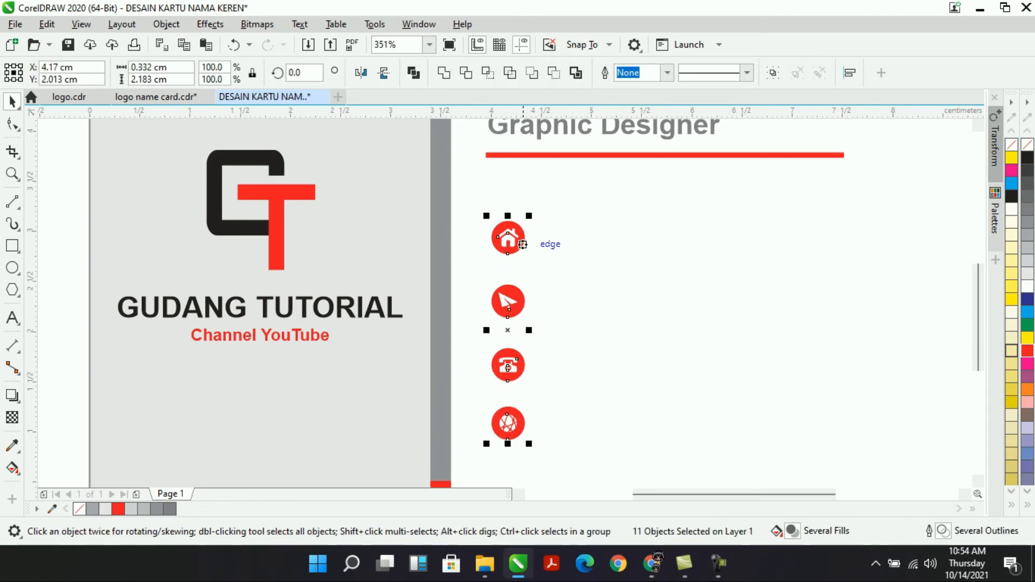
key(Escape)
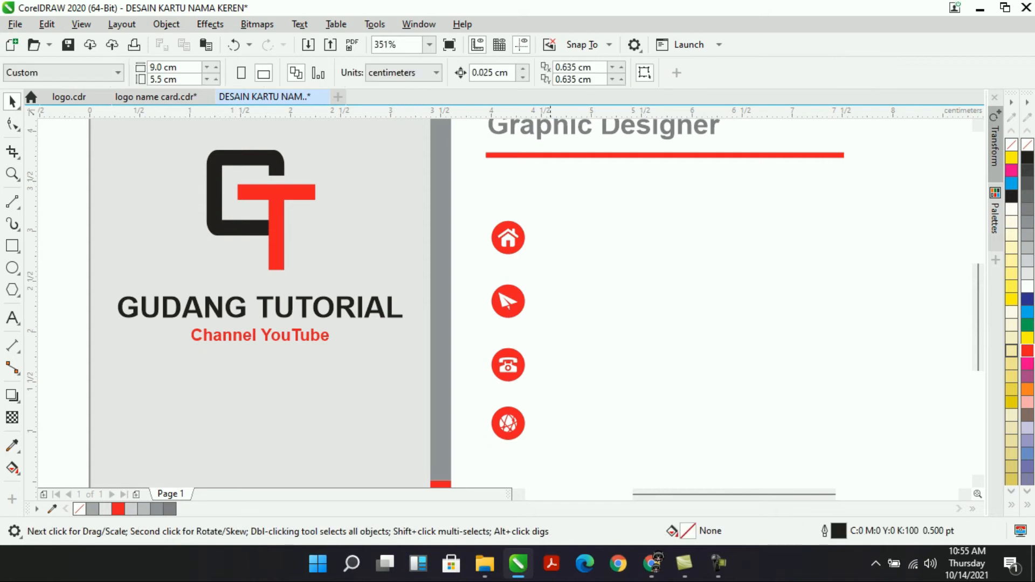
Place a copy of the Channel YouTube subtitle beside the home icon.
click(274, 337)
drag(275, 337, 623, 238)
right_click(623, 239)
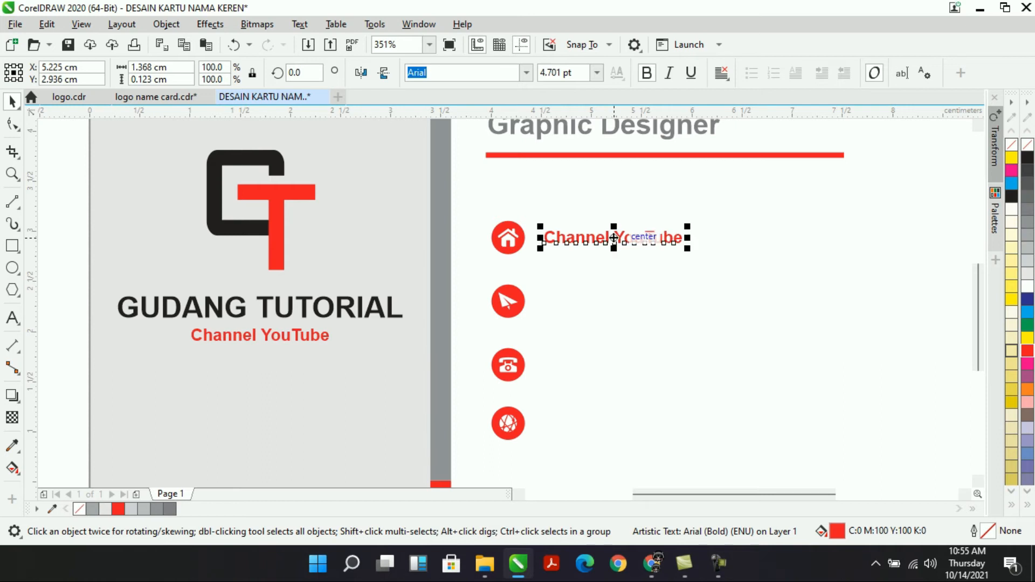
double_click(593, 238)
click(12, 101)
click(741, 327)
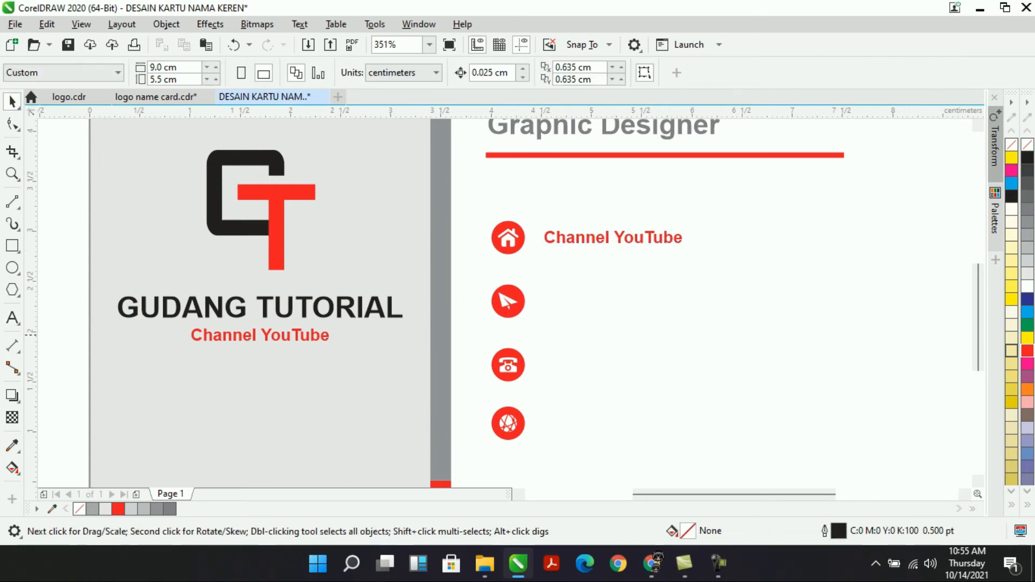
click(586, 238)
drag(587, 237, 589, 299)
key(ctrl+z)
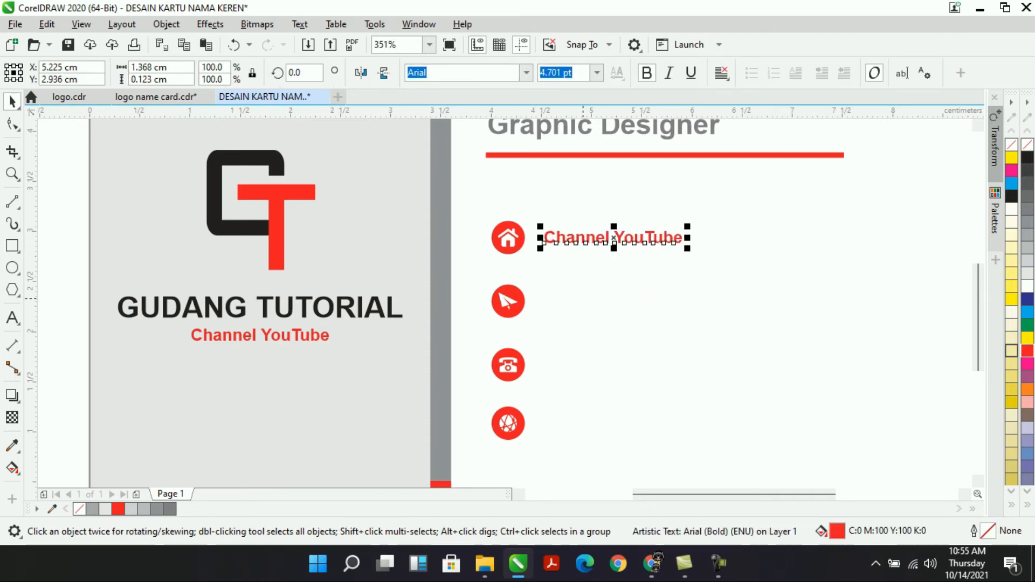
Extend the home-row text to read 'Channel YouTube Gudang Tutorial'.
double_click(580, 244)
click(684, 239)
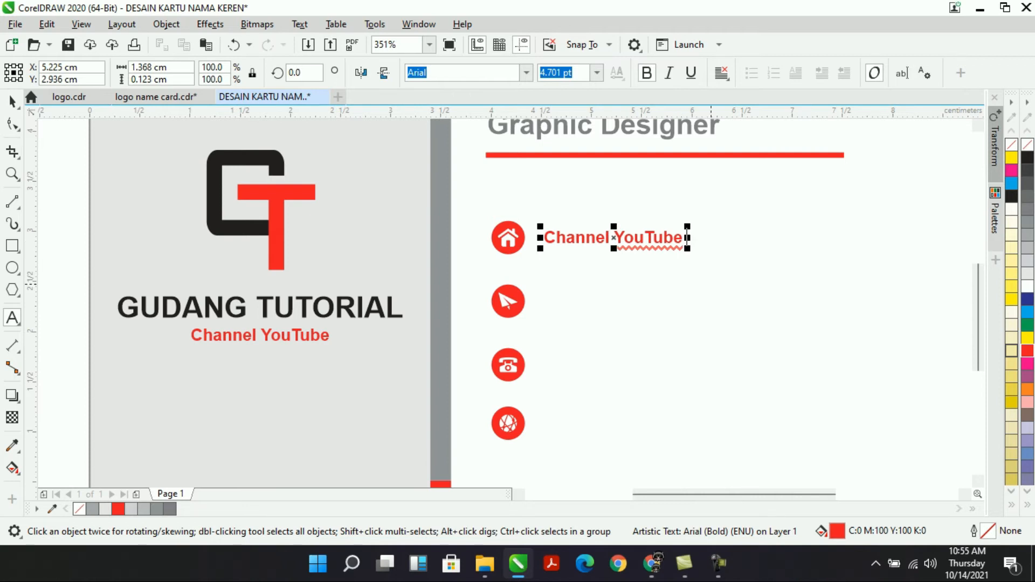
text(Gudang Tutorial)
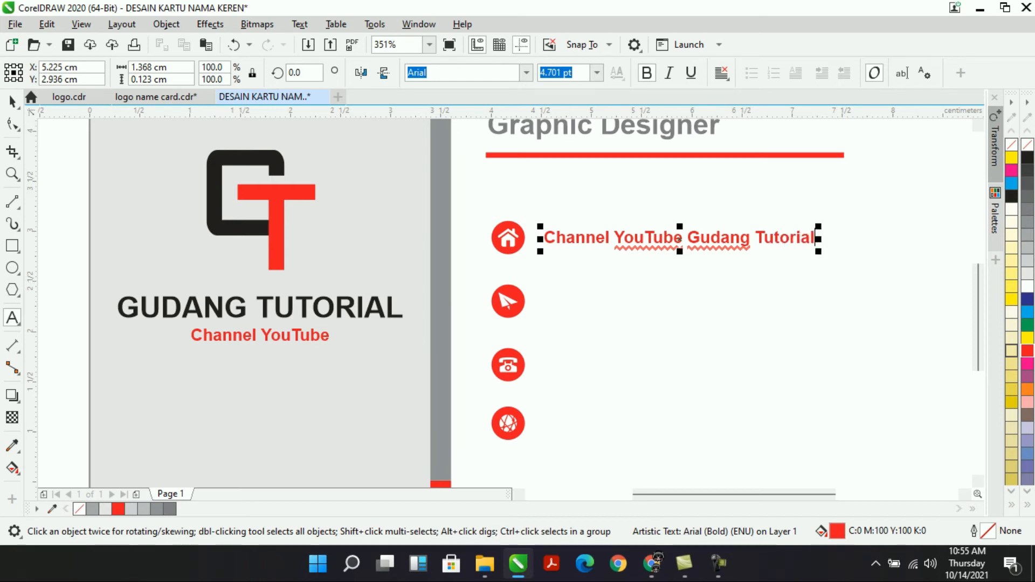
click(13, 102)
Copy that line to the paper-plane row and replace it with the channel's e-mail address.
drag(578, 243, 808, 311)
right_click(581, 303)
double_click(556, 301)
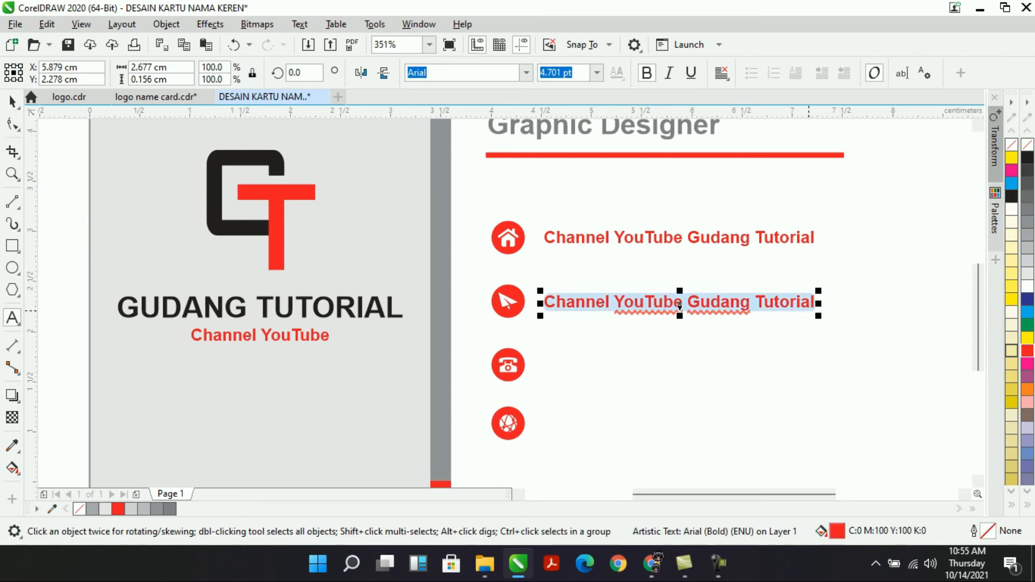
text(g)
key(BackSpace)
text(G)
key(BackSpace)
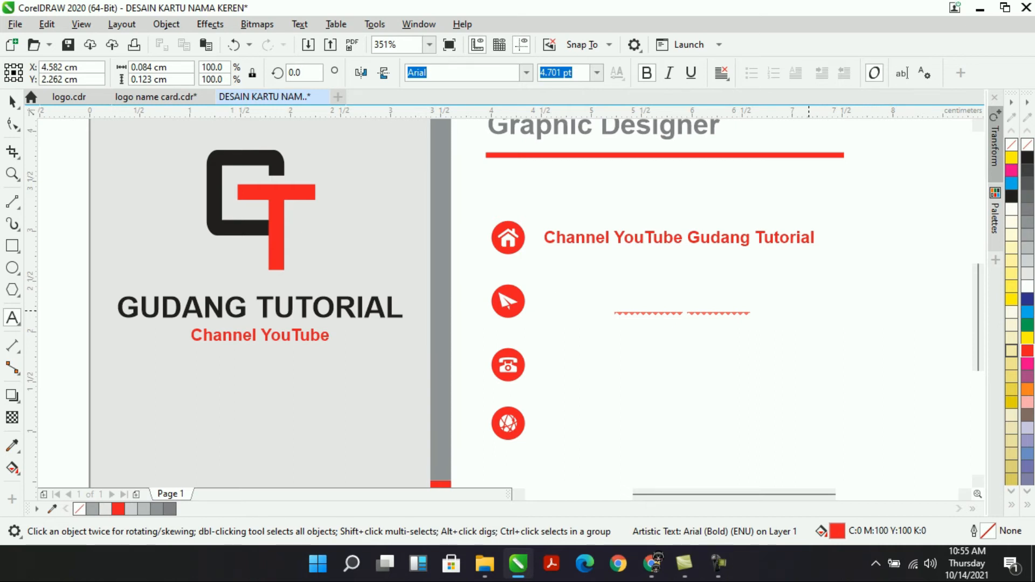
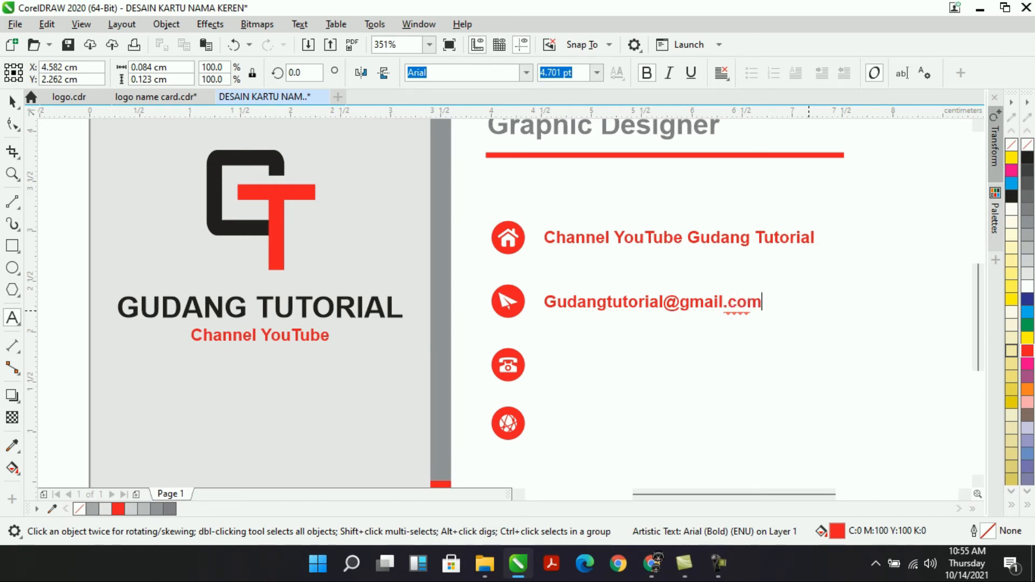
key(ctrl+space)
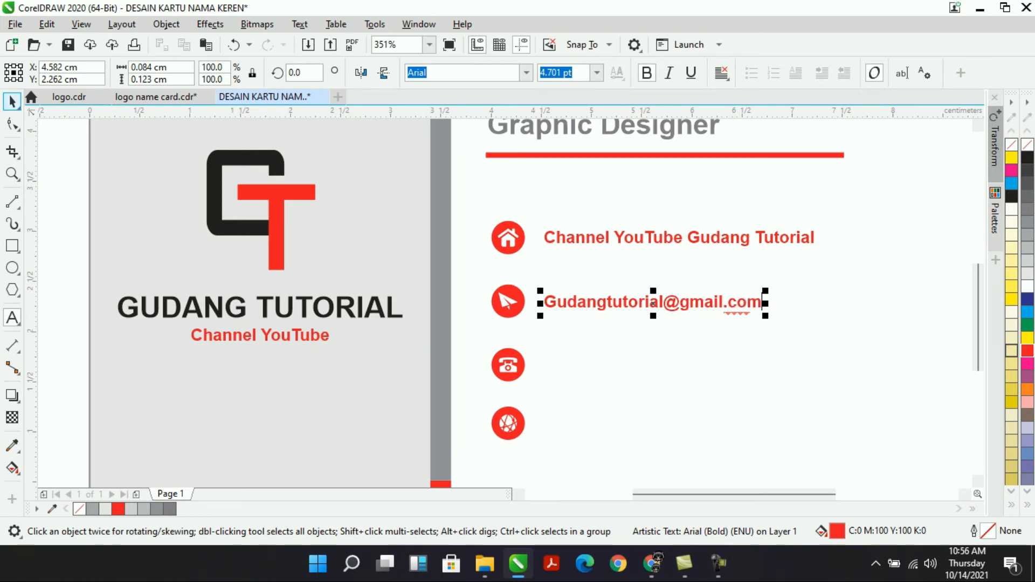
Copy the e-mail line to the phone row and replace it with the phone number.
drag(607, 301, 607, 365)
right_click(607, 365)
double_click(595, 367)
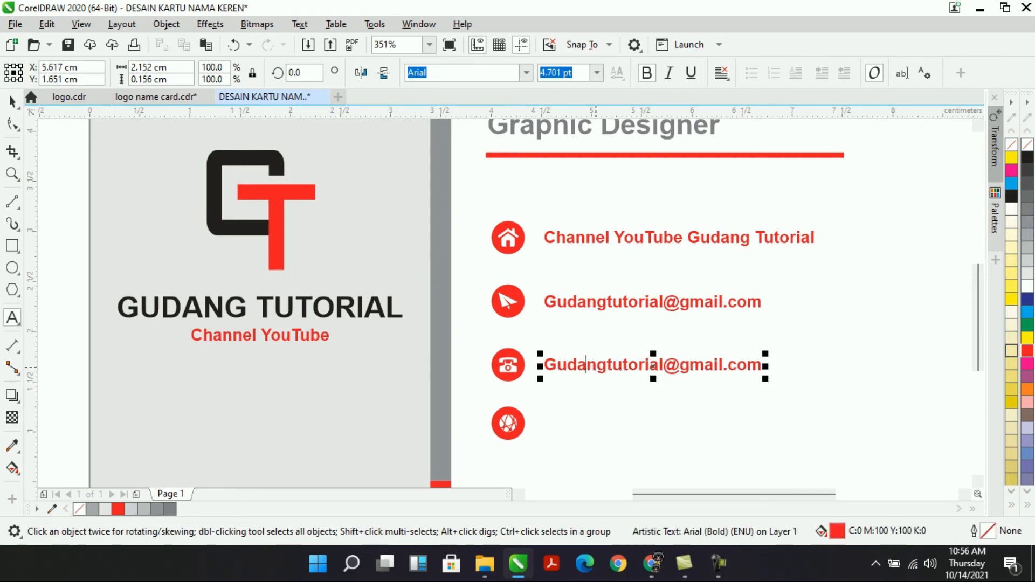
key(ctrl+a)
text(=)
key(BackSpace)
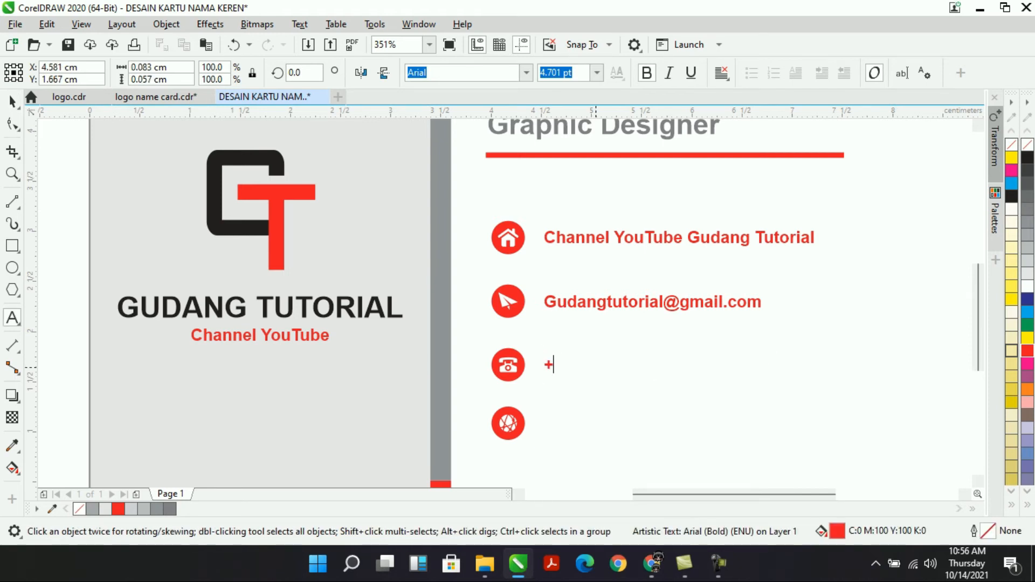
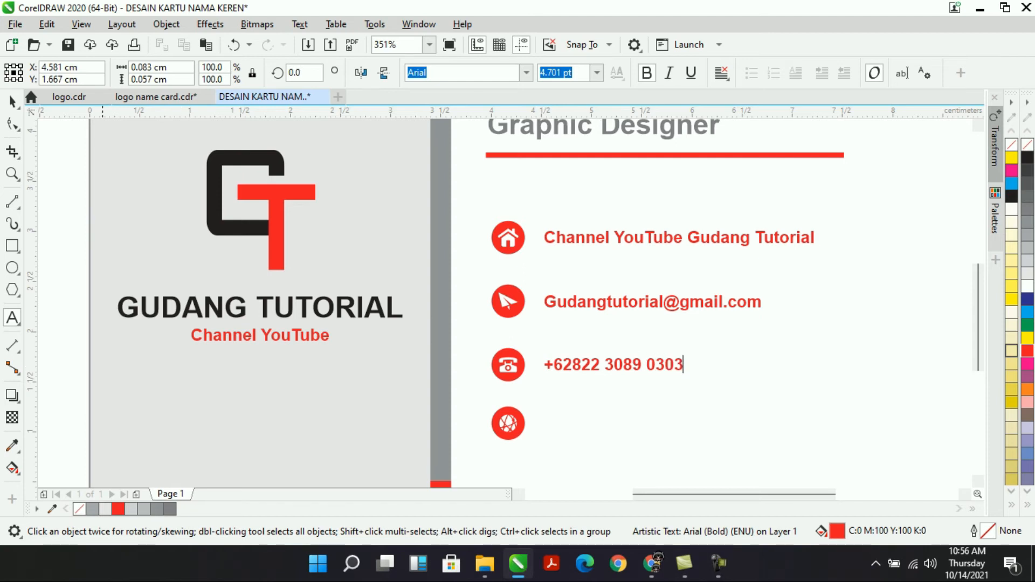
click(12, 102)
mouse_move(575, 367)
mouse_down()
mouse_move(575, 354)
mouse_move(574, 377)
mouse_up()
right_click(574, 376)
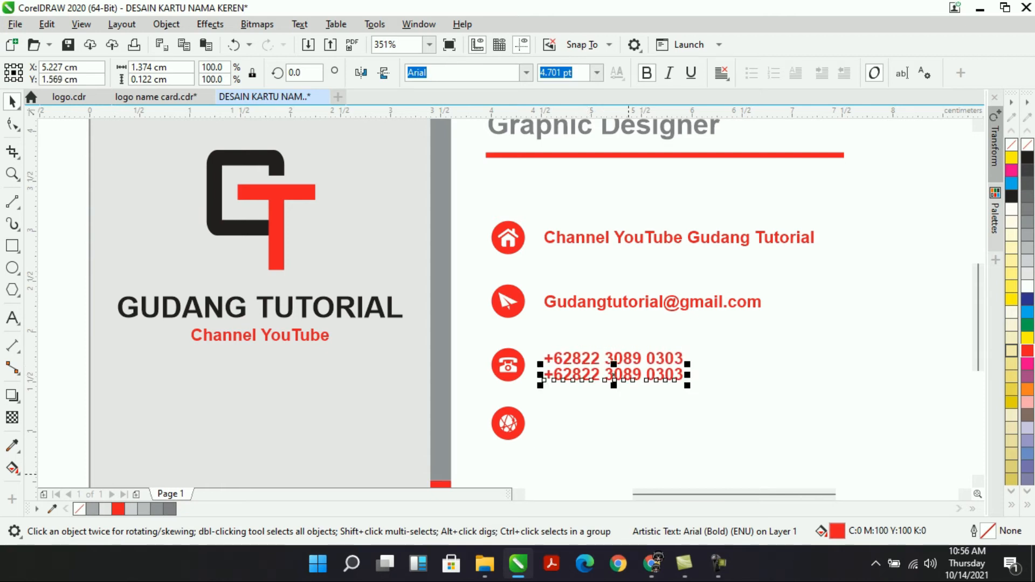
drag(582, 378, 582, 428)
right_click(583, 427)
double_click(582, 427)
key(ctrl+a)
text(www.g)
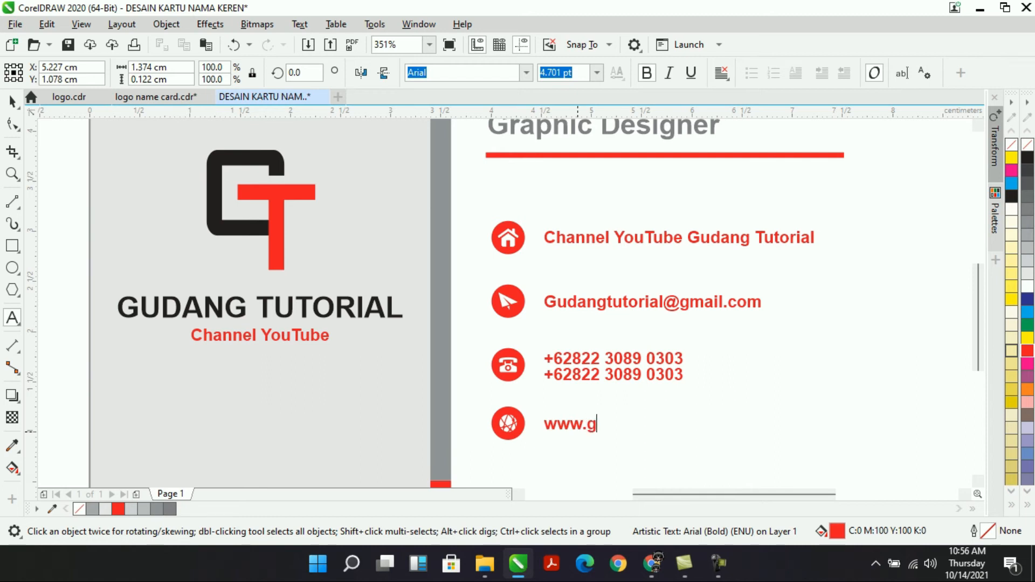
text(udangtuto)
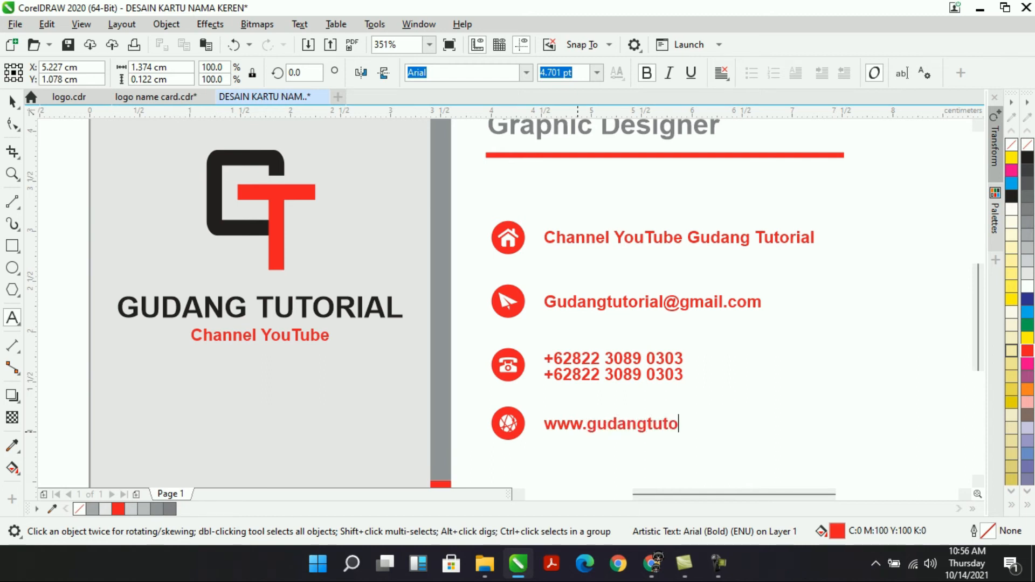
text(rial.com)
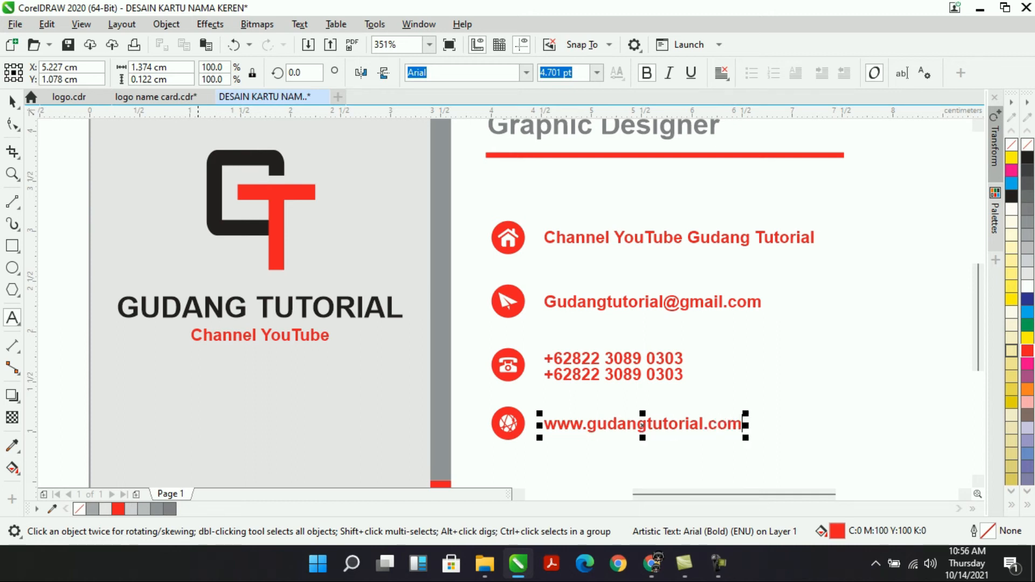
Recolour all five contact text lines from red to black.
click(12, 101)
drag(897, 201, 537, 471)
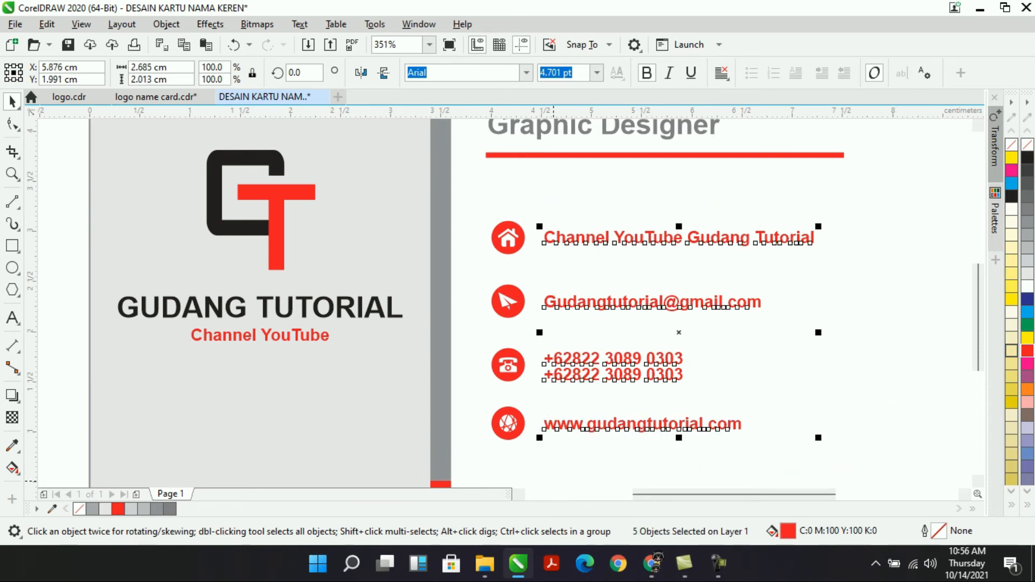
click(1028, 235)
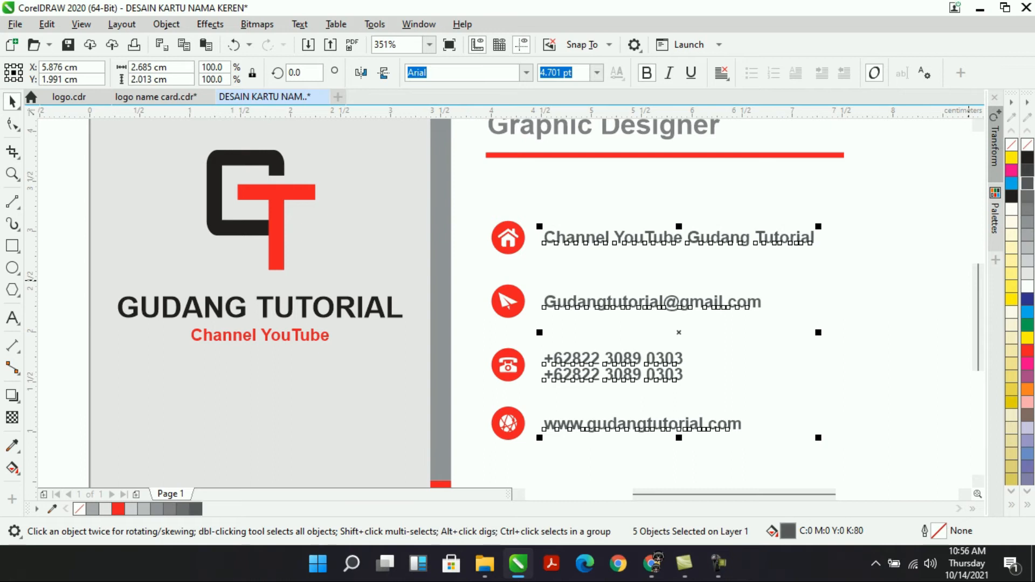
click(1028, 184)
click(1028, 158)
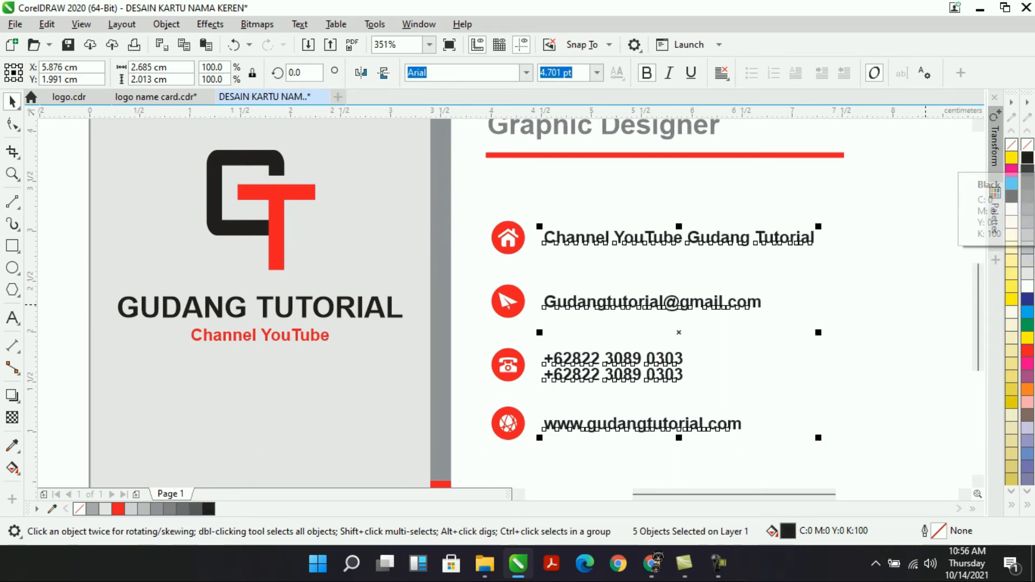
key(Escape)
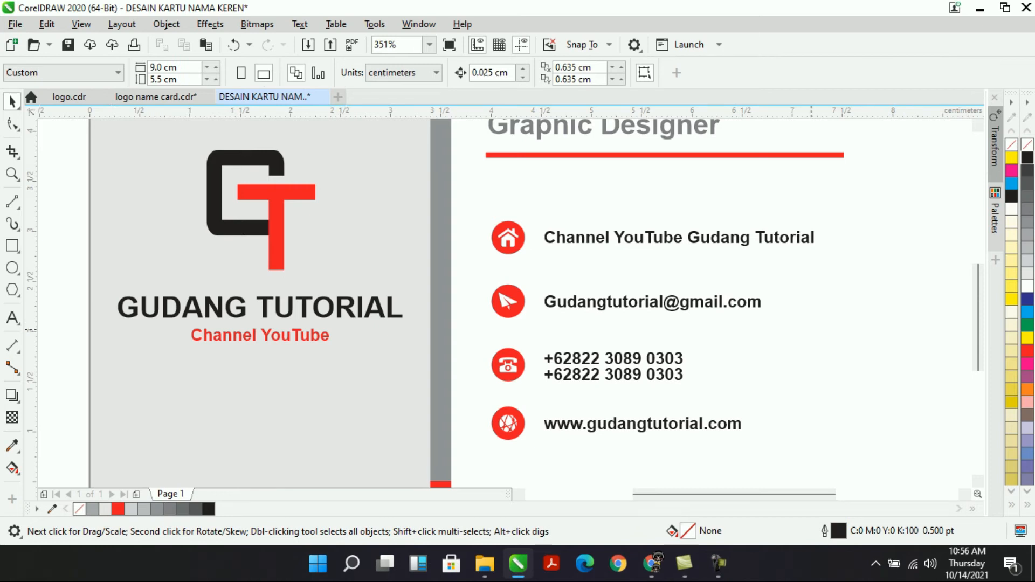
Zoom To Page so the whole card front is in view.
scroll(810, 328, up, 4)
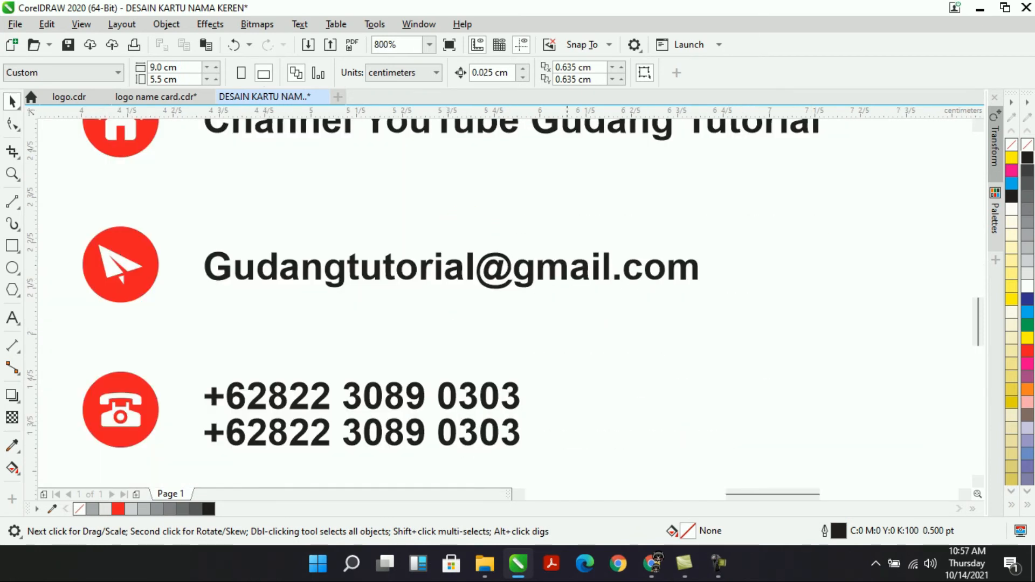
click(429, 44)
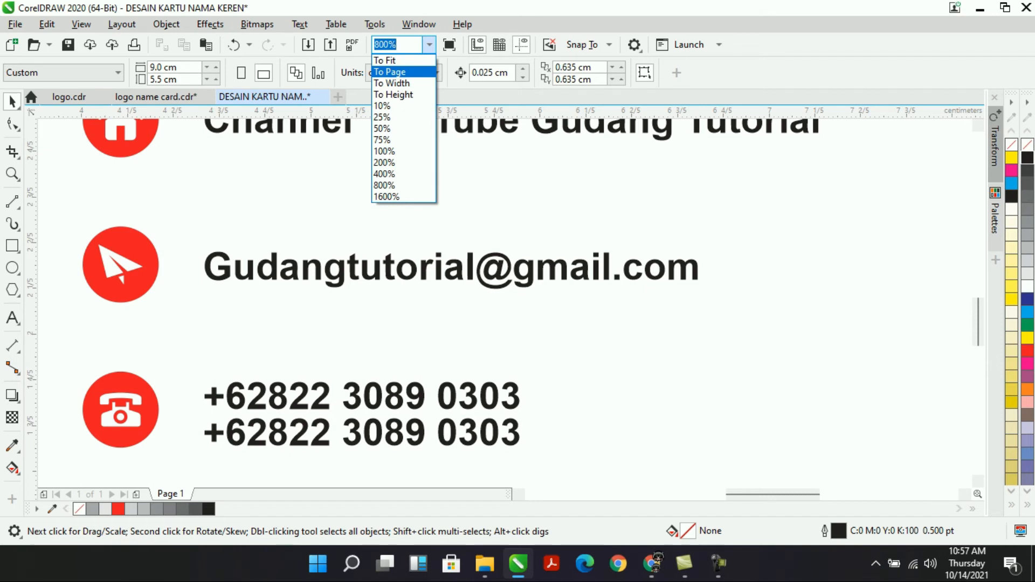
click(404, 72)
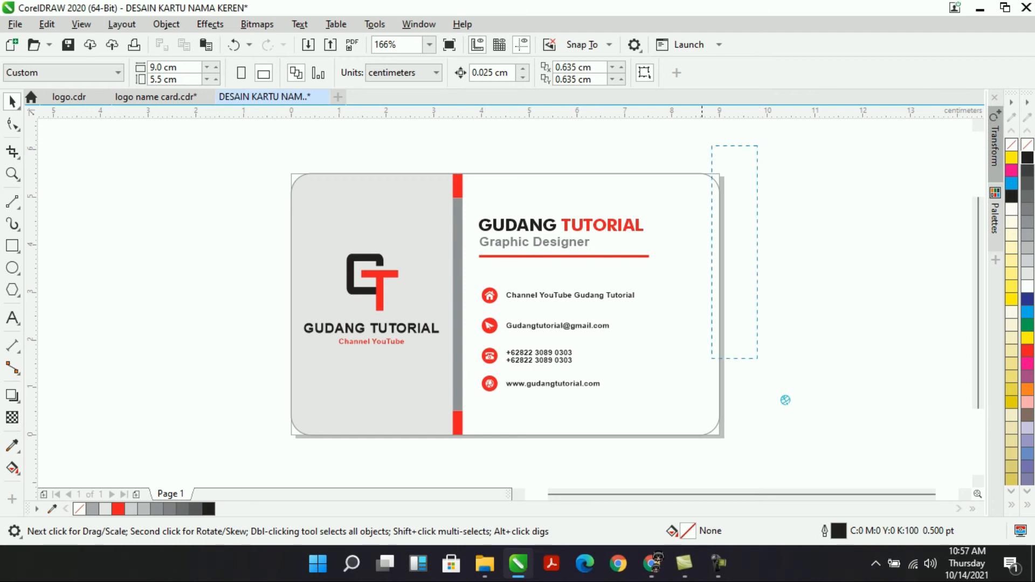
scroll(636, 298, down, 2)
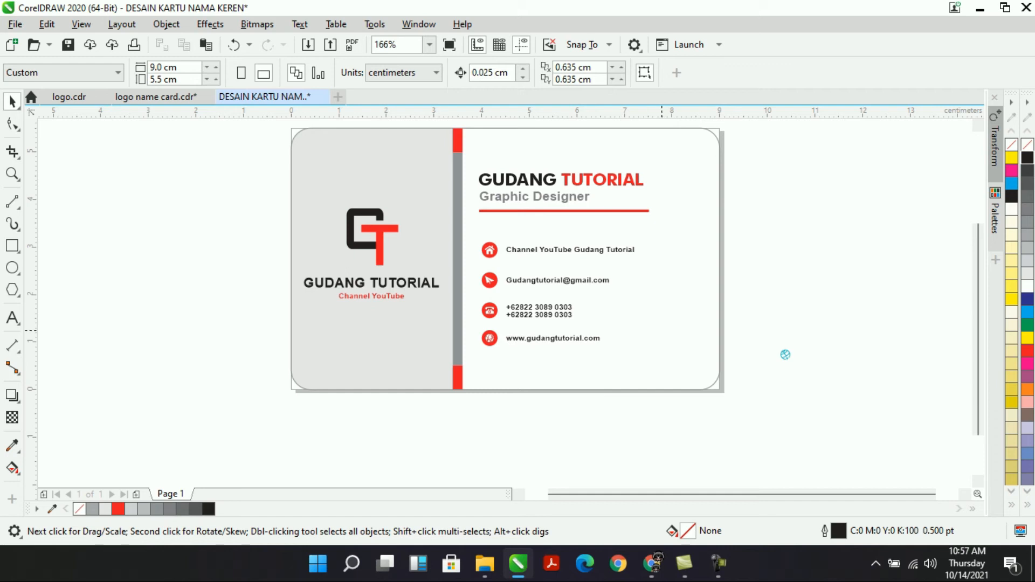
right_click(686, 187)
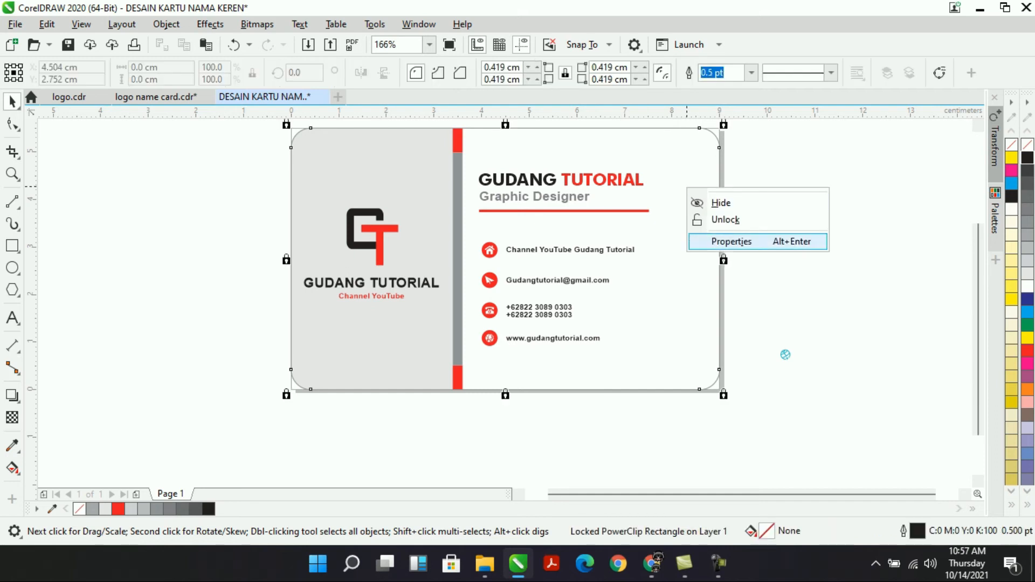
Unlock the card background and place a mirrored copy directly below it.
click(759, 219)
click(785, 354)
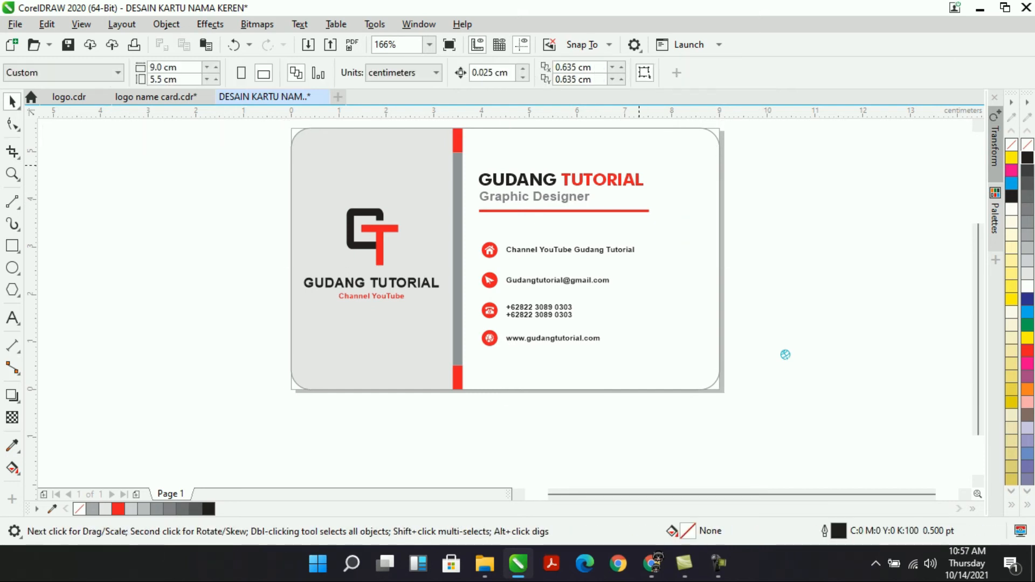
click(639, 165)
drag(505, 127, 505, 486)
drag(501, 436, 503, 440)
right_click(502, 439)
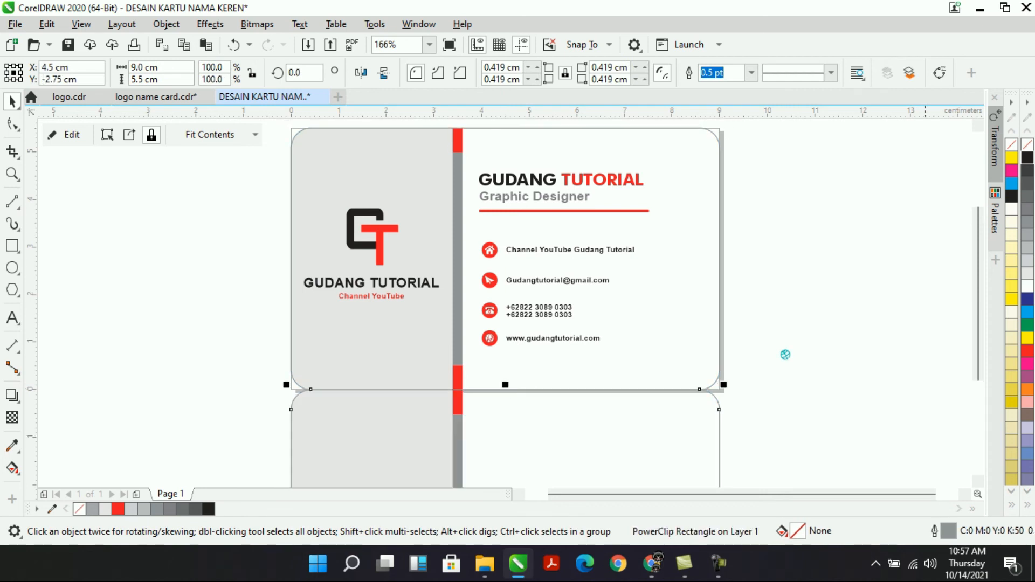
Zoom to the copied card and open its clipped contents for editing.
click(429, 45)
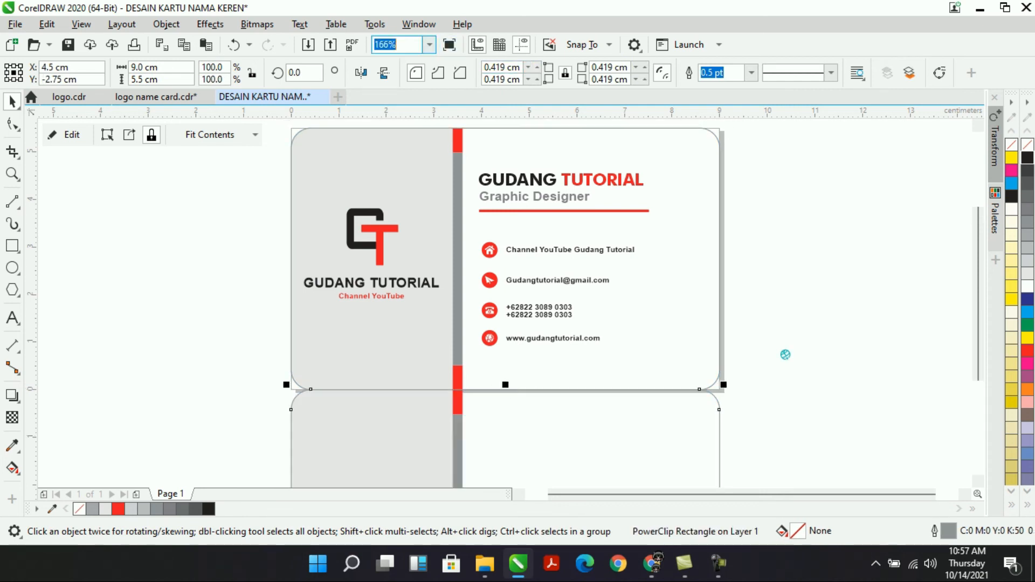
key(Down)
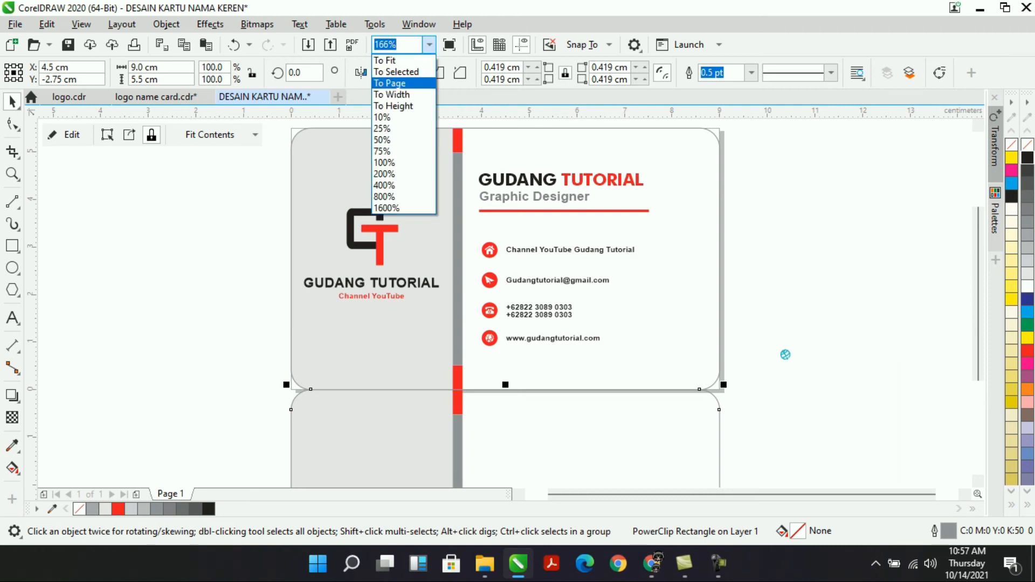
key(Up)
key(Return)
double_click(661, 270)
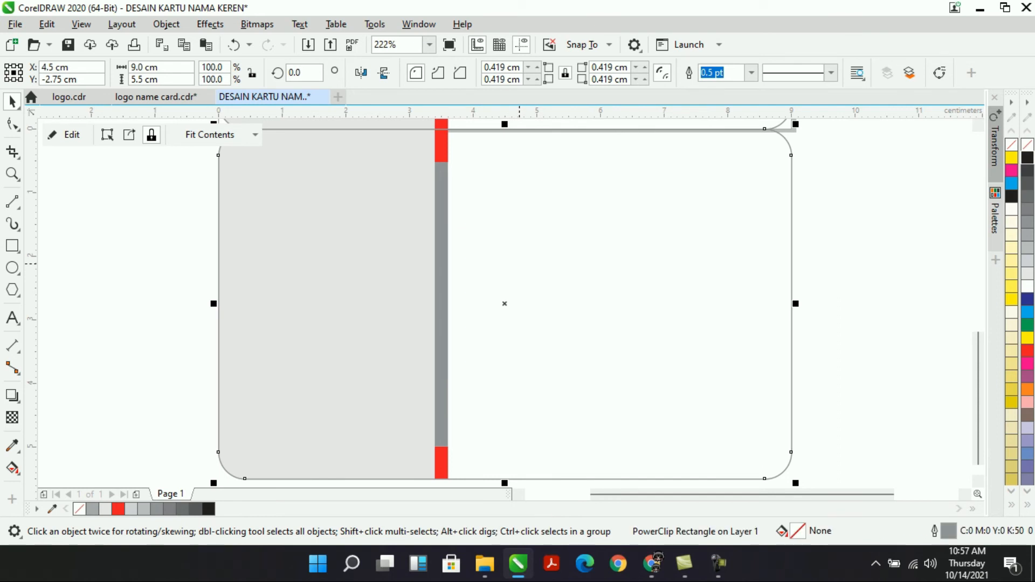
double_click(519, 263)
Fill the copied card black.
click(68, 135)
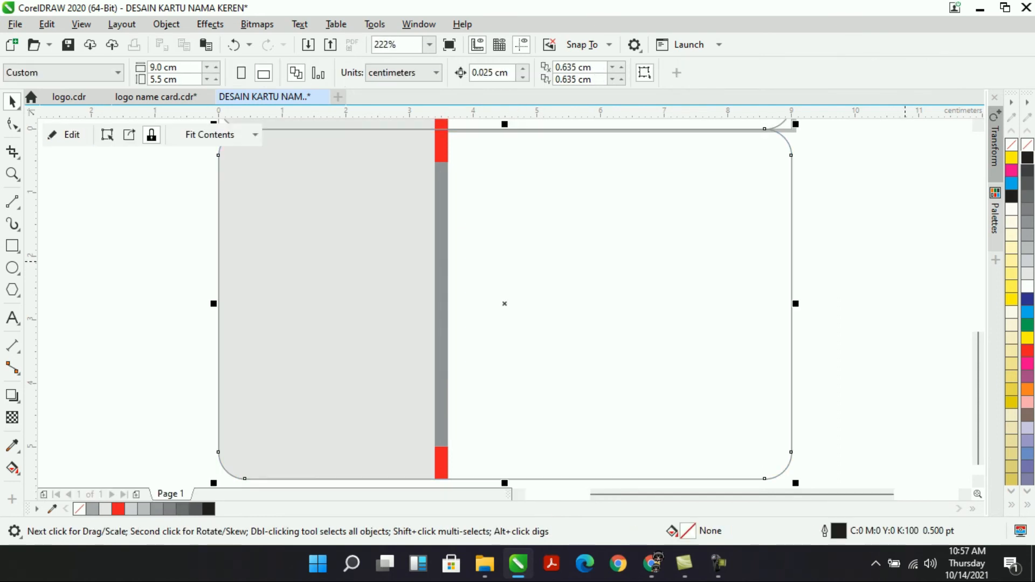
click(1011, 196)
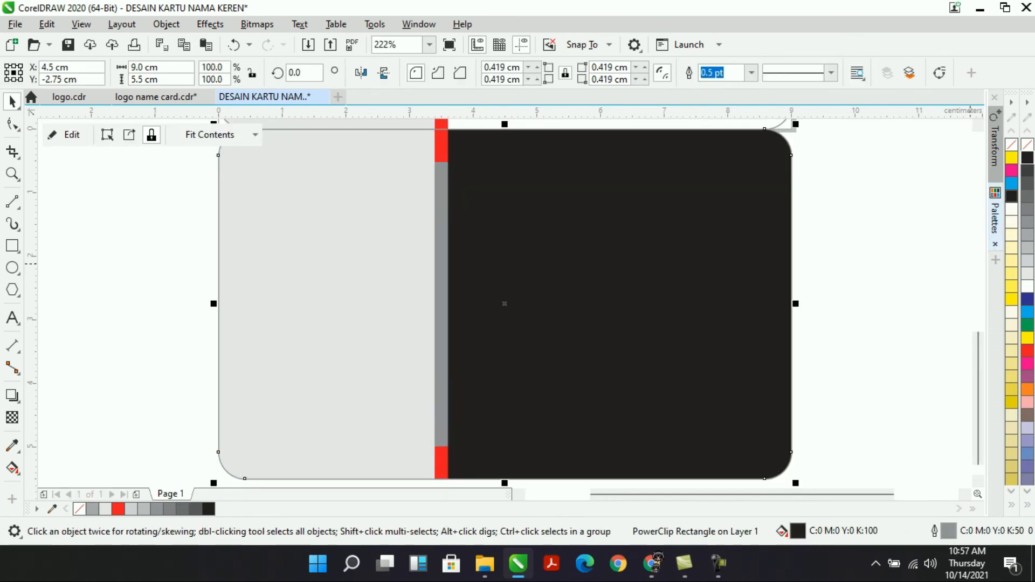
click(884, 236)
click(426, 244)
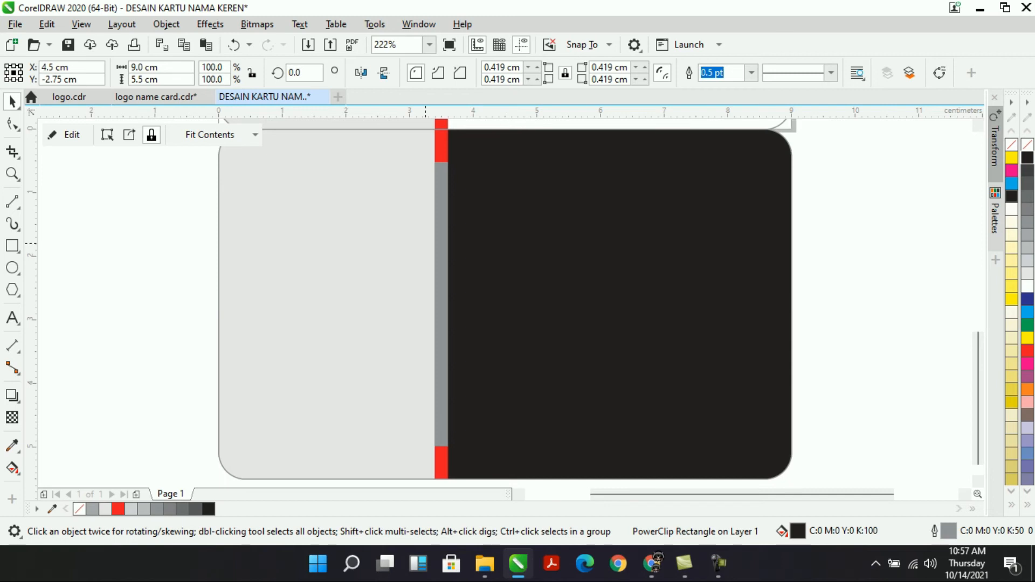
Delete the red and grey vertical bars from the back card's contents.
click(67, 135)
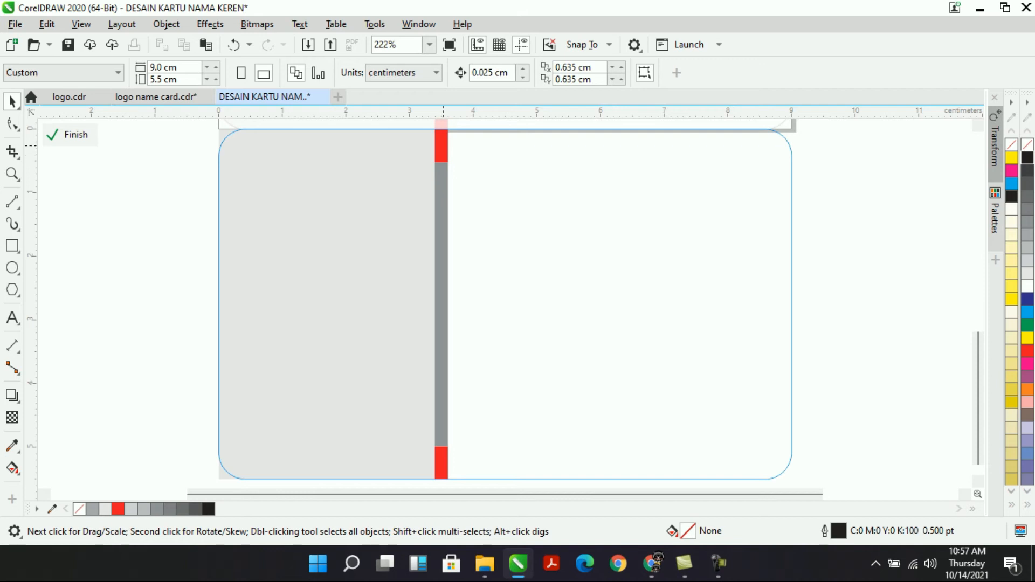
click(442, 145)
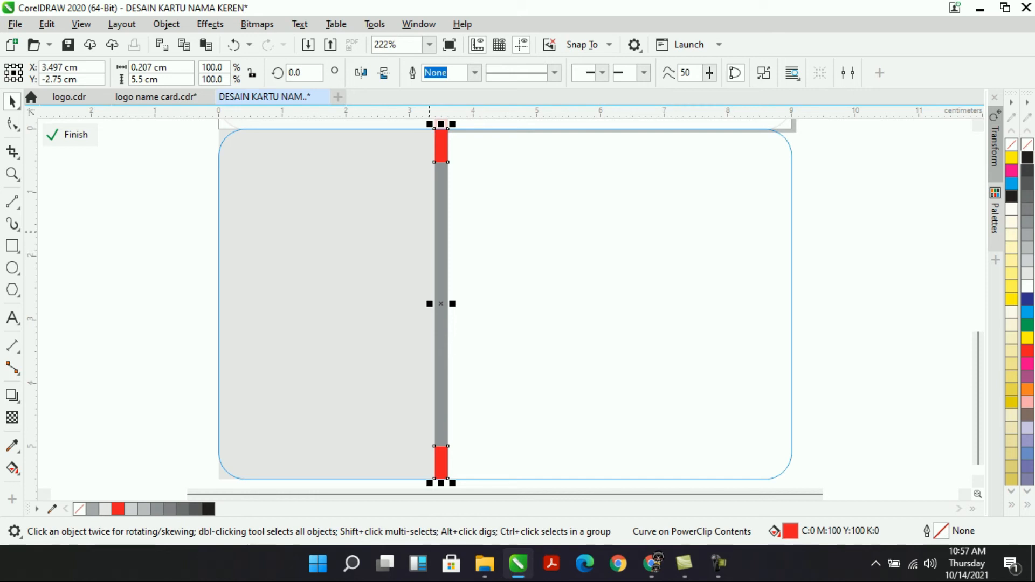
key(Delete)
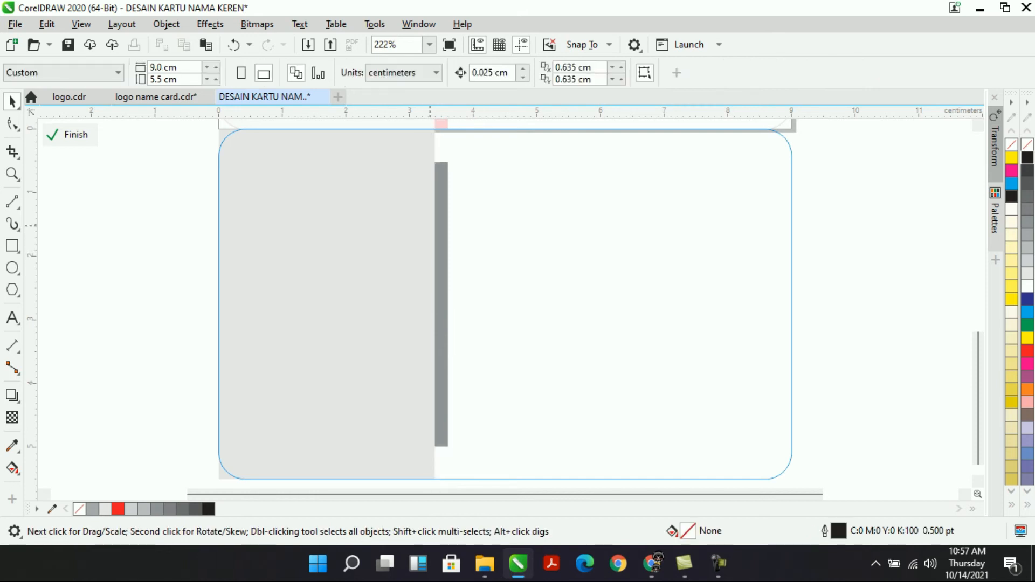
click(441, 251)
key(Delete)
Rotate the grey panel 90°, stretch it across the card's bottom edge and make it red.
click(411, 256)
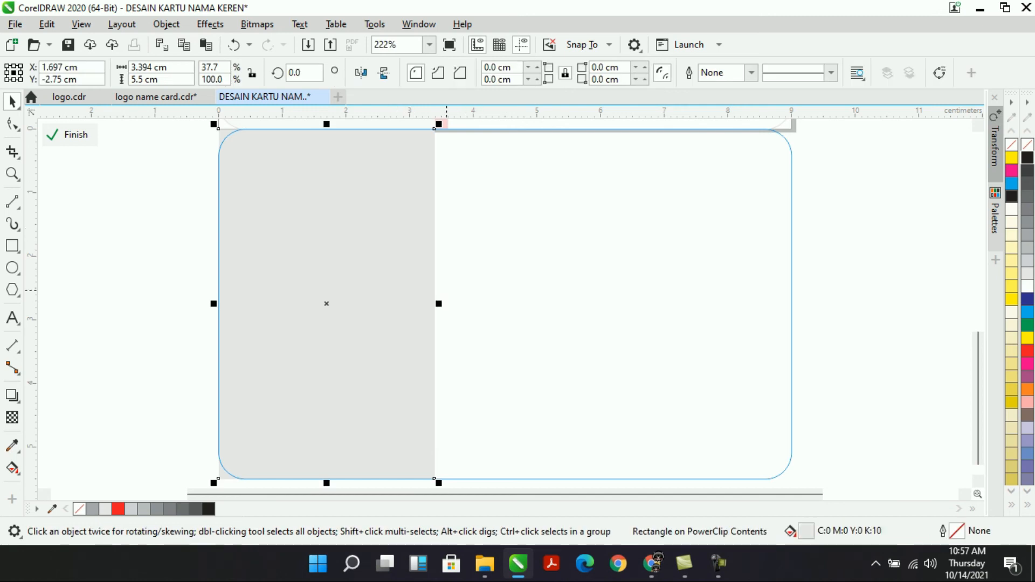
double_click(295, 73)
text(90)
key(Return)
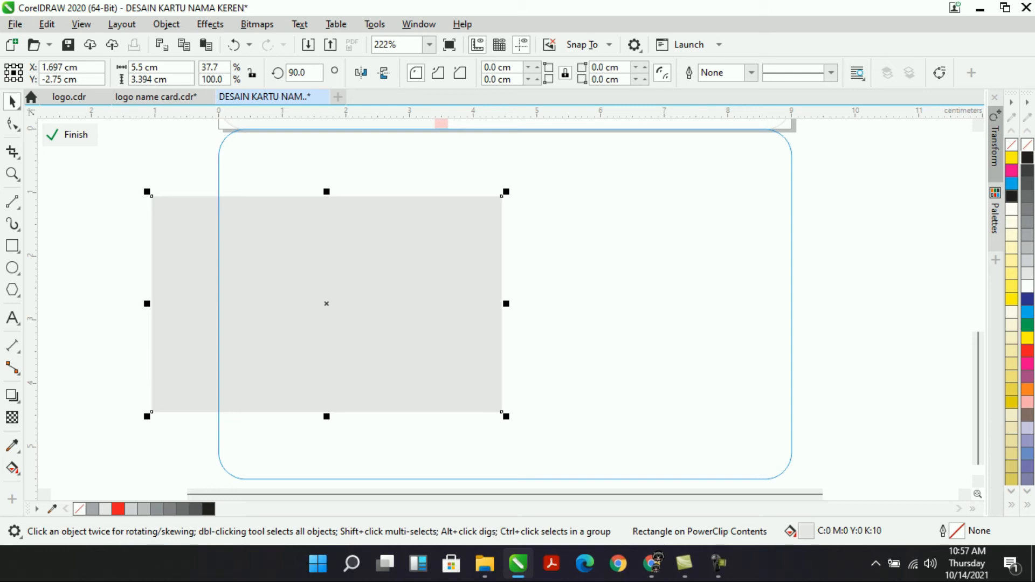
drag(506, 303, 844, 313)
drag(557, 249, 561, 460)
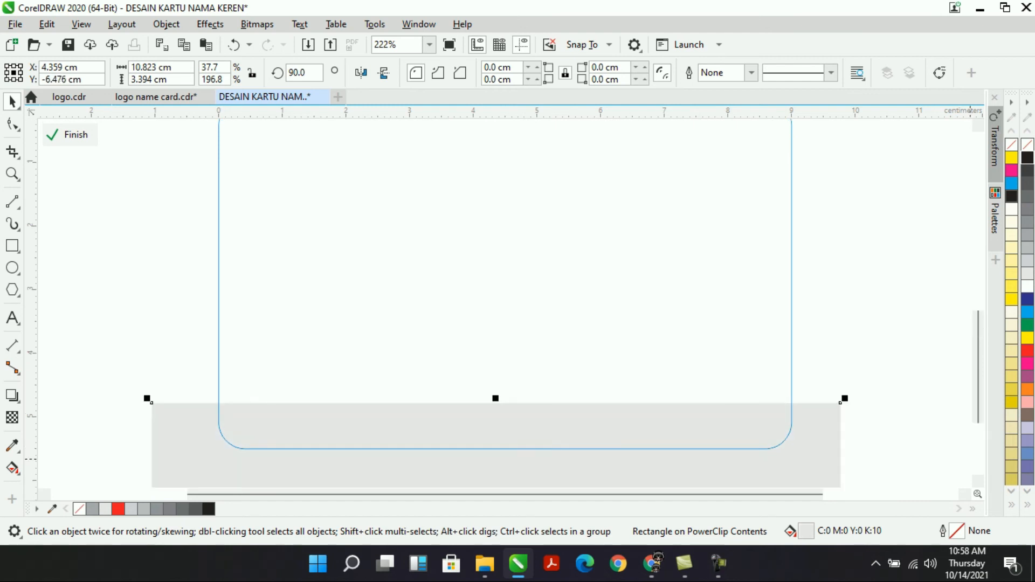
click(1028, 350)
ctrl+click(927, 323)
key(Escape)
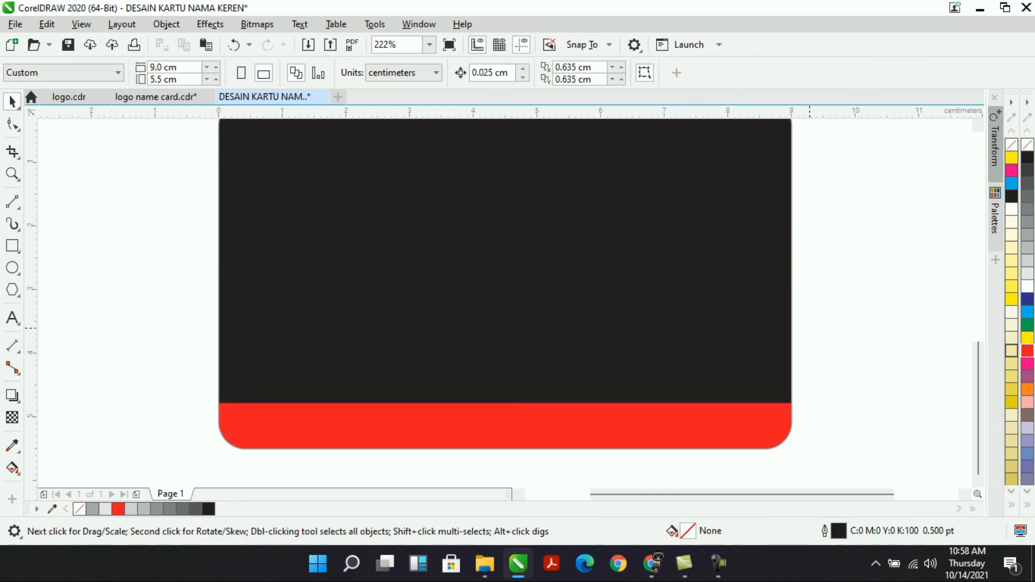
Lower the red bottom band slightly and deselect the card.
double_click(683, 417)
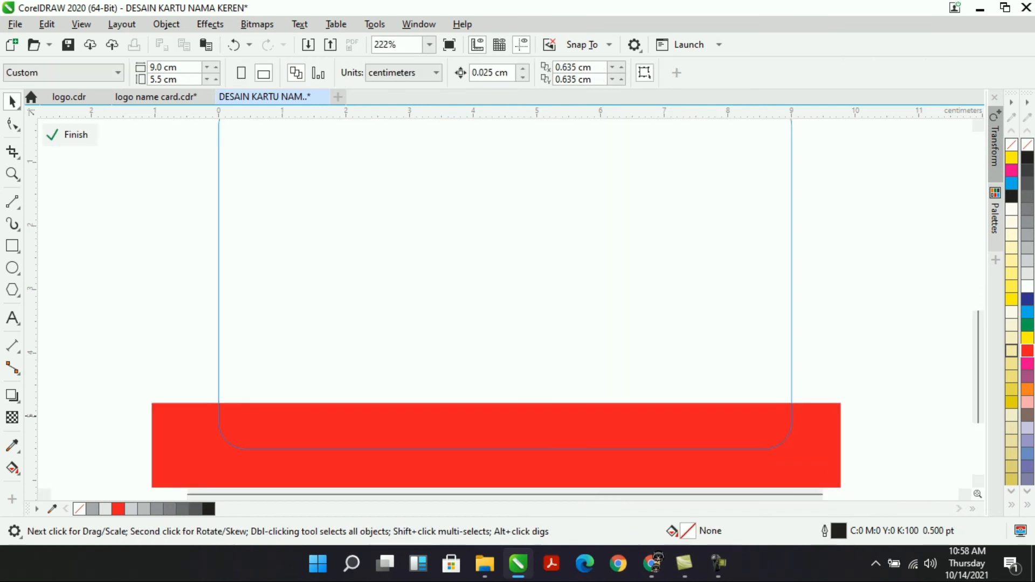
click(660, 429)
drag(660, 429, 660, 436)
ctrl+click(832, 343)
scroll(831, 343, down, 2)
scroll(832, 343, up, 2)
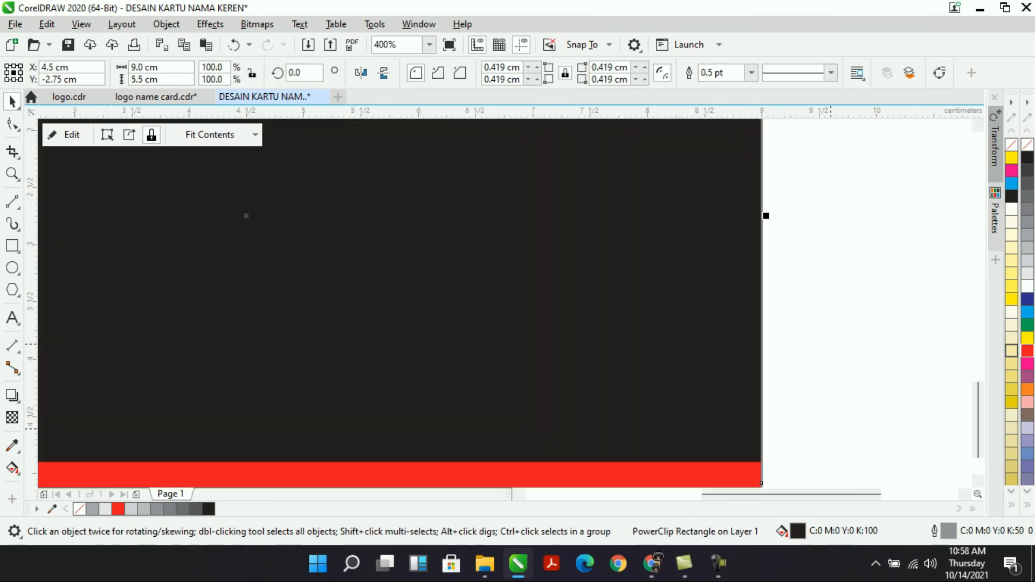
scroll(840, 375, down, 1)
scroll(839, 374, down, 1)
click(860, 235)
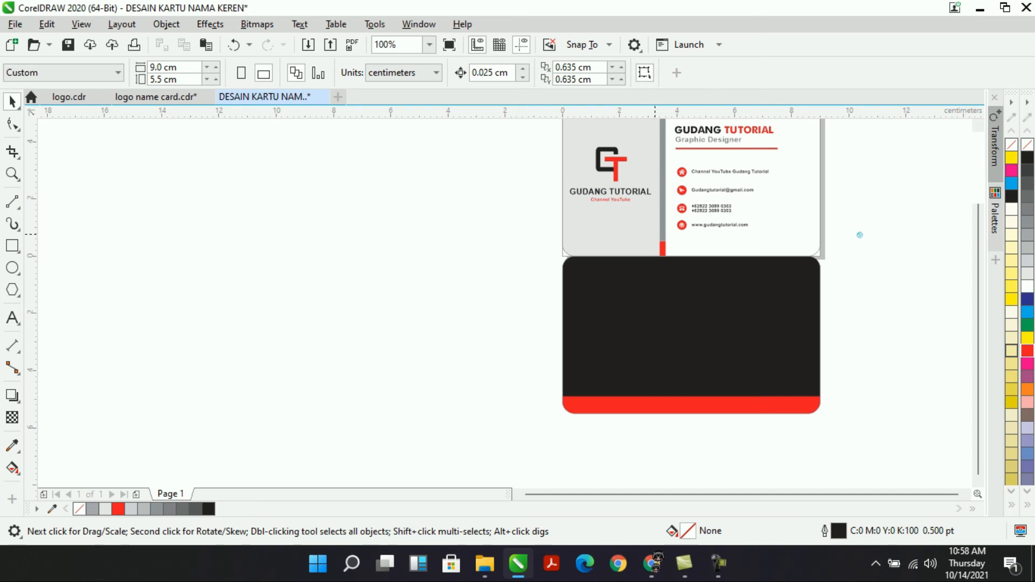
Copy the red accent strip from the card front's contents.
double_click(656, 234)
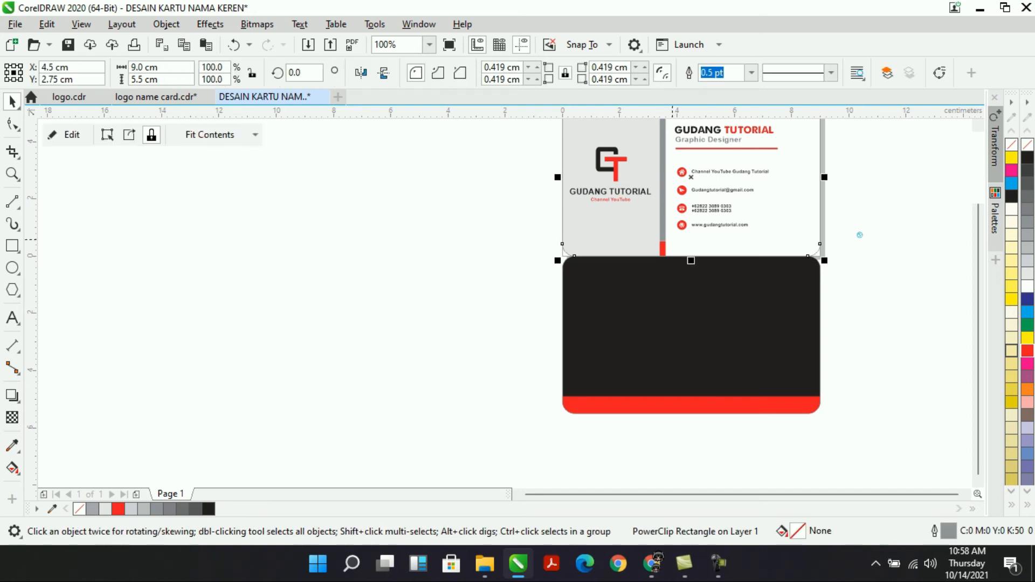
click(663, 248)
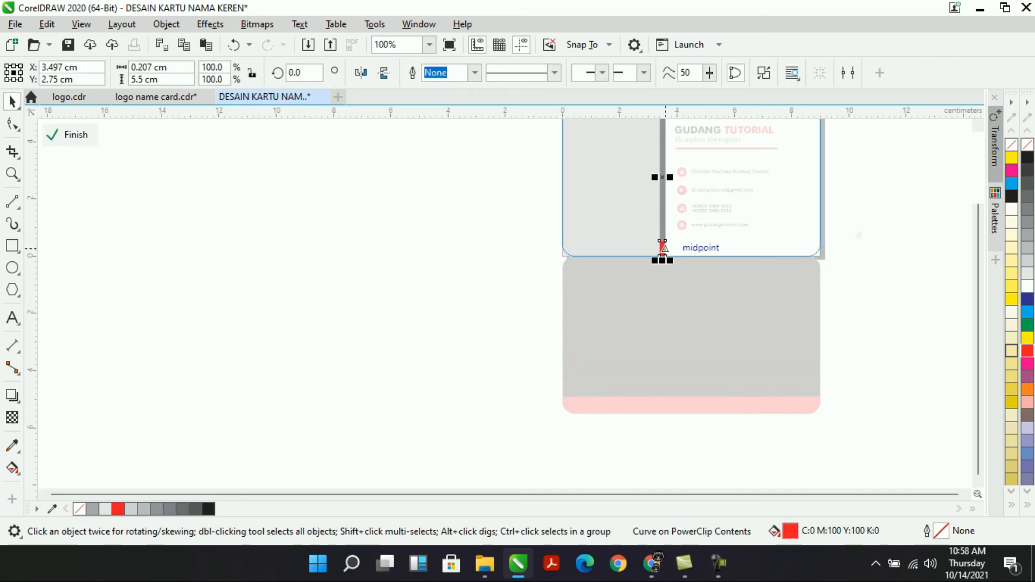
key(Escape)
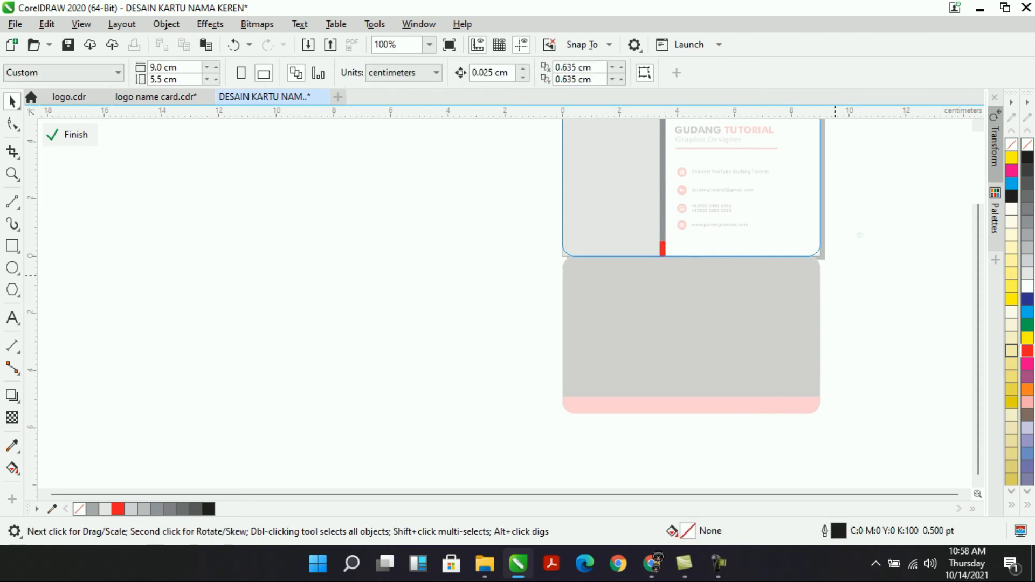
ctrl+click(835, 312)
Paste the strip into the black back, centre it horizontally and widen it to about double.
double_click(775, 309)
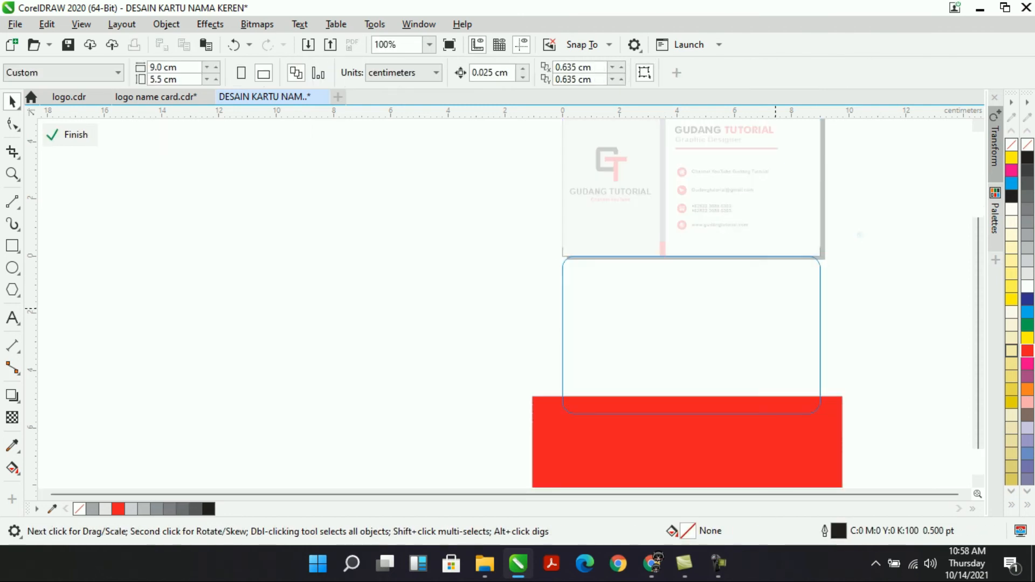
click(662, 248)
shift+click(747, 431)
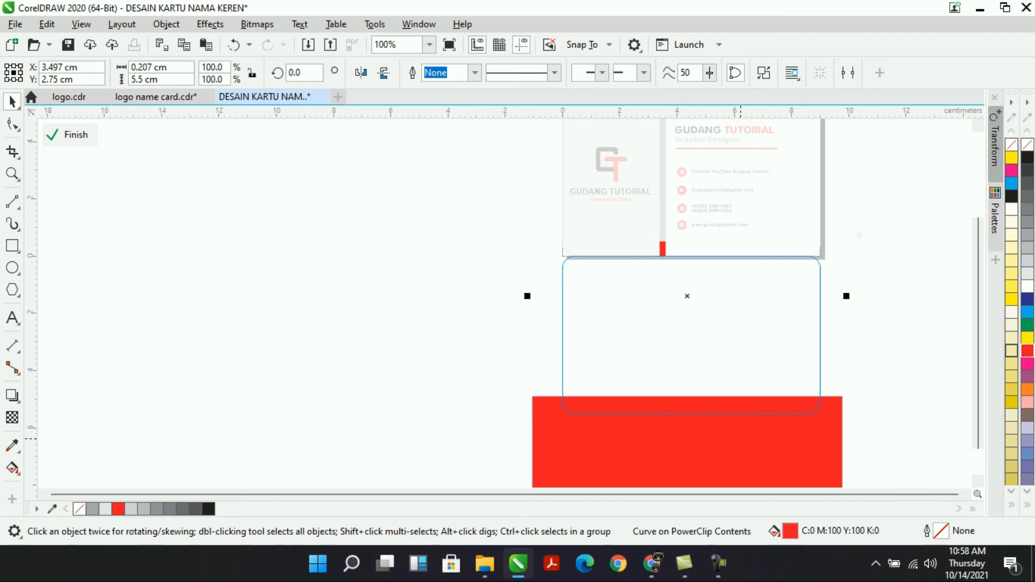
key(c)
key(Escape)
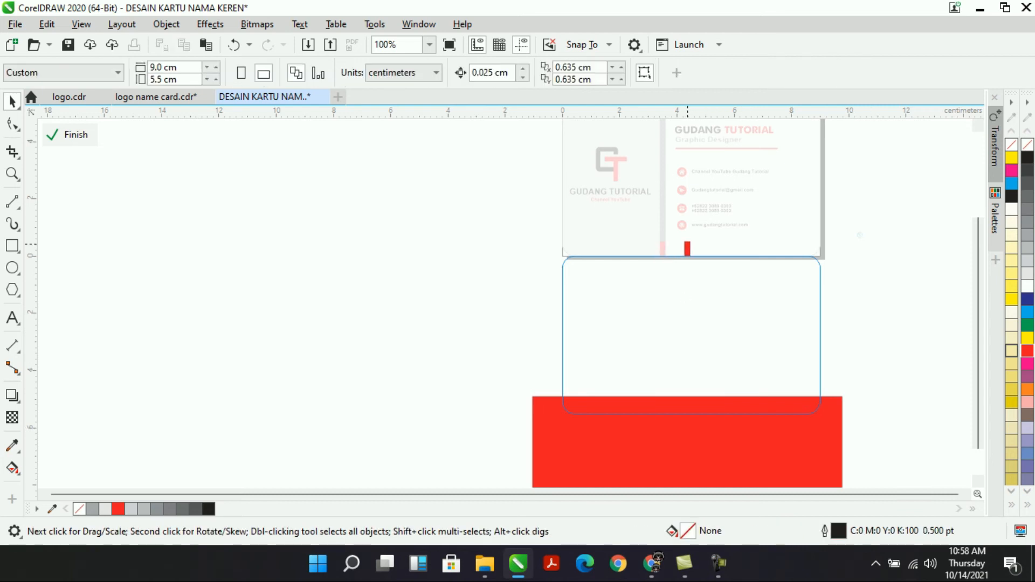
click(687, 252)
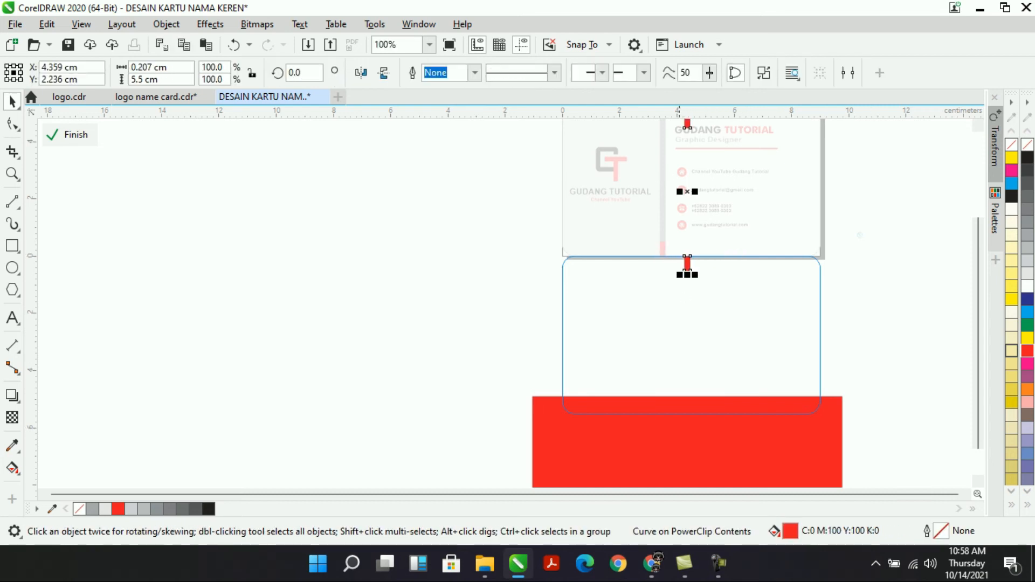
drag(695, 192, 694, 191)
ctrl+click(906, 267)
click(906, 267)
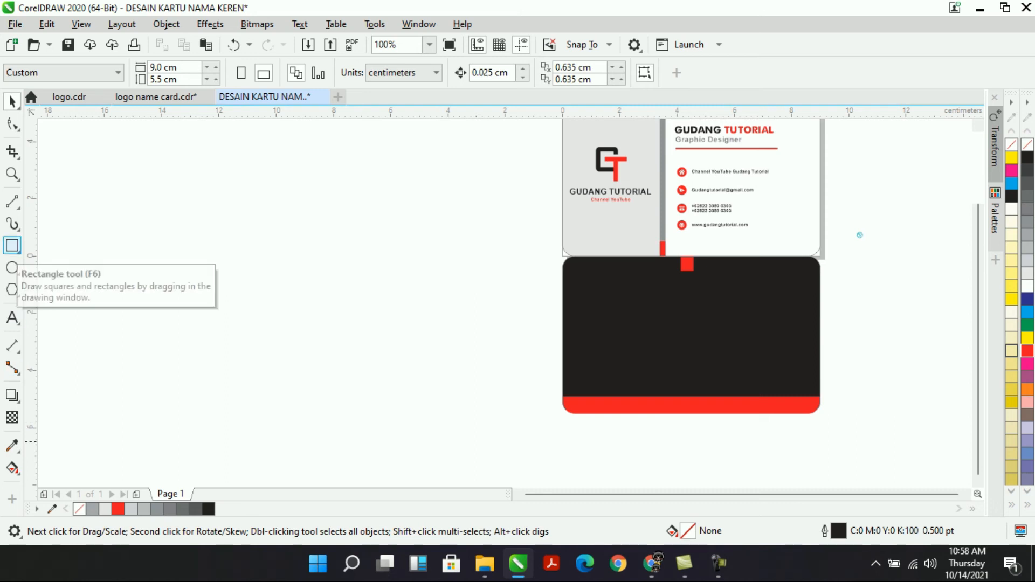
click(12, 245)
Draw an outline-free yellow rectangle at 50% transparency at the card back's bottom centre.
drag(640, 414, 748, 381)
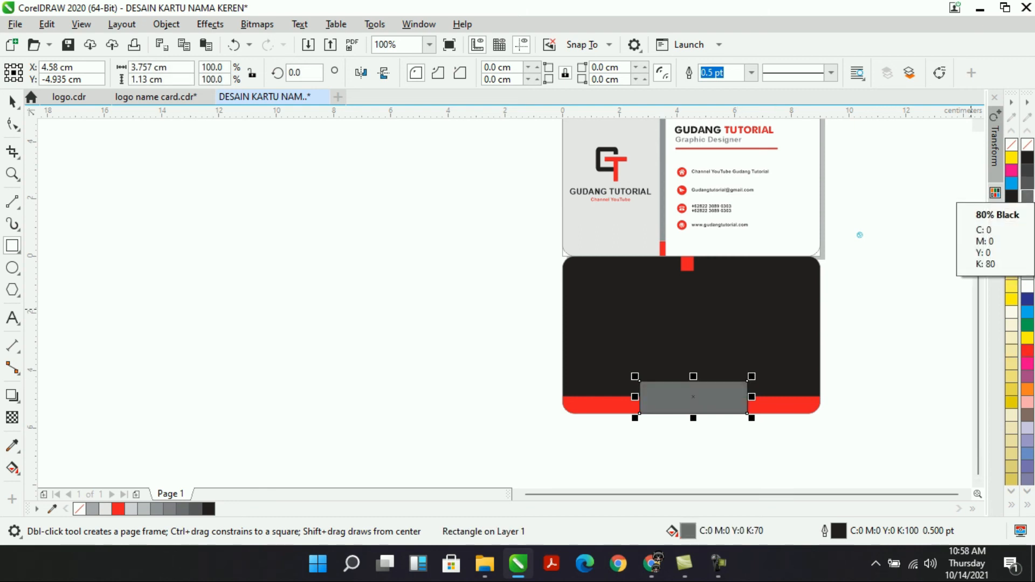
click(1028, 158)
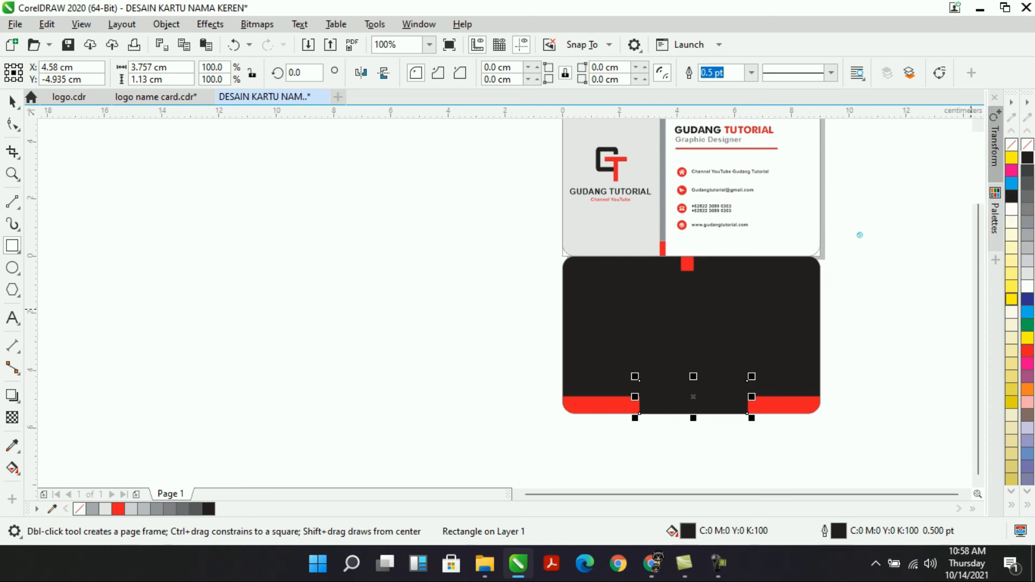
click(1011, 300)
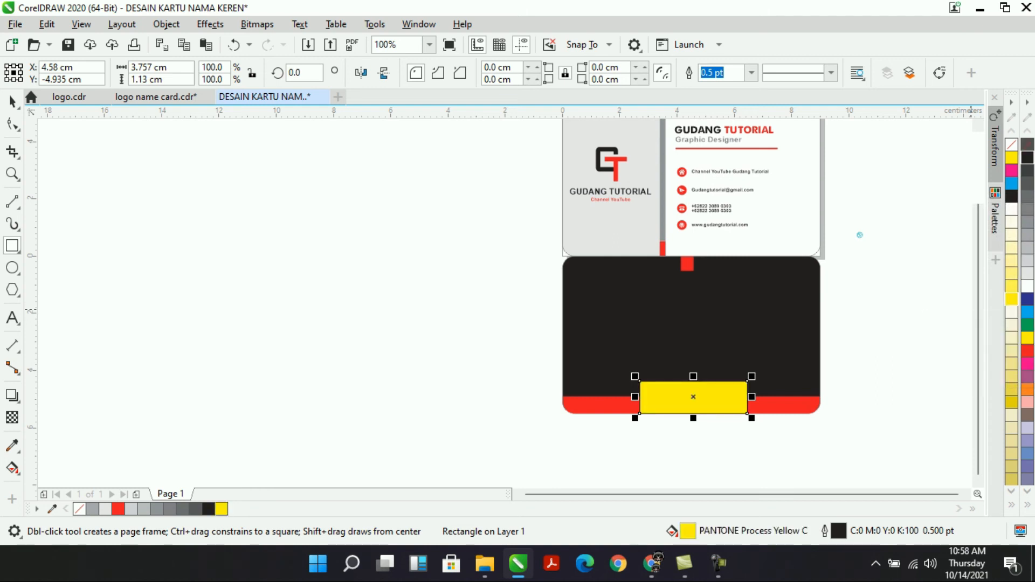
right_click(1028, 145)
click(12, 418)
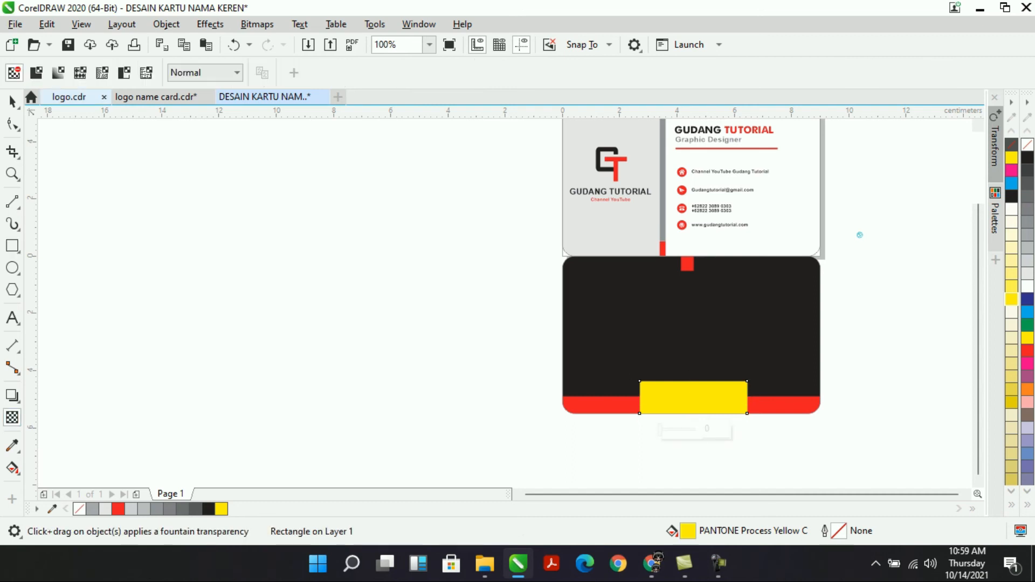
click(36, 72)
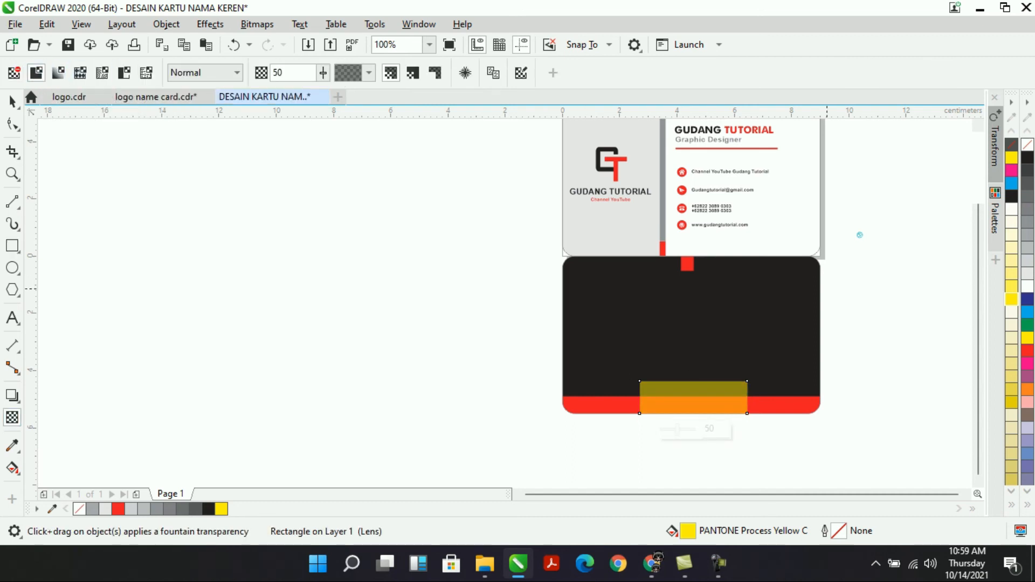
key(space)
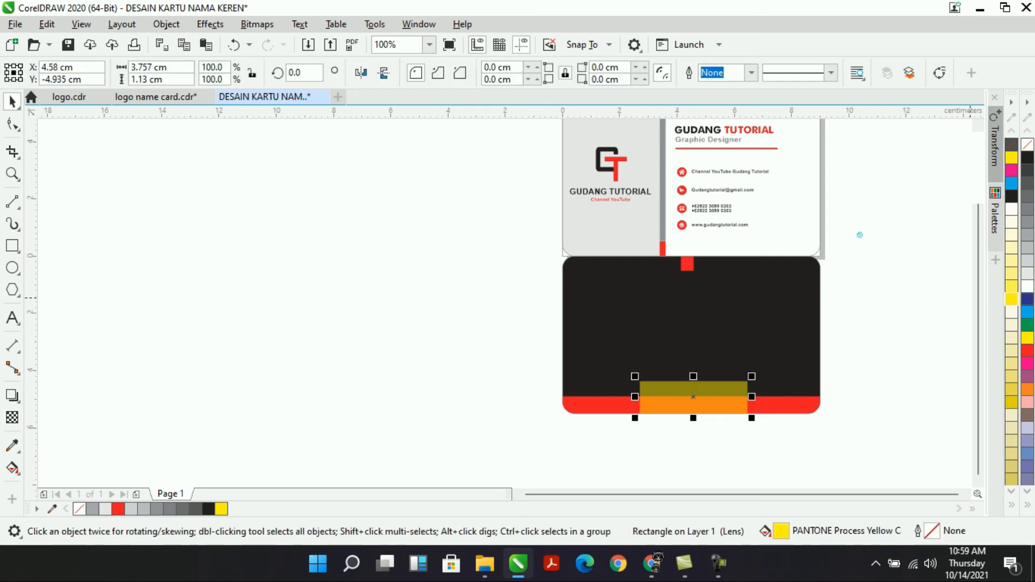
Make the translucent rectangle black and fill the card back with dark grey.
click(1028, 157)
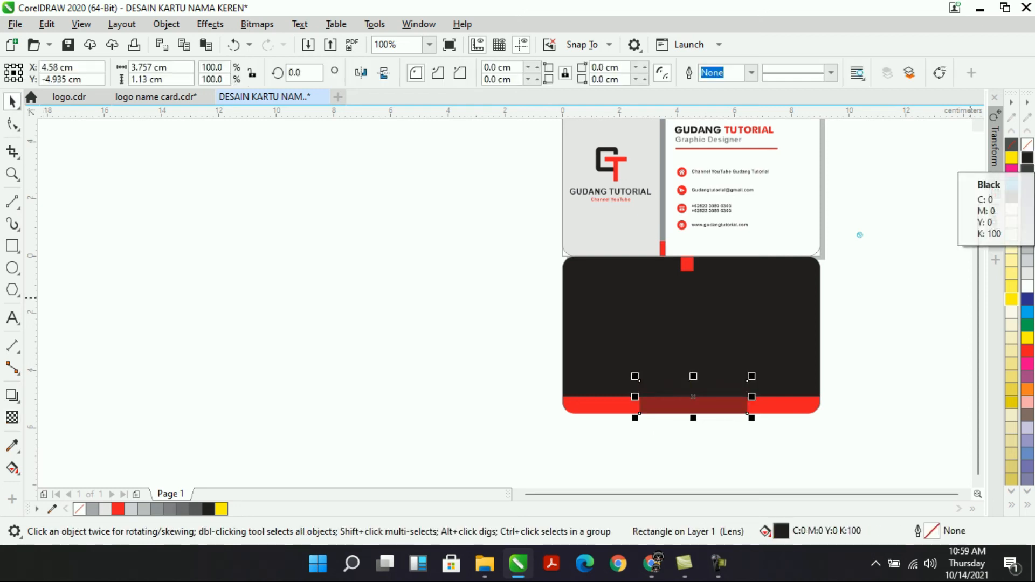
click(755, 323)
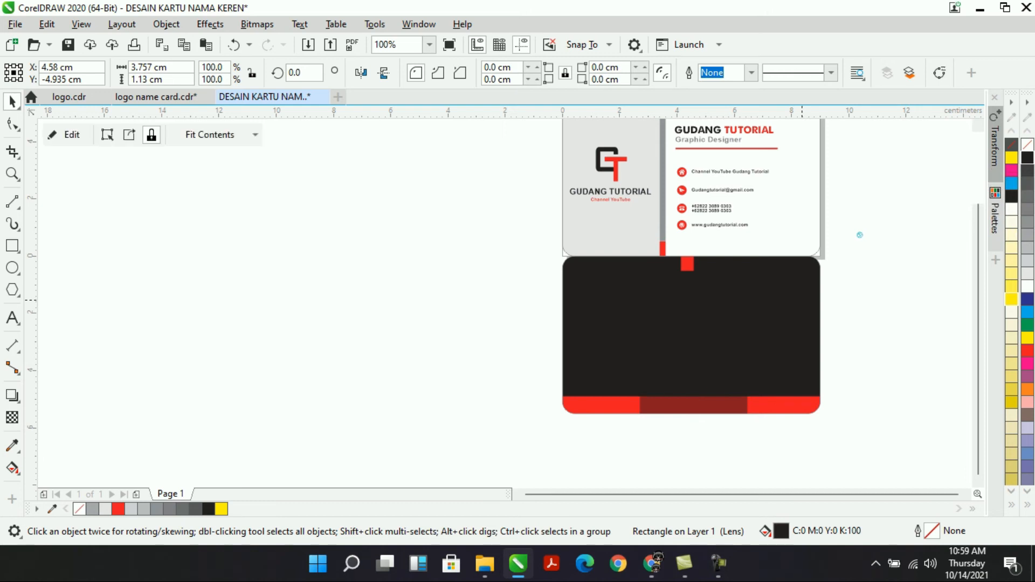
click(1028, 183)
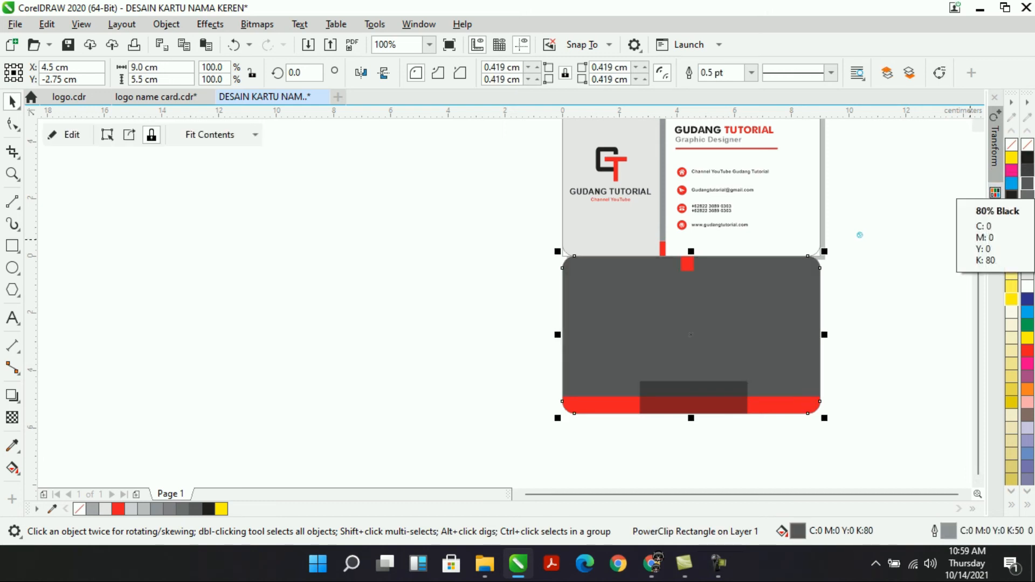
click(1027, 183)
key(Escape)
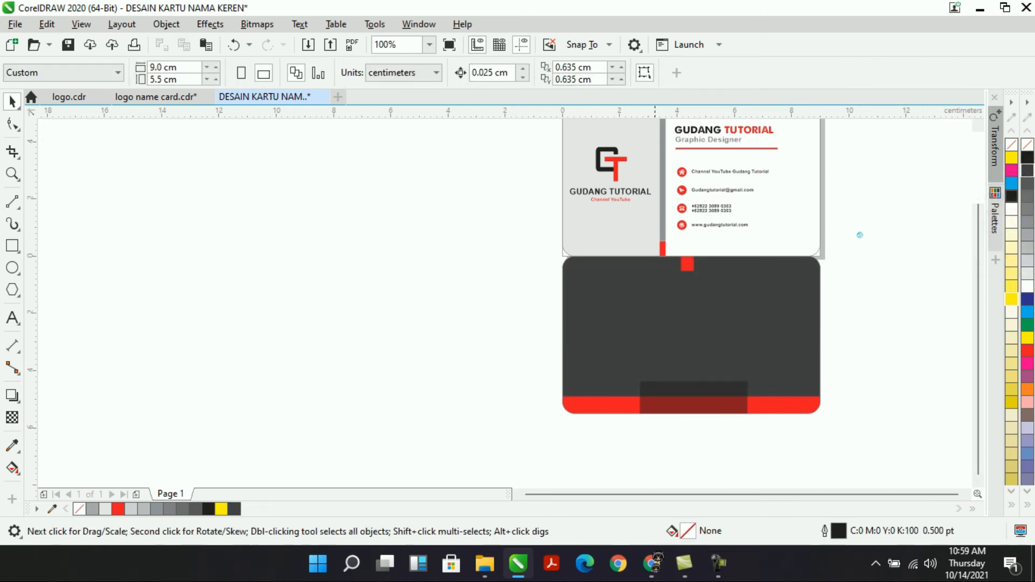
Stretch the translucent black rectangle wider over the red band.
click(710, 402)
drag(752, 397, 769, 397)
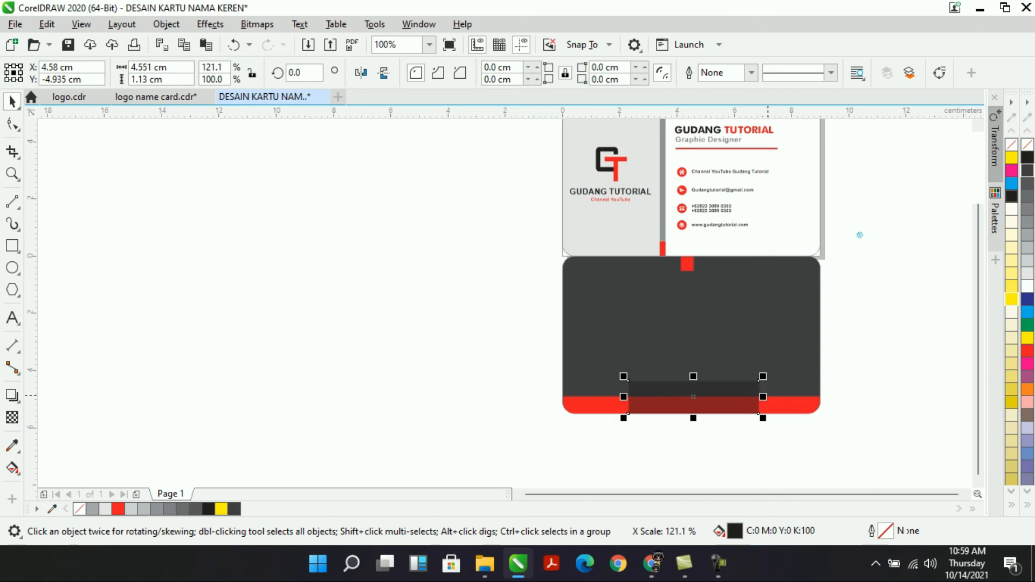
key(Escape)
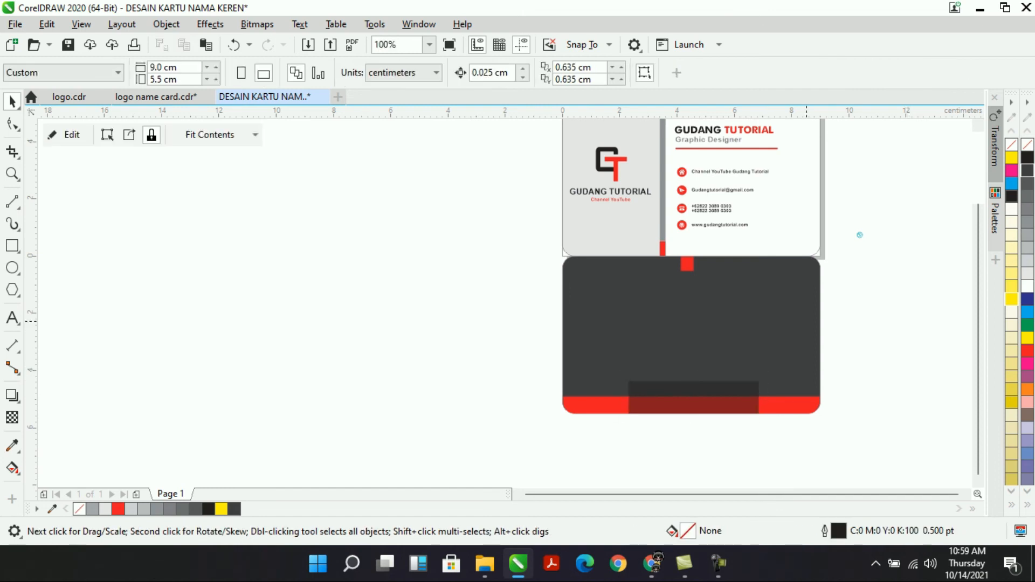
click(806, 321)
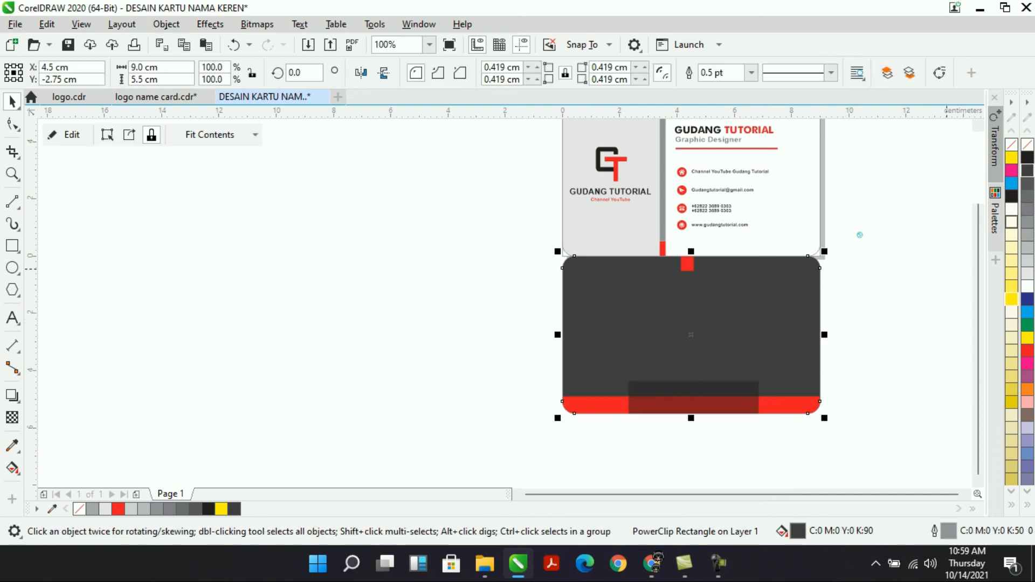
mouse_move(1028, 171)
click(746, 398)
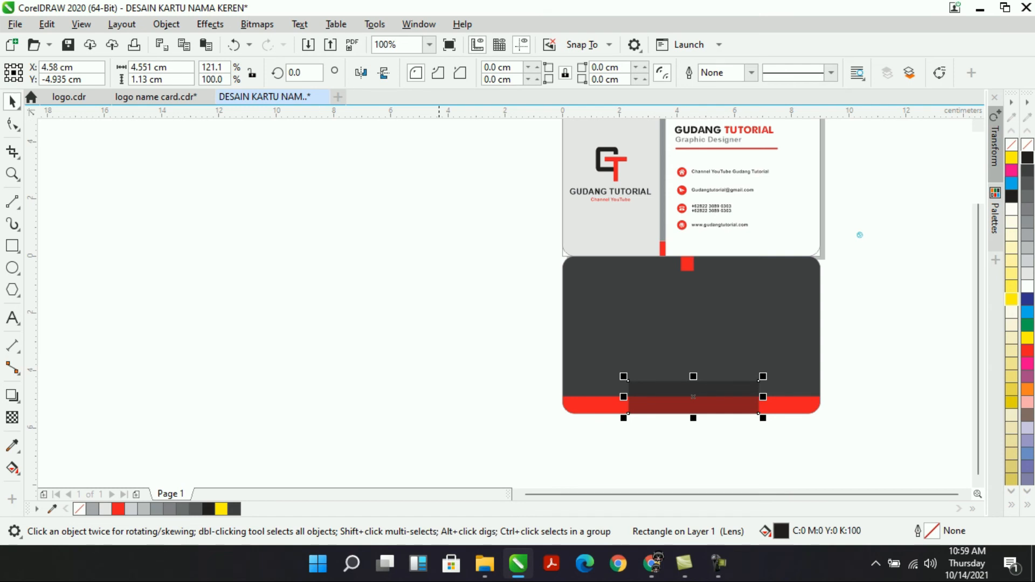
Adjust the black rectangle's transparency on the property bar until it reads 30.
click(12, 418)
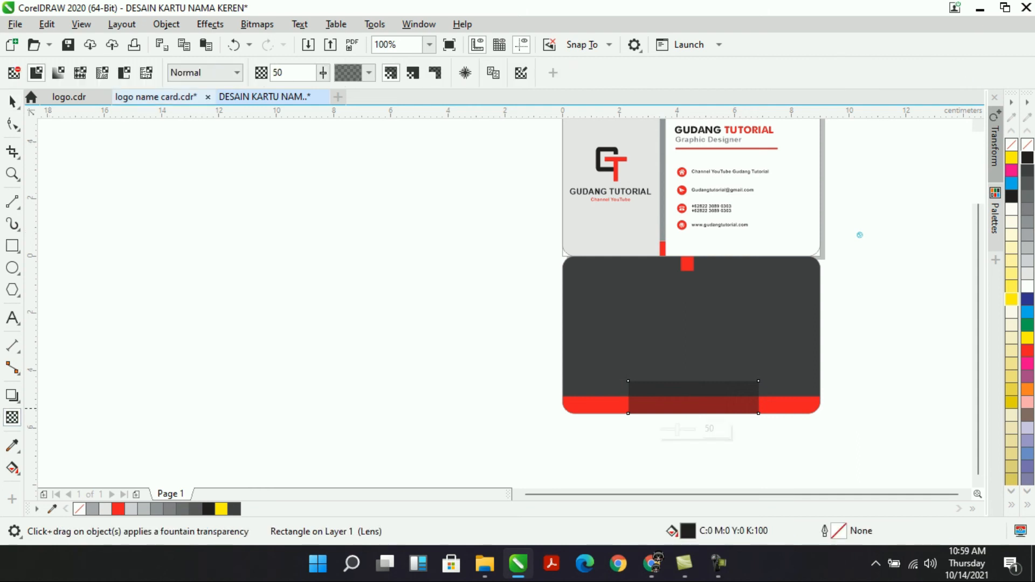
drag(322, 92, 307, 91)
click(322, 73)
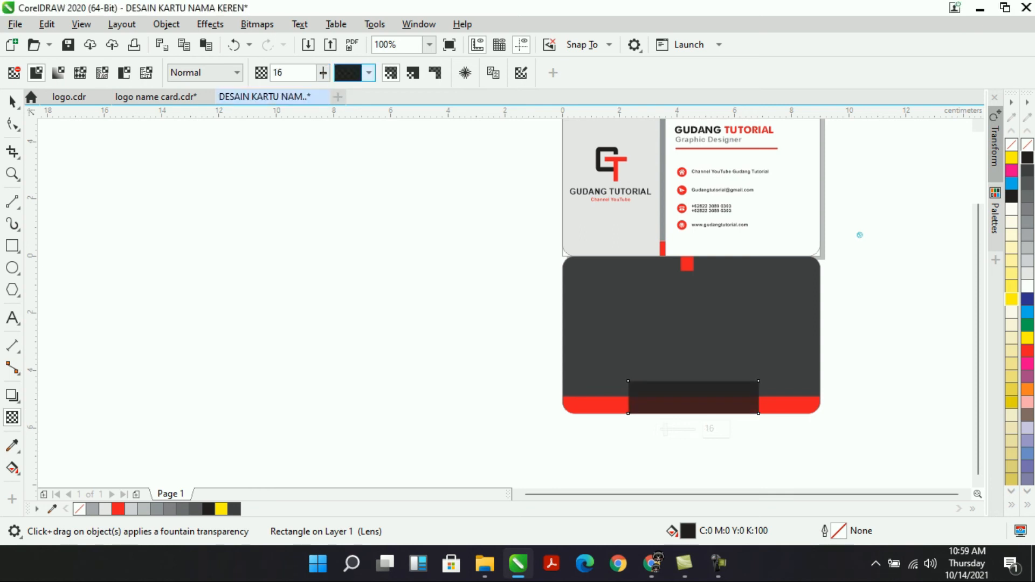
click(323, 73)
drag(325, 92, 351, 92)
click(323, 73)
click(323, 73)
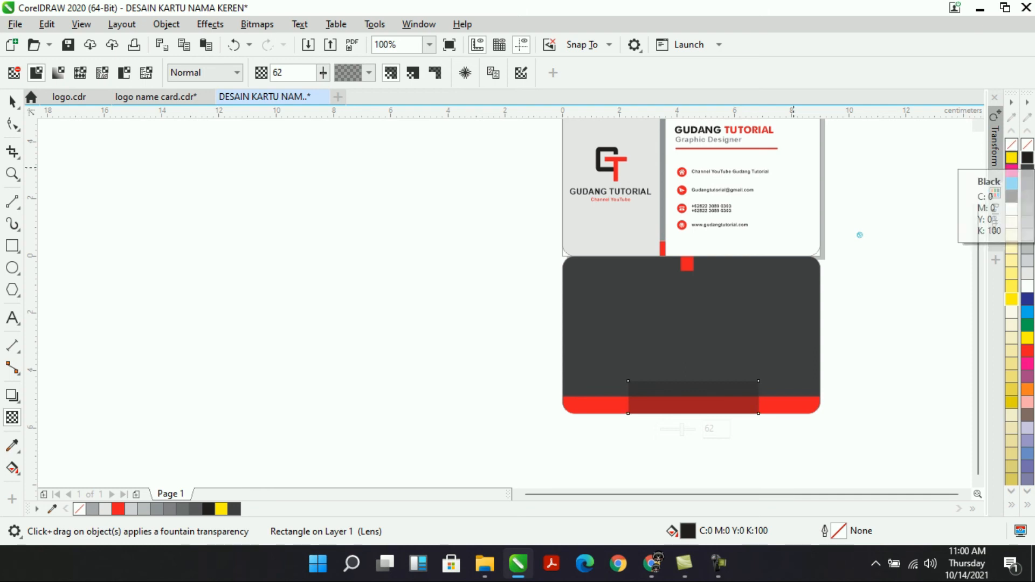
drag(322, 73, 283, 92)
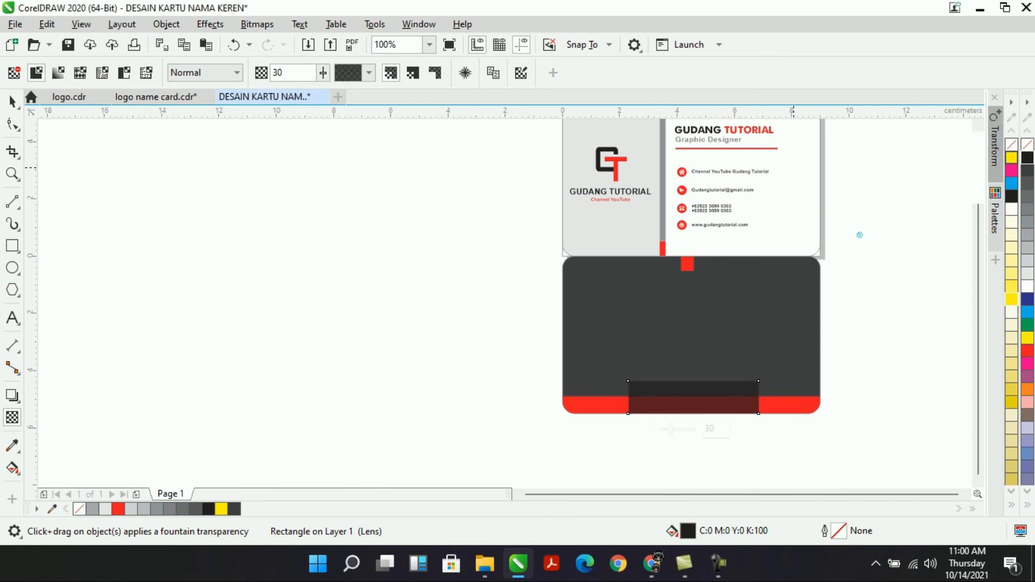
click(12, 101)
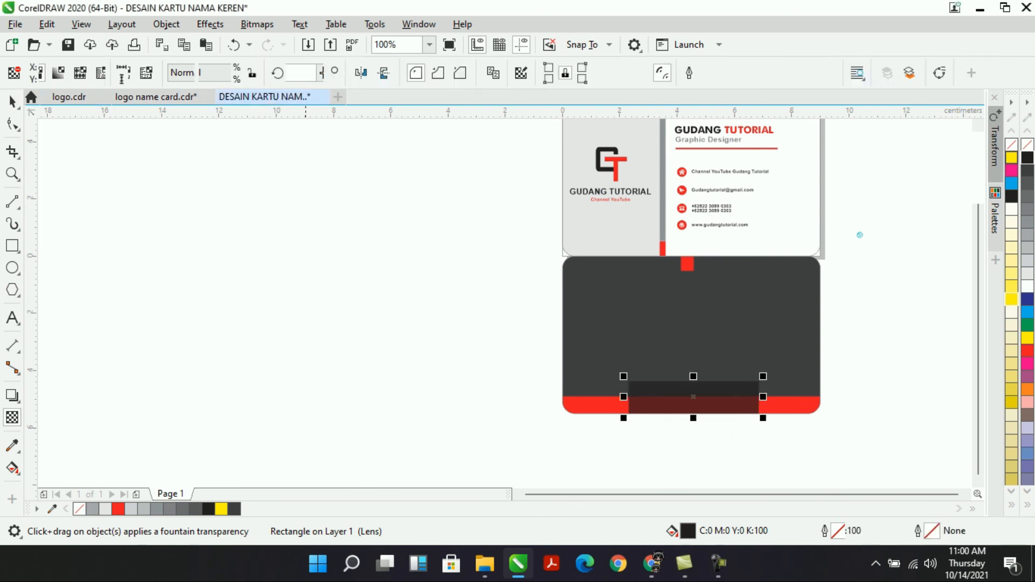
Fill the card back with pure black.
key(Escape)
click(779, 304)
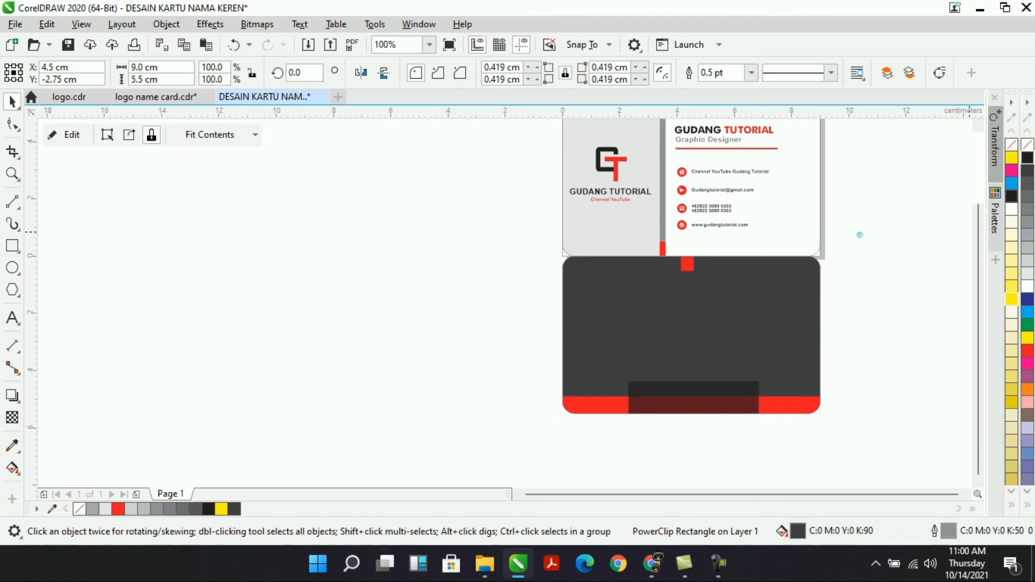
click(1027, 158)
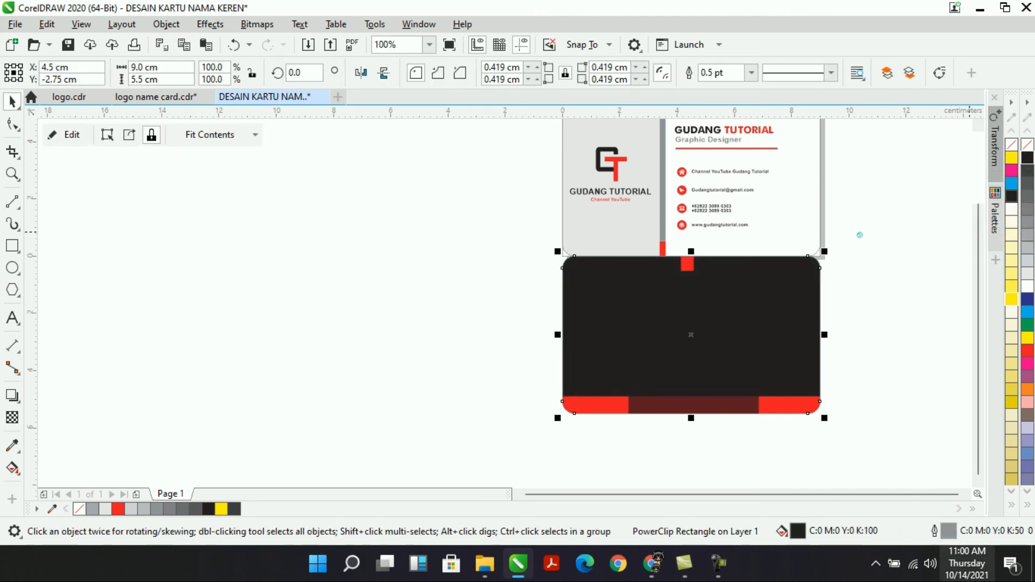
key(Escape)
Make the bottom strip black and raise its top edge to 1.395 cm tall above the red band.
click(693, 404)
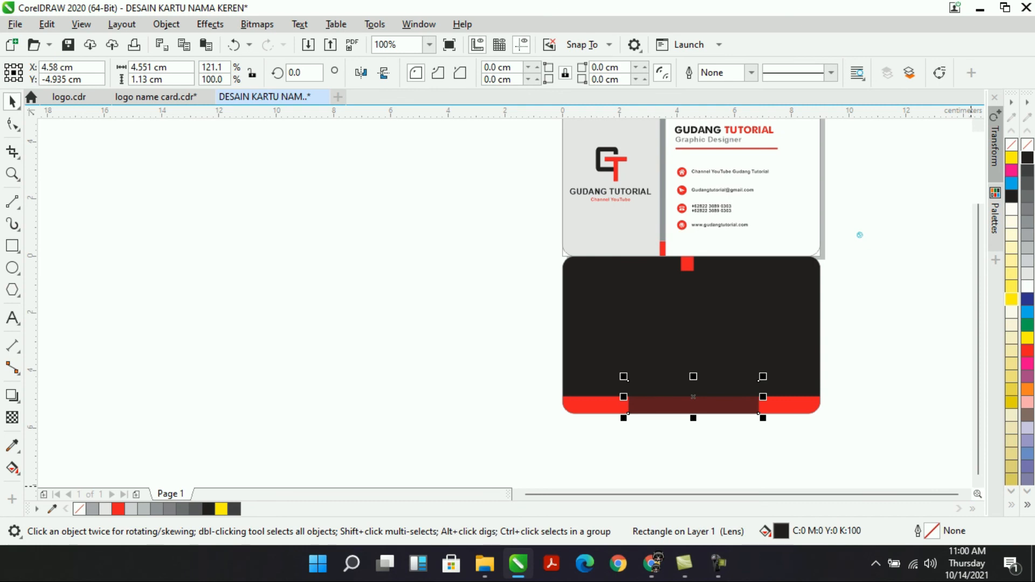
click(1011, 505)
click(1013, 298)
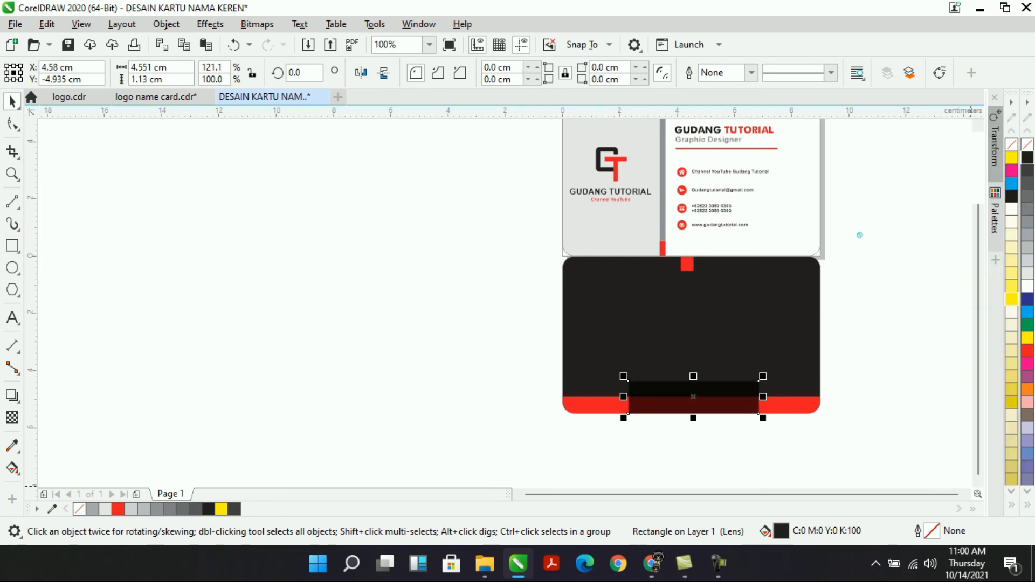
key(Escape)
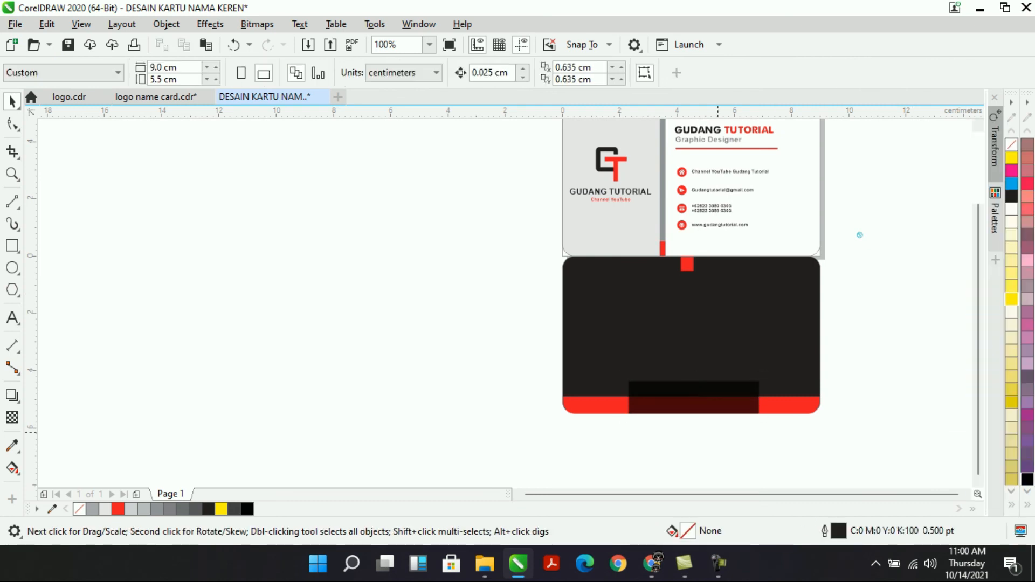
click(694, 388)
drag(694, 379, 694, 374)
key(Escape)
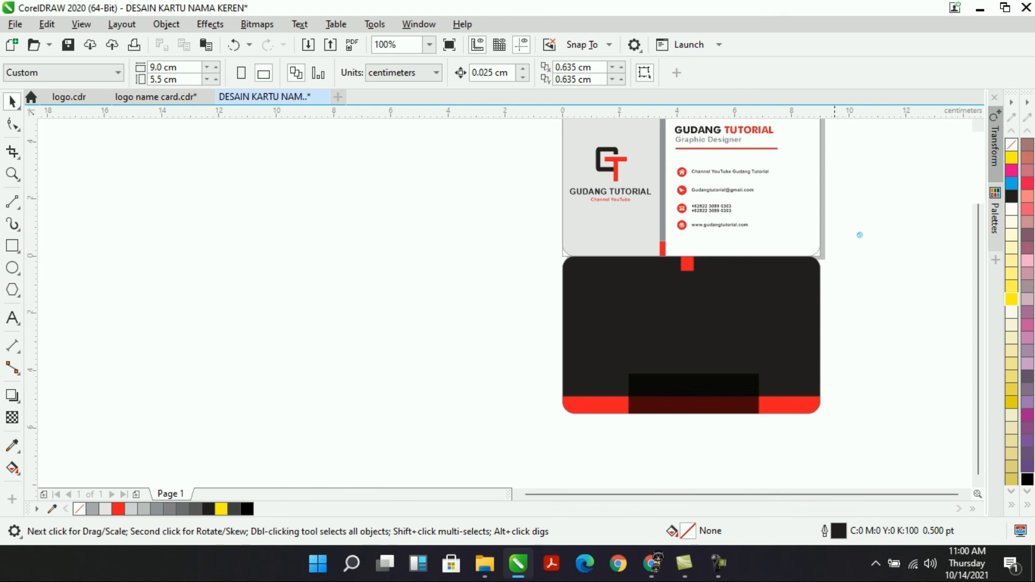
drag(716, 226, 678, 385)
drag(860, 235, 642, 386)
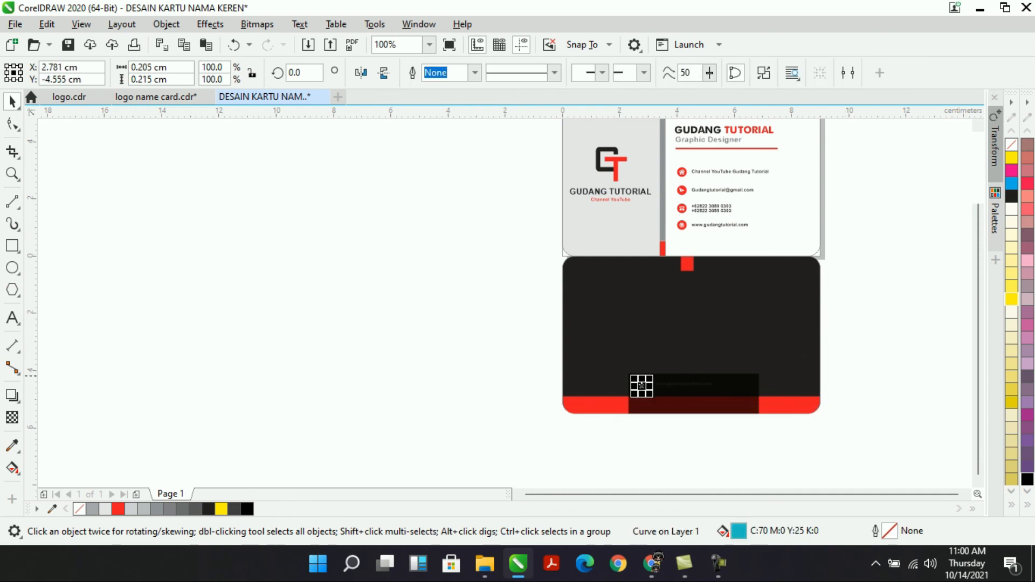
mouse_move(901, 458)
mouse_down()
mouse_move(649, 360)
mouse_move(561, 360)
mouse_up()
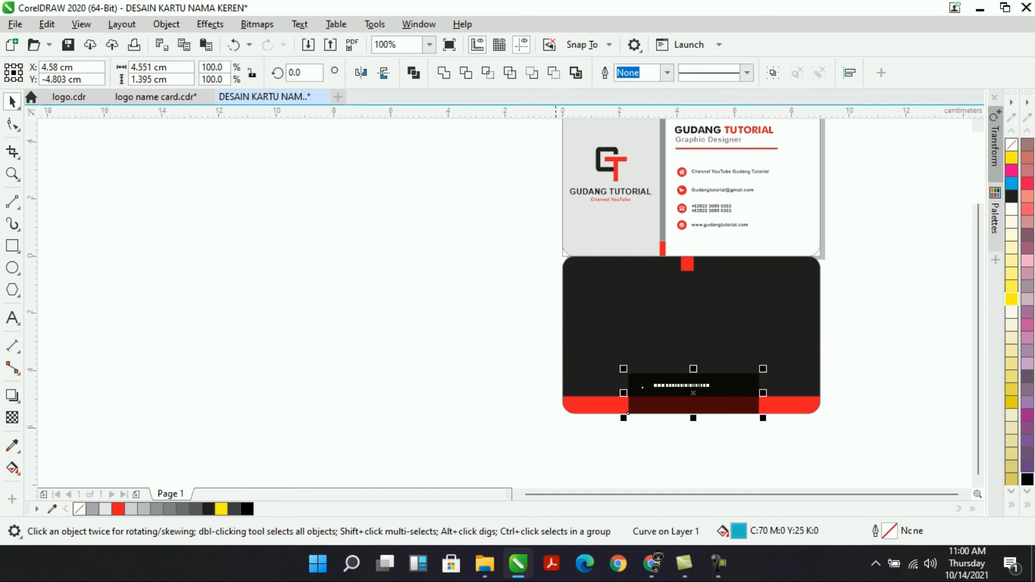
click(429, 44)
click(383, 72)
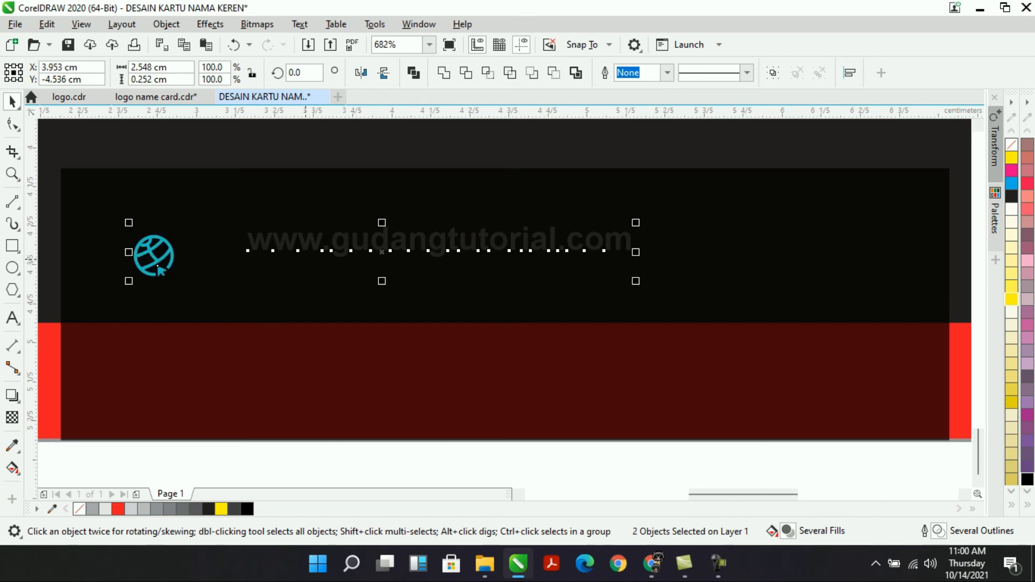
Align the web-address text beside the globe icon and enlarge it.
key(e)
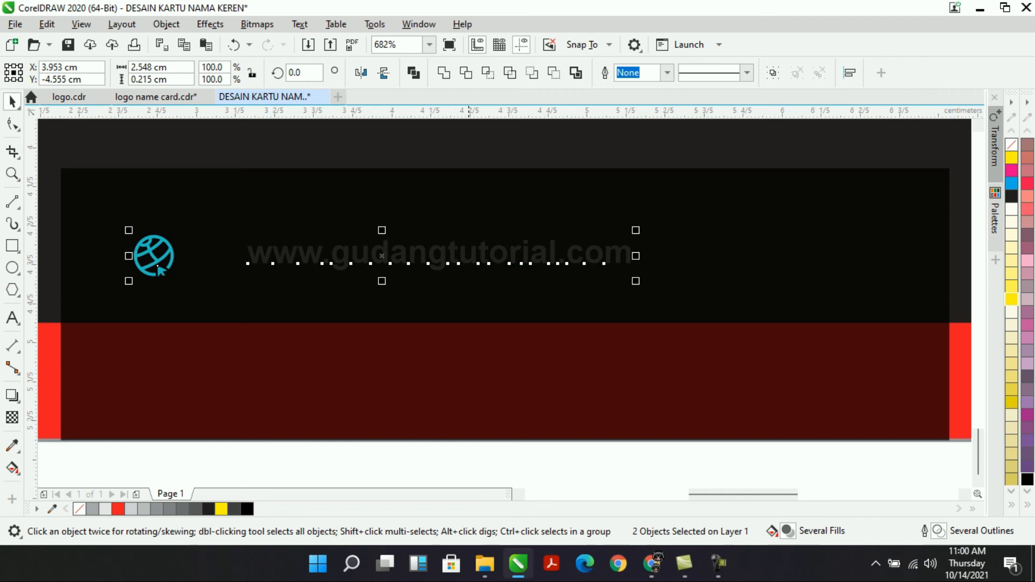
click(524, 323)
click(448, 263)
drag(439, 256, 387, 256)
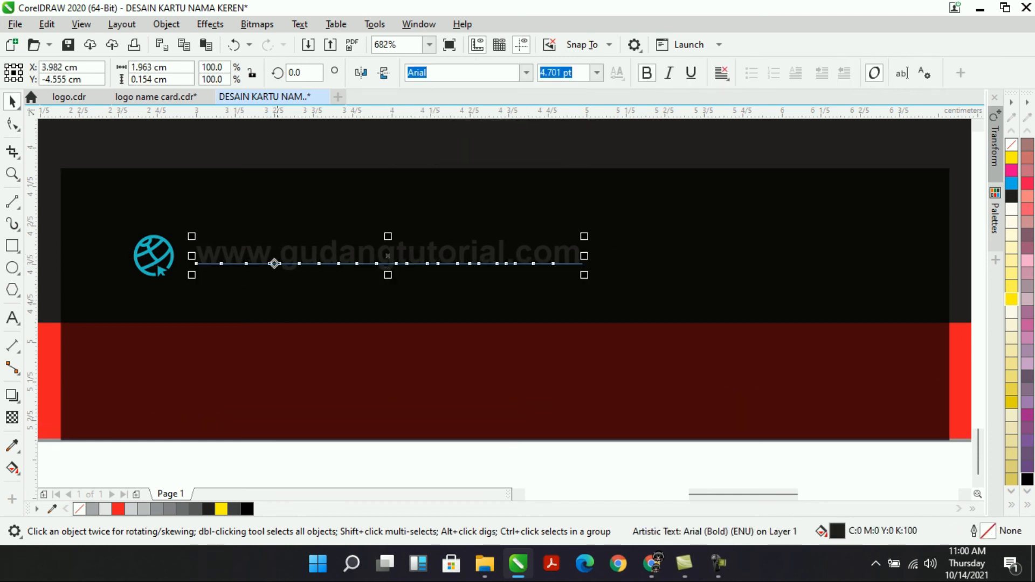
click(597, 275)
click(539, 255)
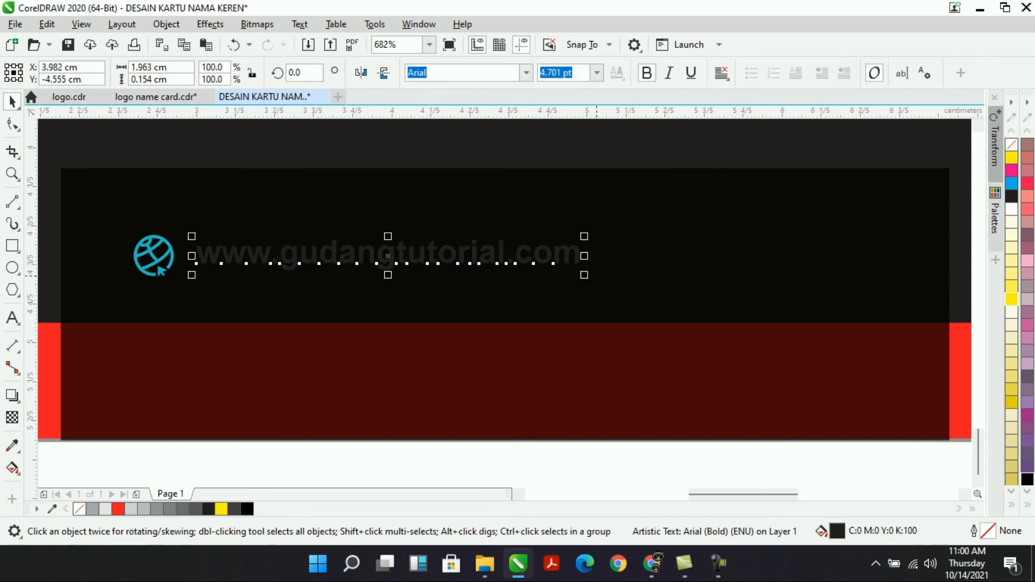
drag(584, 275, 722, 289)
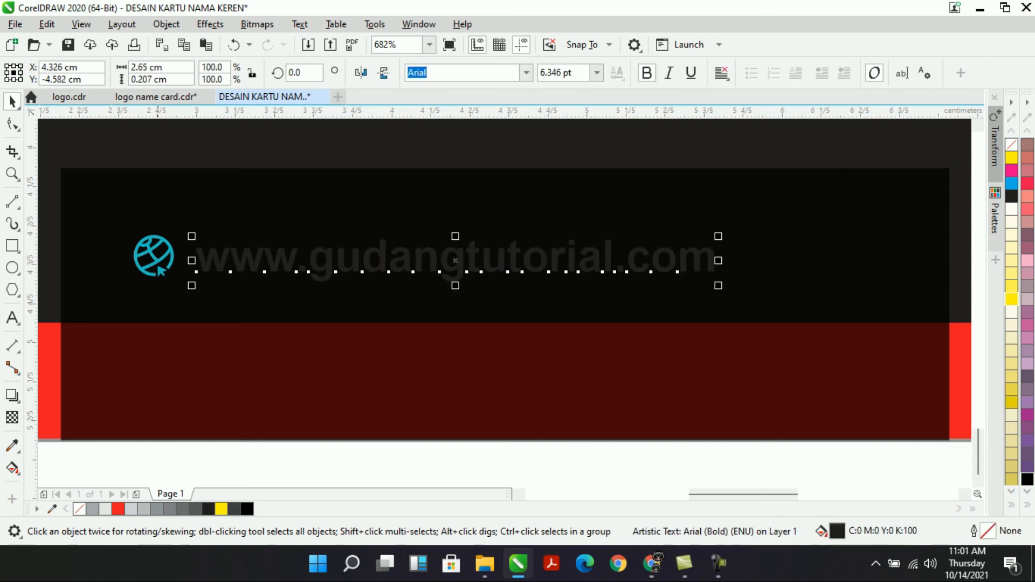
Colour the globe icon and web address red, group them, and add the strip to the selection.
shift+click(158, 264)
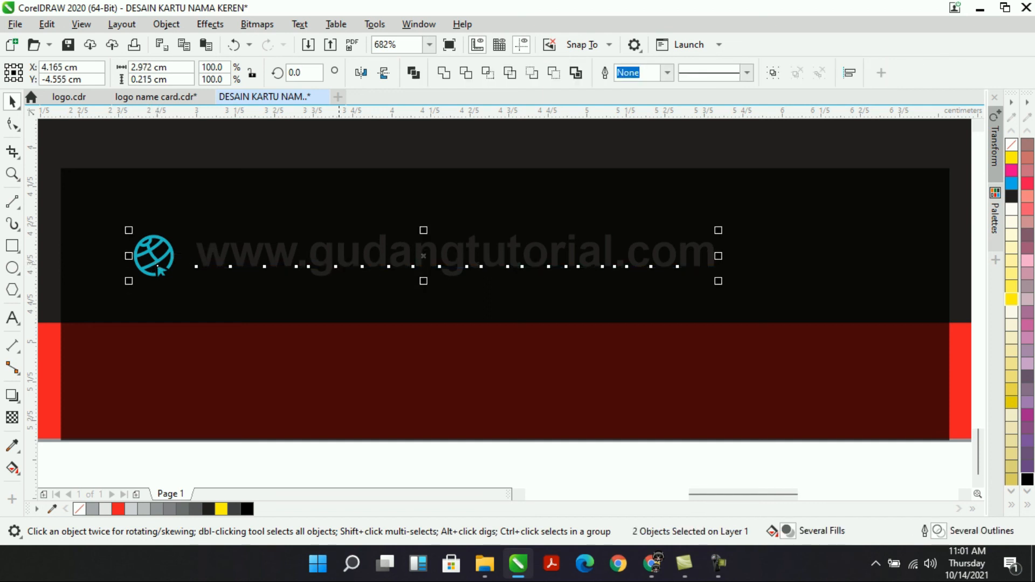
click(216, 290)
click(214, 257)
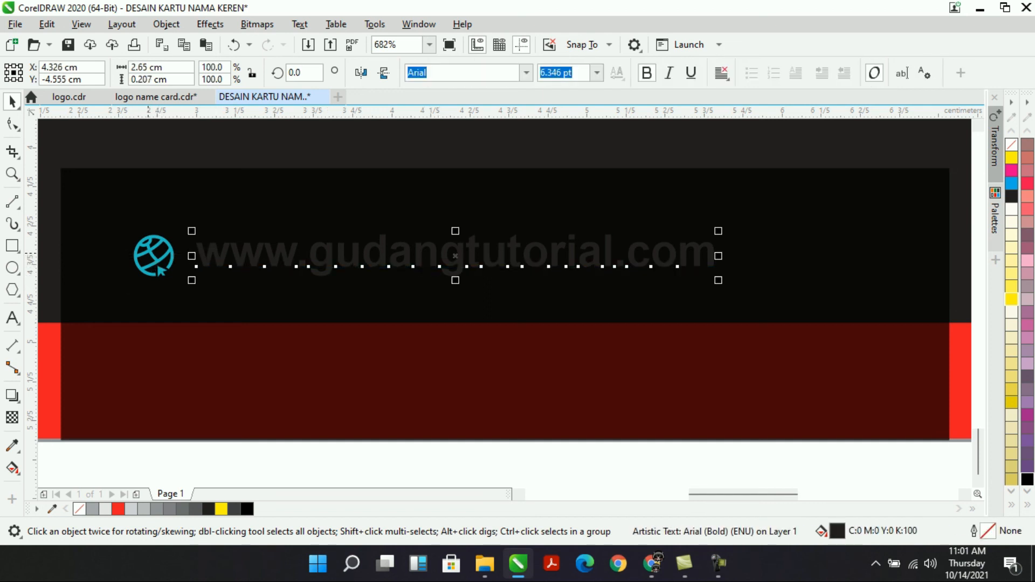
click(160, 270)
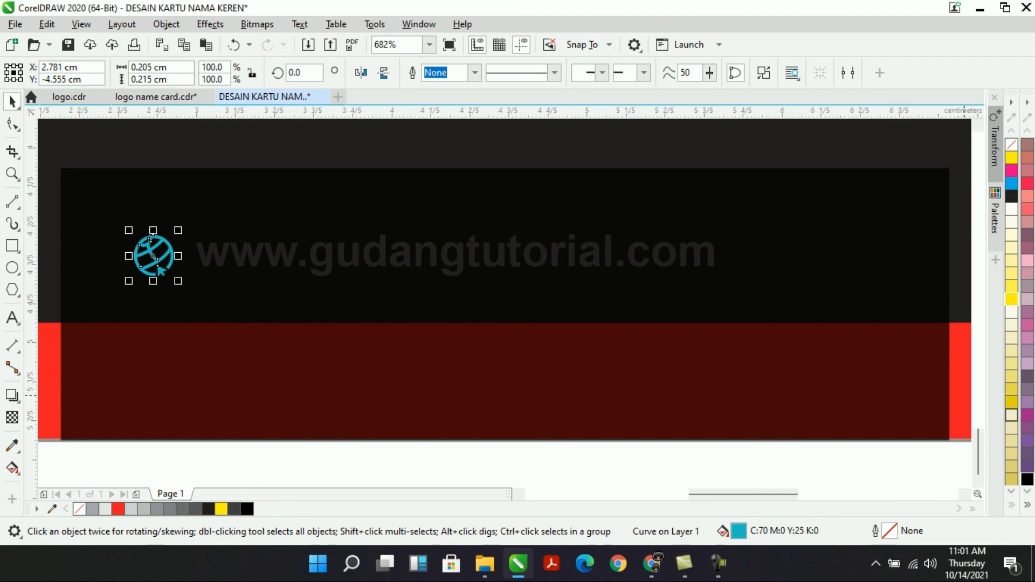
click(1027, 506)
click(974, 337)
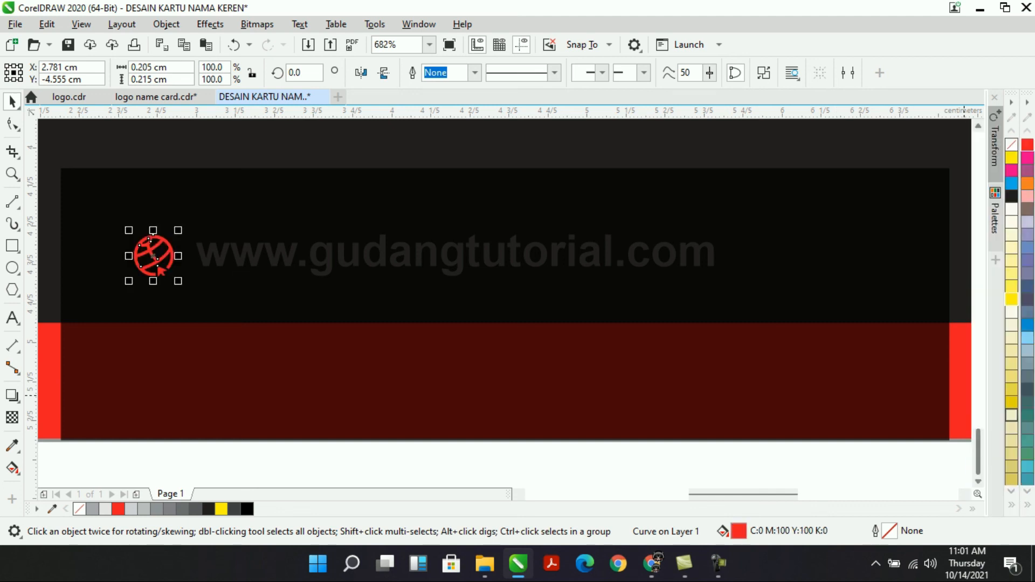
key(Tab)
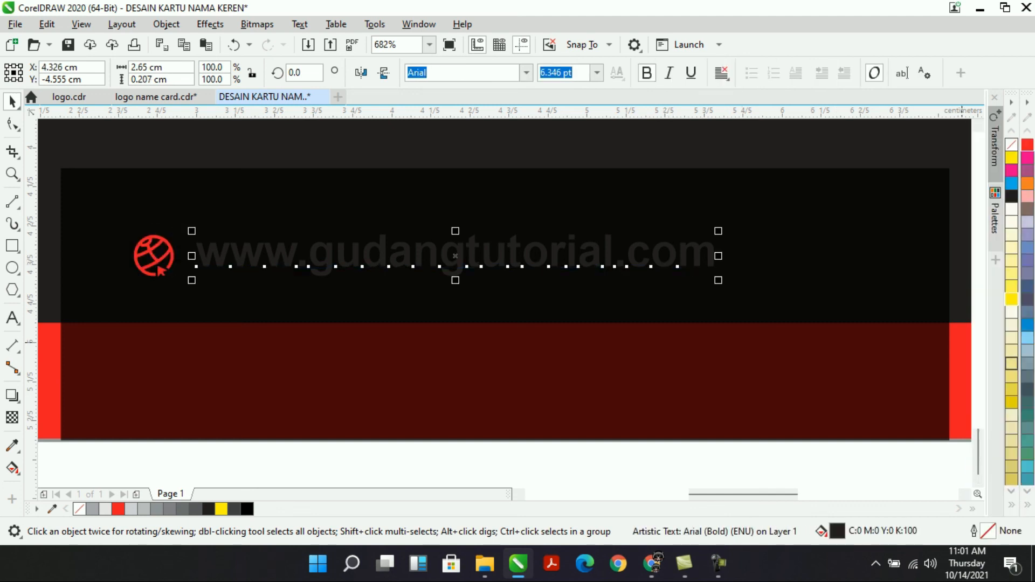
key(ctrl+r)
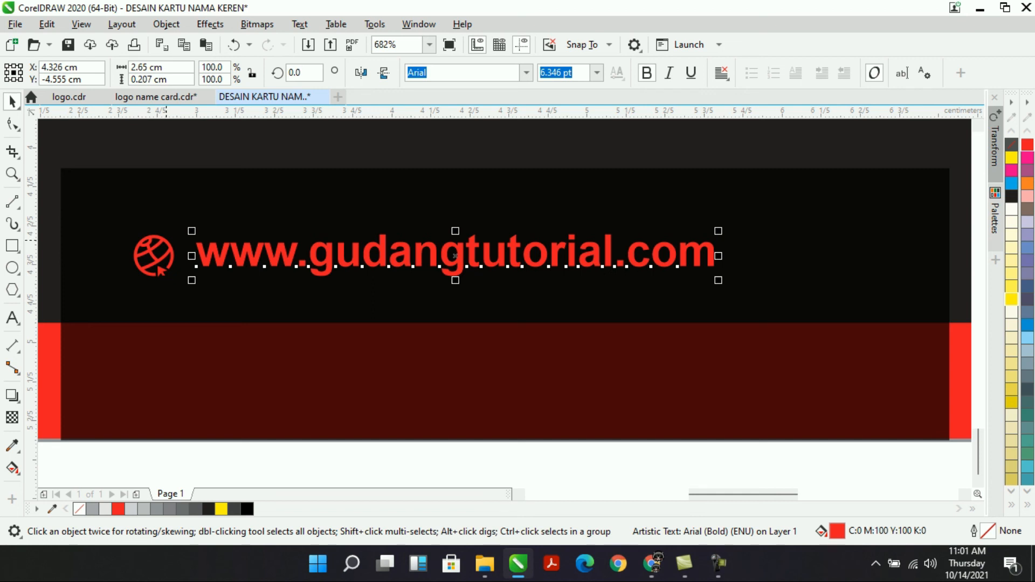
shift+click(160, 271)
key(ctrl+g)
shift+click(252, 211)
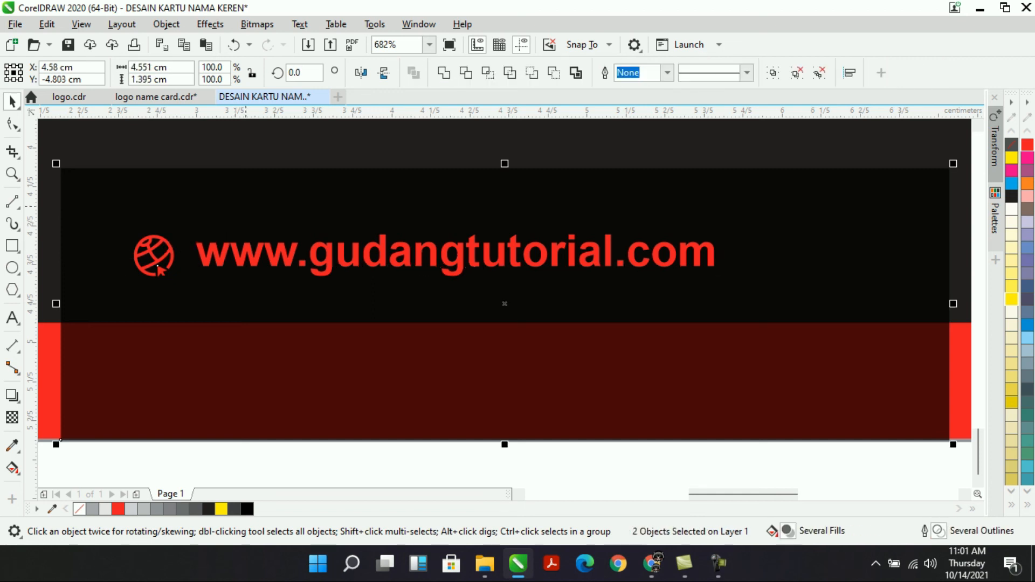
Centre the web-address group horizontally on the strip and fit the whole card in view.
key(c)
scroll(625, 327, up, 2)
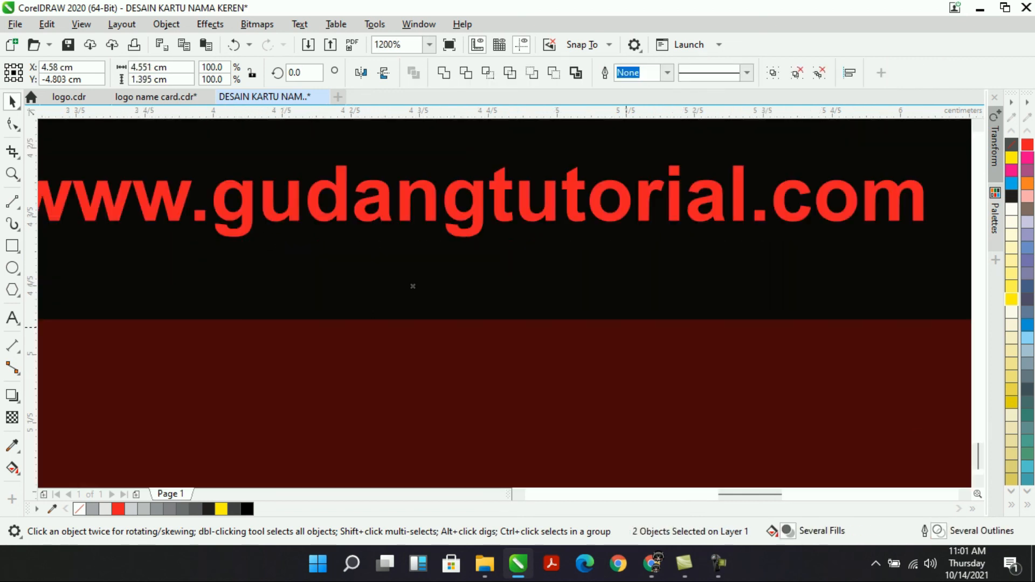
click(429, 45)
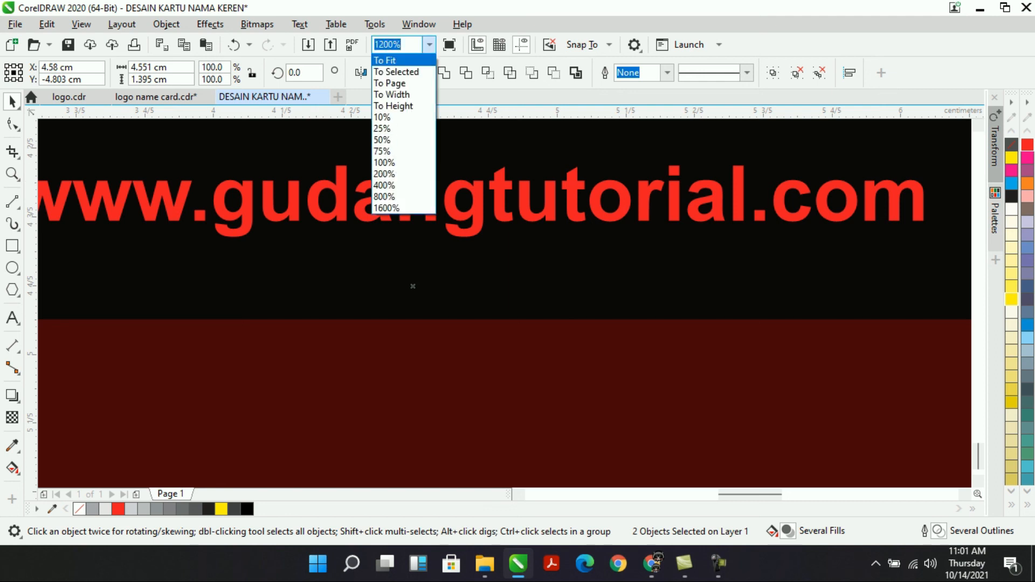
key(Return)
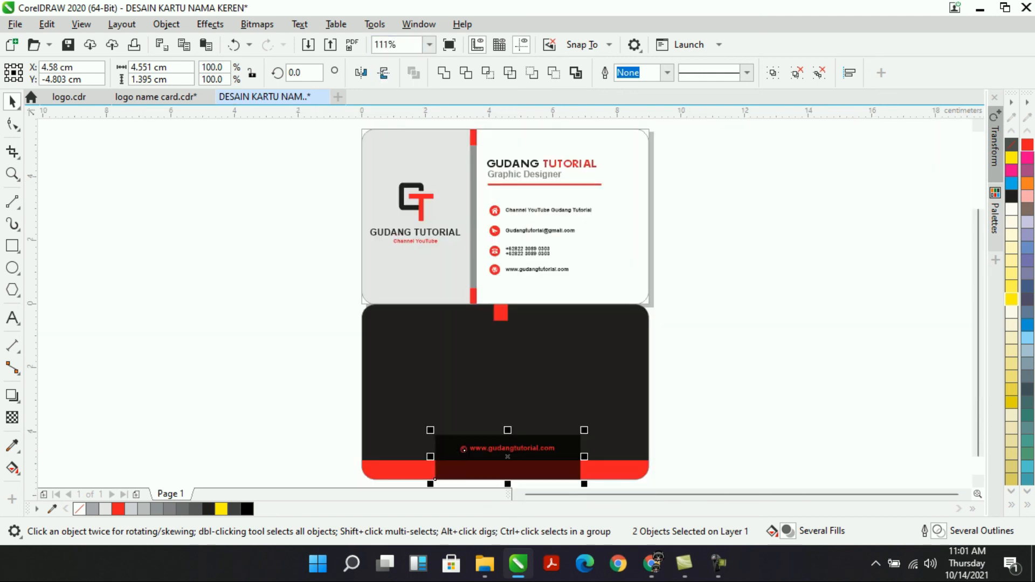
key(Escape)
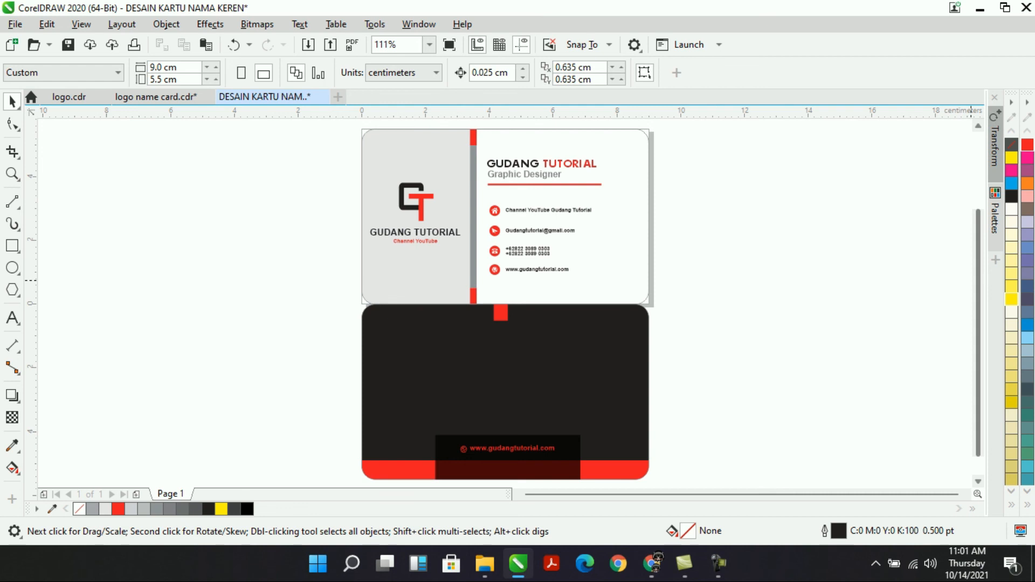
scroll(507, 299, down, 2)
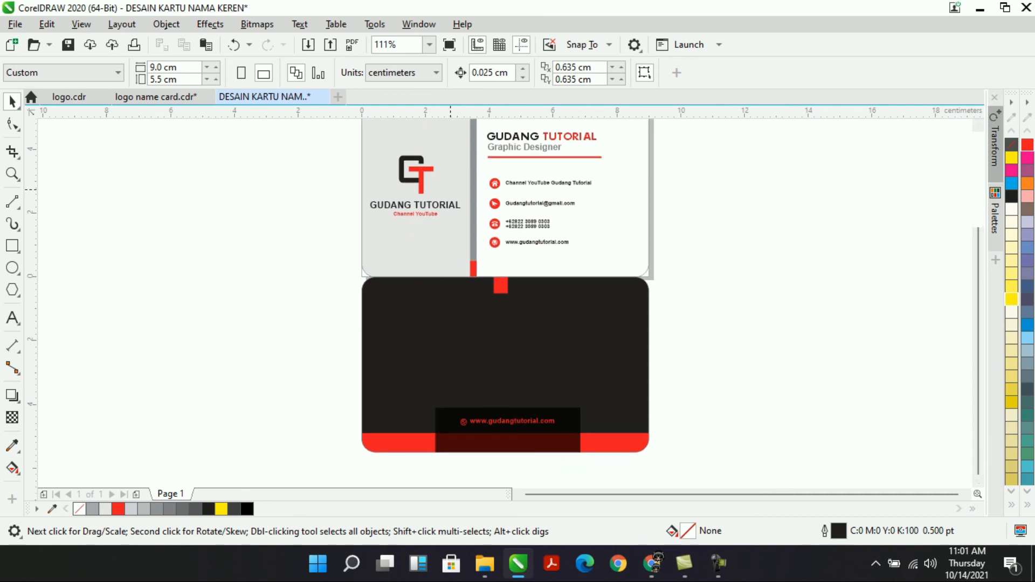
Copy the front logo block onto the black back card, group it, and centre it horizontally.
drag(473, 137, 314, 232)
drag(419, 182, 506, 339)
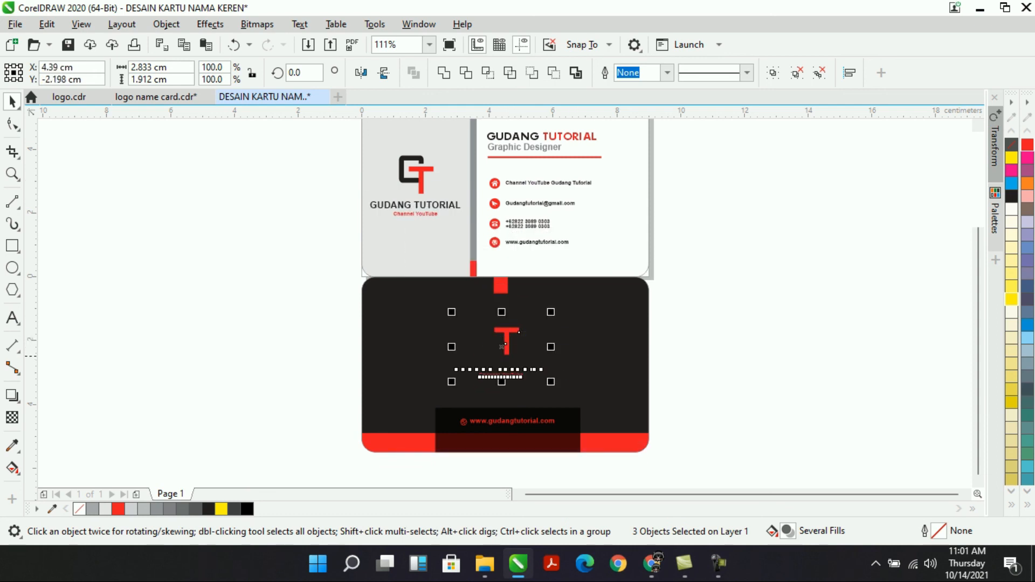
key(ctrl+g)
shift+click(608, 335)
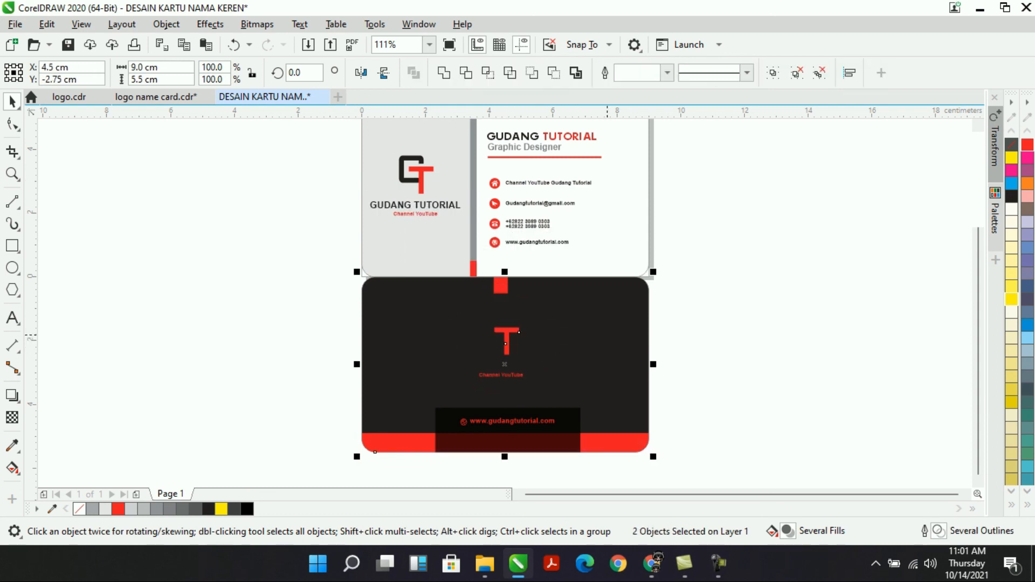
key(c)
scroll(507, 352, down, 3)
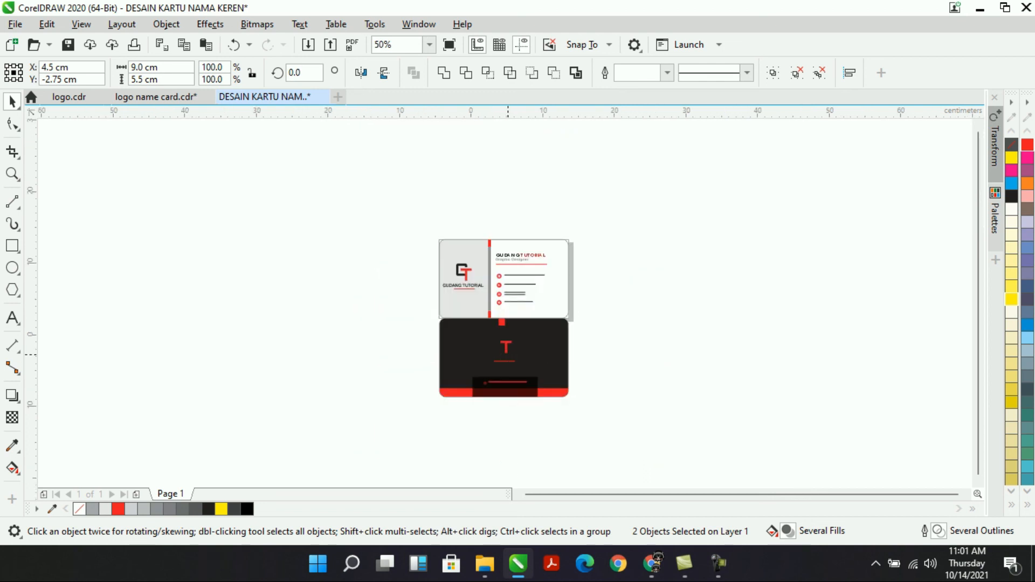
click(430, 45)
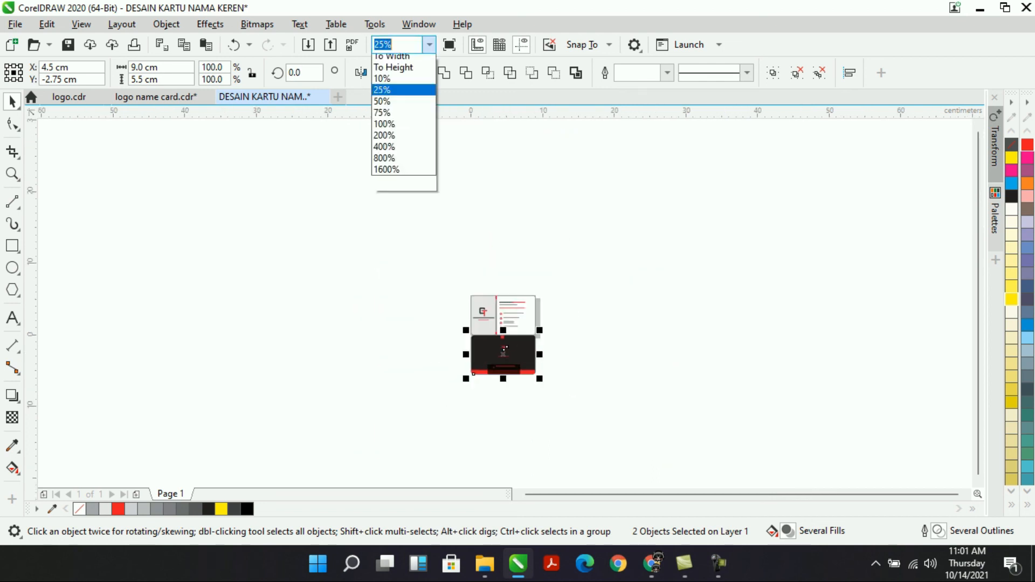
click(394, 71)
scroll(777, 350, down, 1)
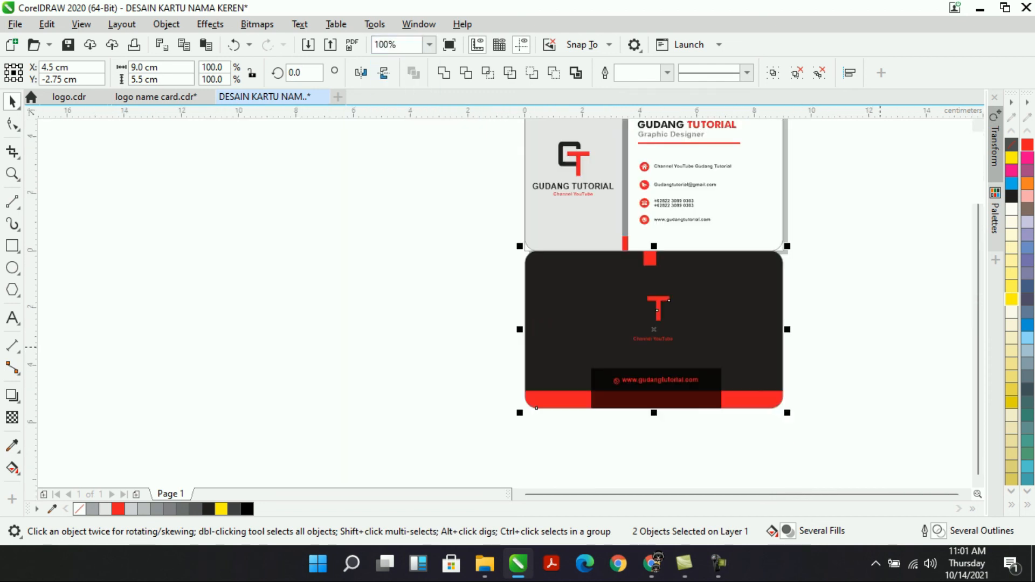
click(896, 329)
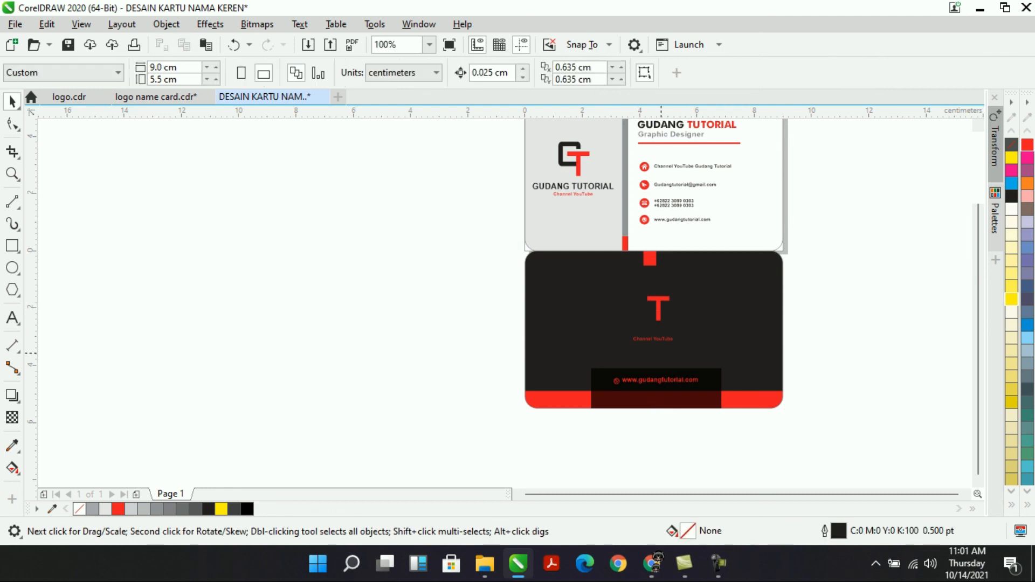
click(652, 334)
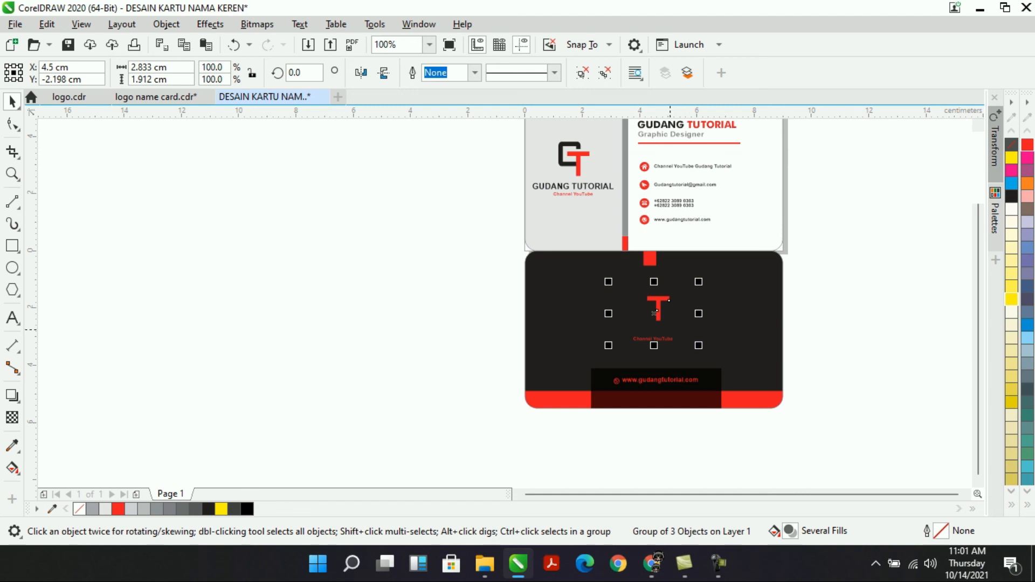
Make the back card's GUDANG TUTORIAL text white and select the CT logo within the group.
ctrl+click(654, 331)
click(1012, 209)
click(884, 280)
click(641, 304)
ctrl+click(643, 303)
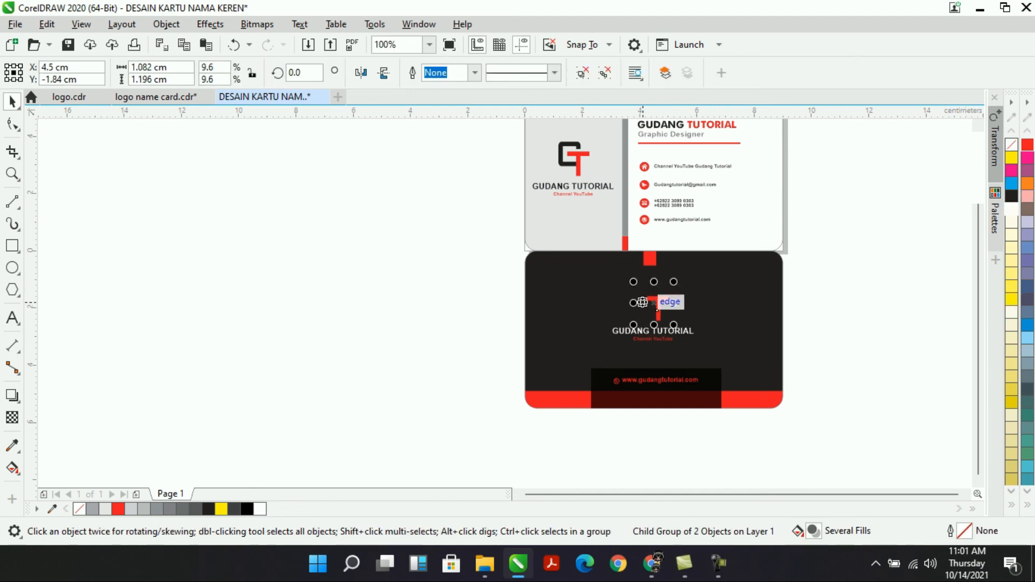
scroll(798, 332, down, 2)
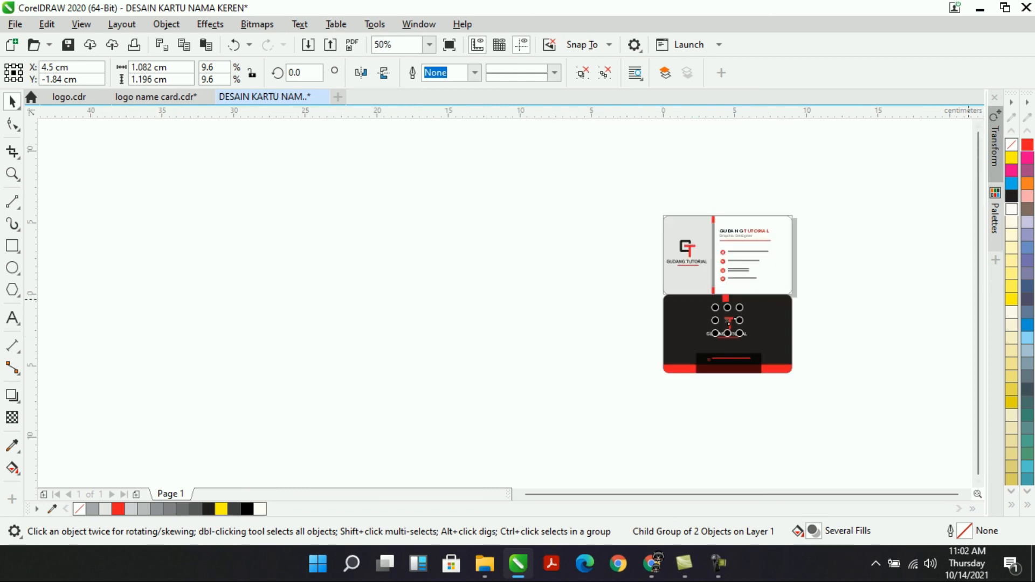
click(1011, 196)
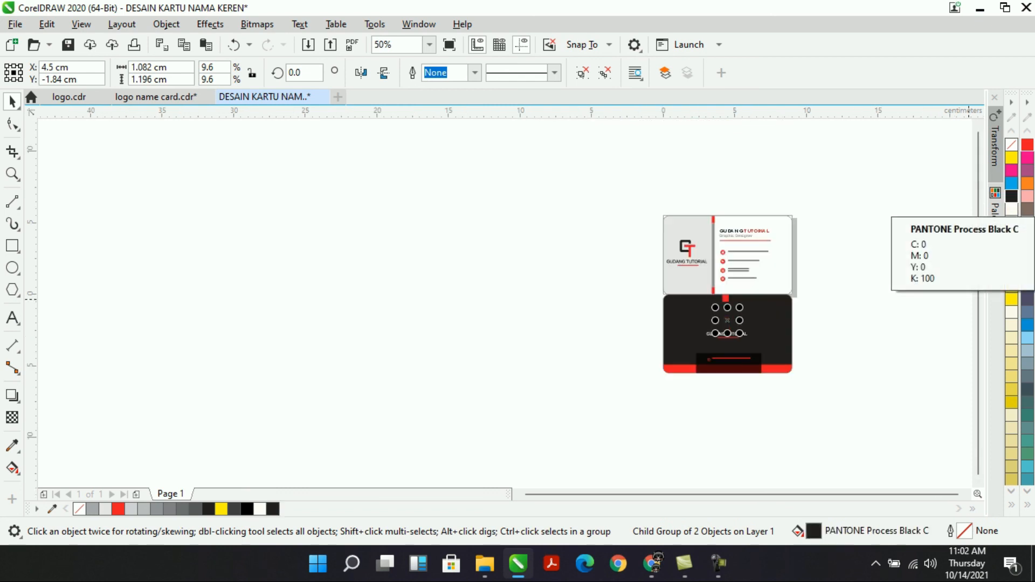
key(ctrl+z)
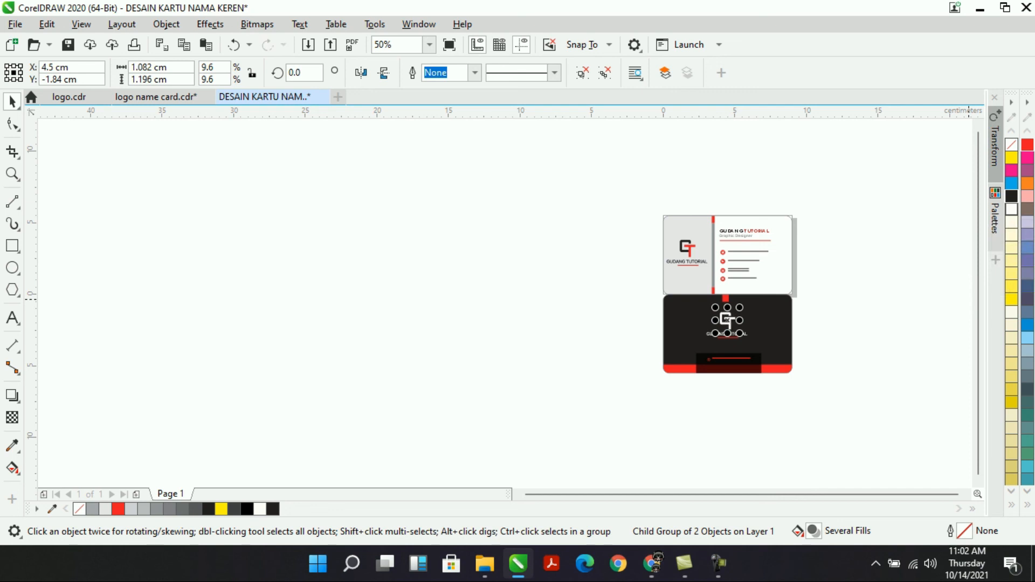
Fill the logo's G white beside the red T.
key(Escape)
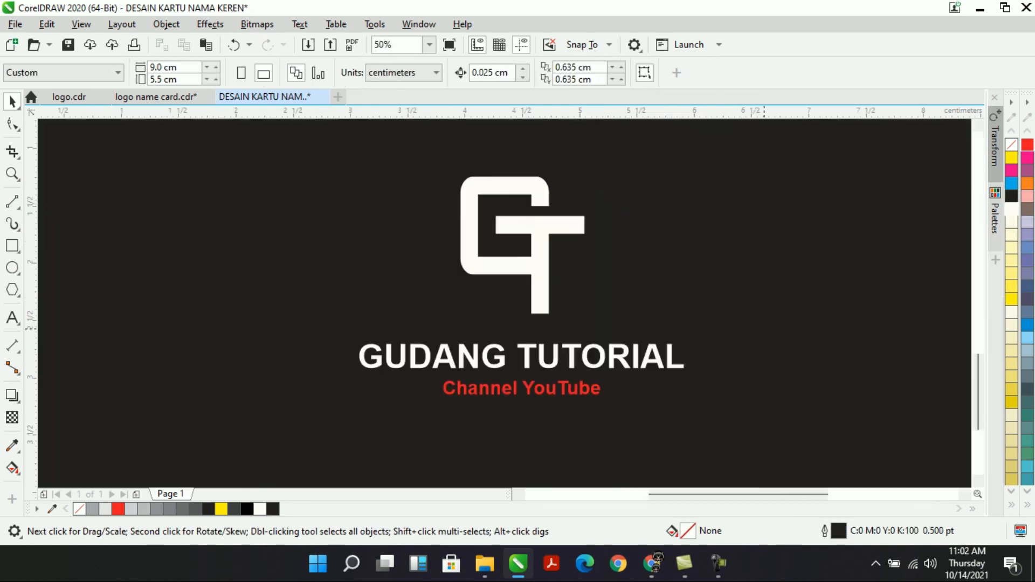
scroll(764, 329, down, 1)
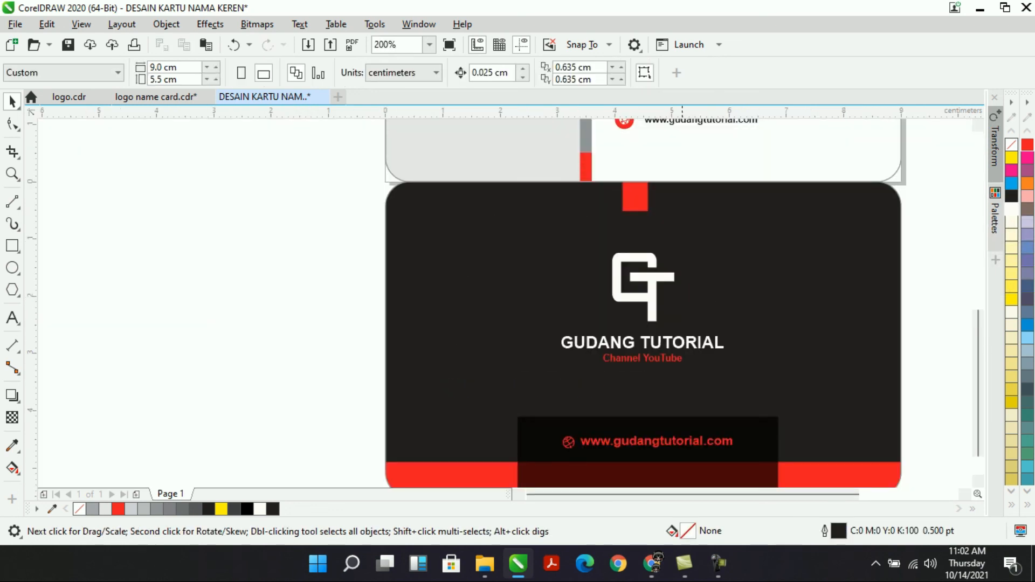
ctrl+click(665, 281)
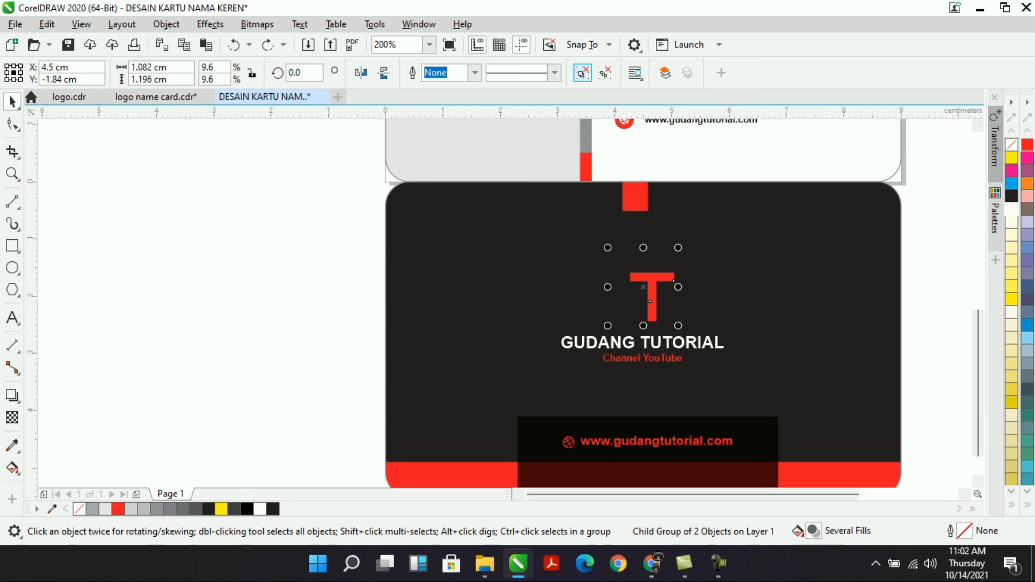
key(Escape)
click(644, 339)
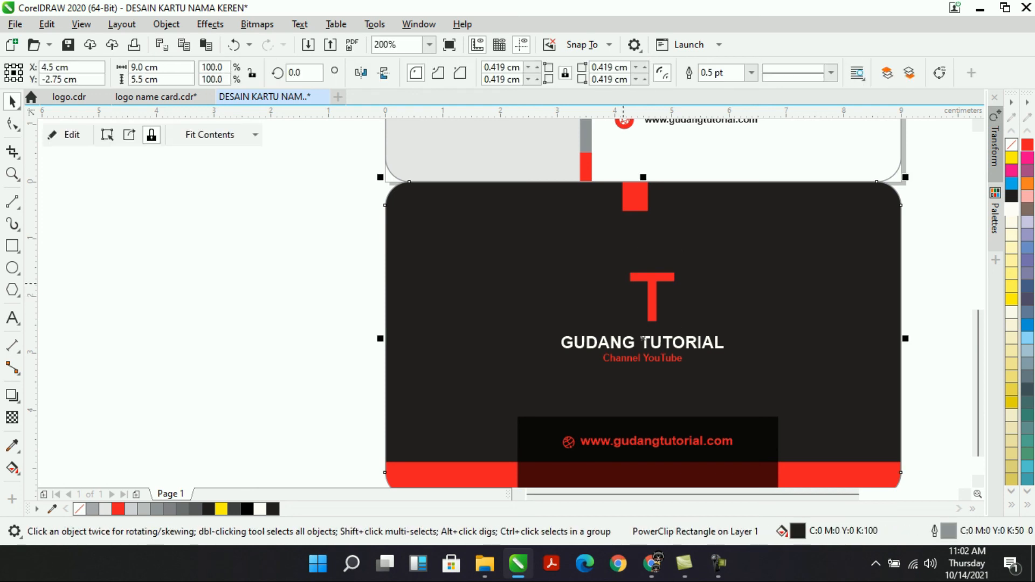
click(644, 339)
click(644, 339)
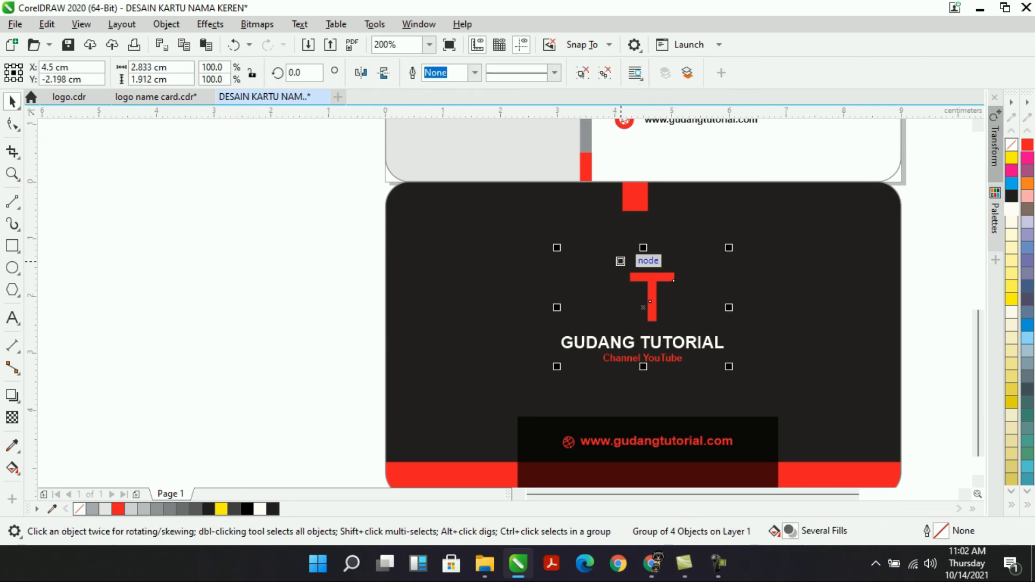
drag(654, 277, 331, 276)
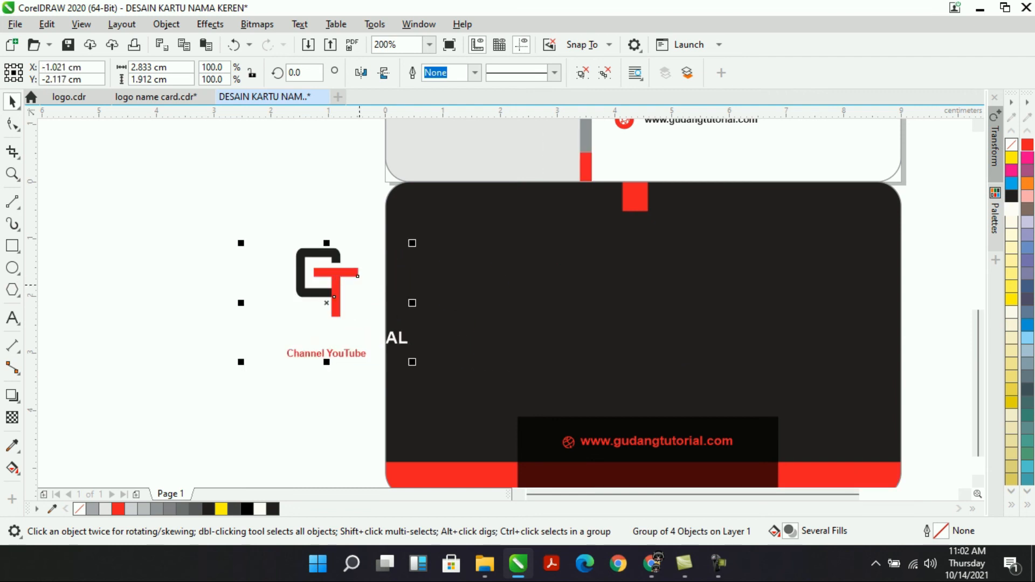
key(ctrl+z)
ctrl+click(612, 268)
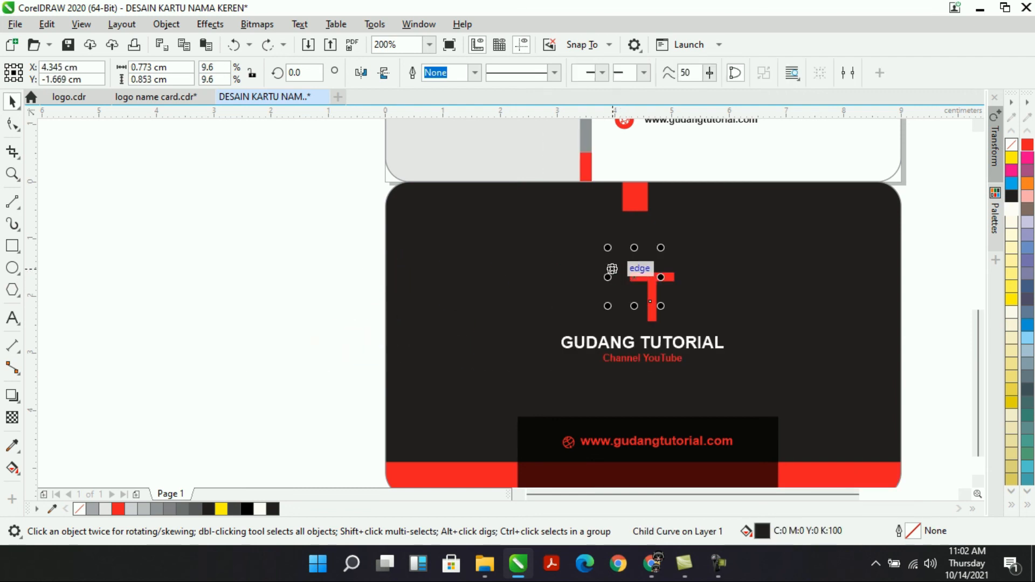
click(1011, 209)
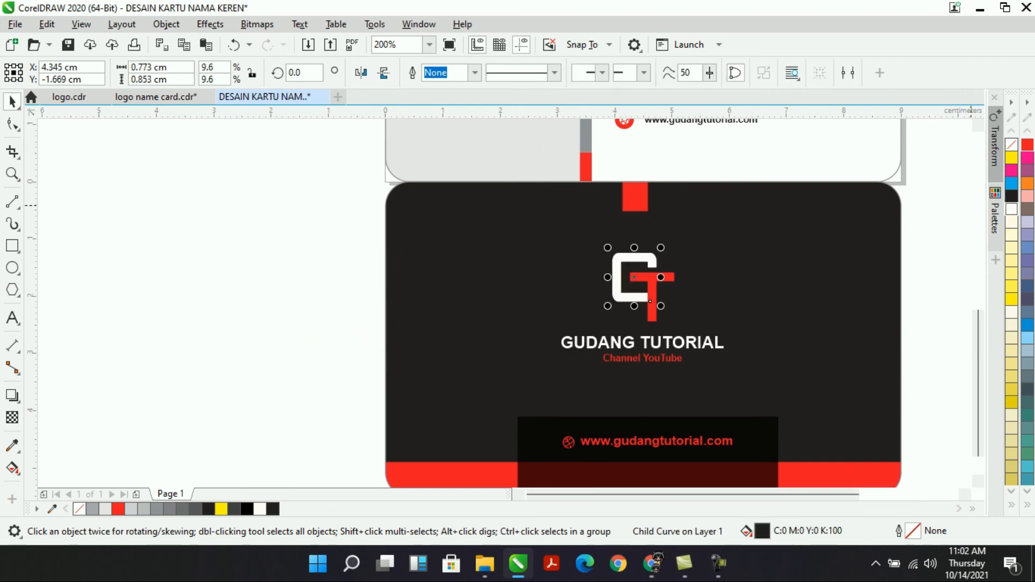
click(930, 248)
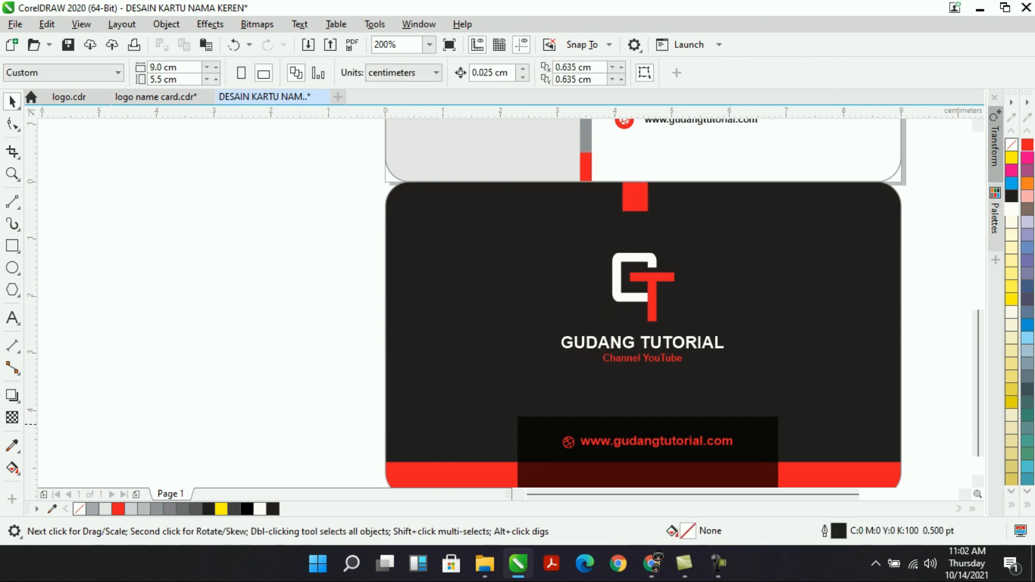
Make the back card's web address and globe icon white.
click(569, 443)
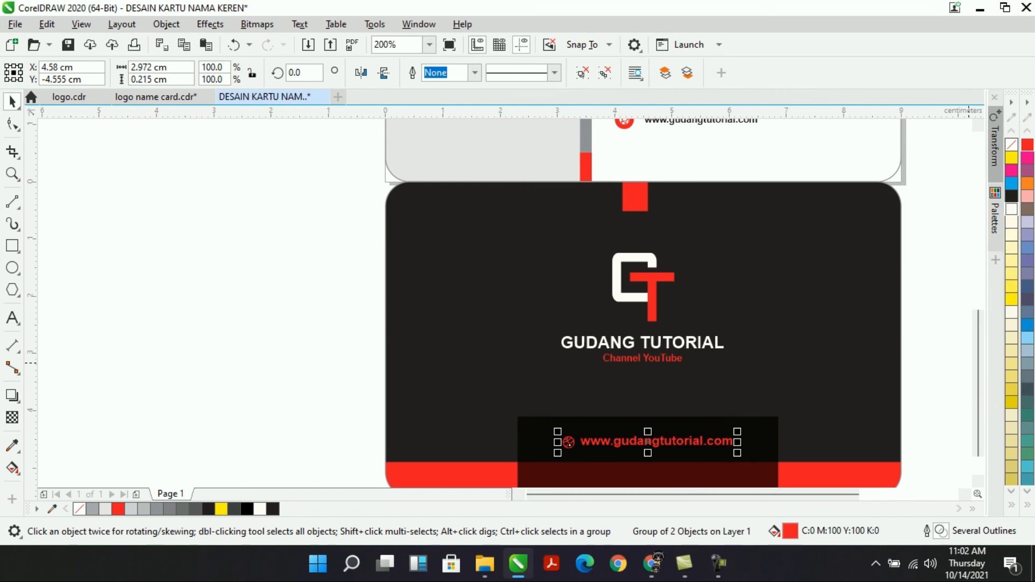
click(1012, 209)
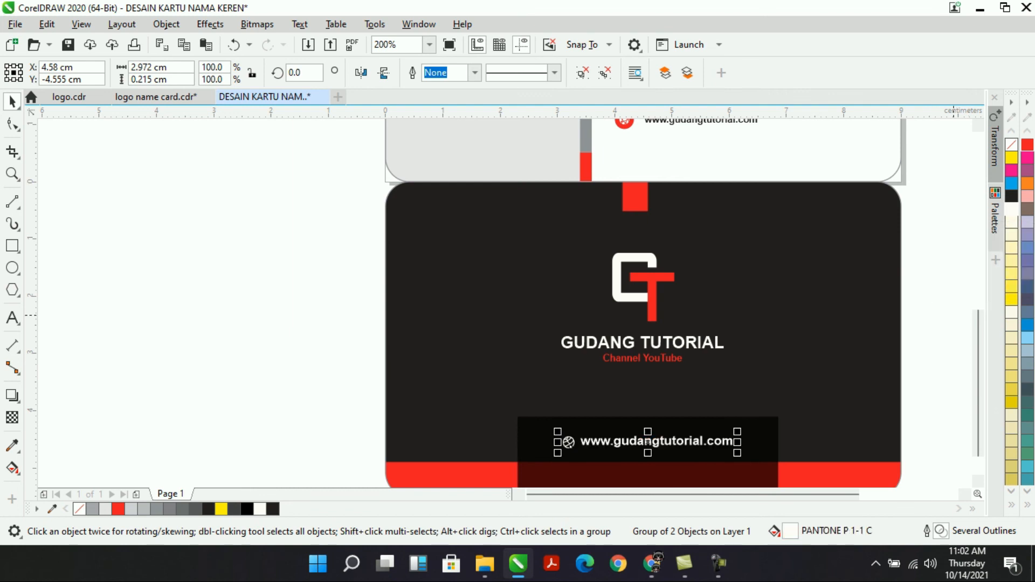
click(934, 314)
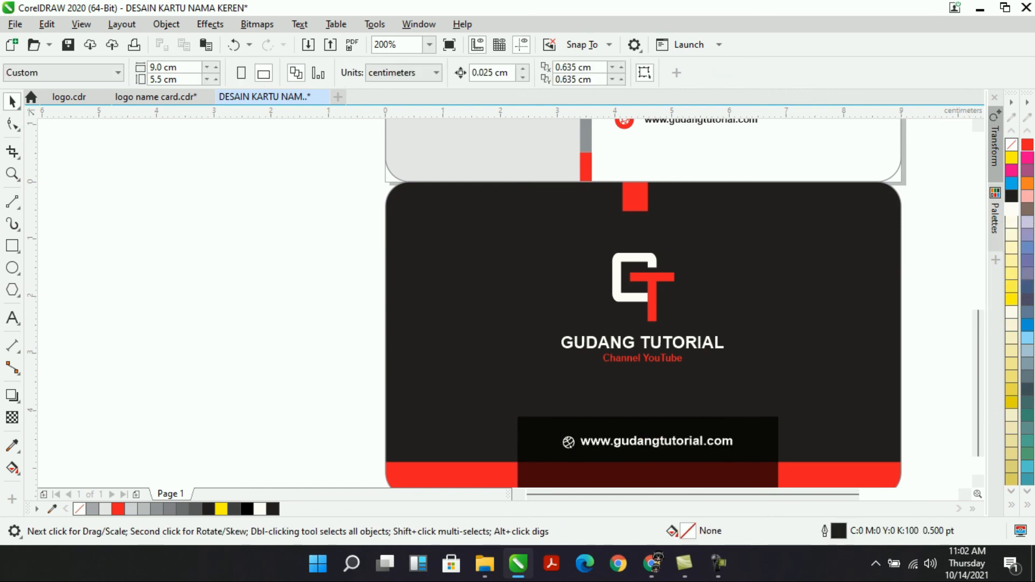
Zoom out to the whole page, then fit both card sides in view.
click(429, 45)
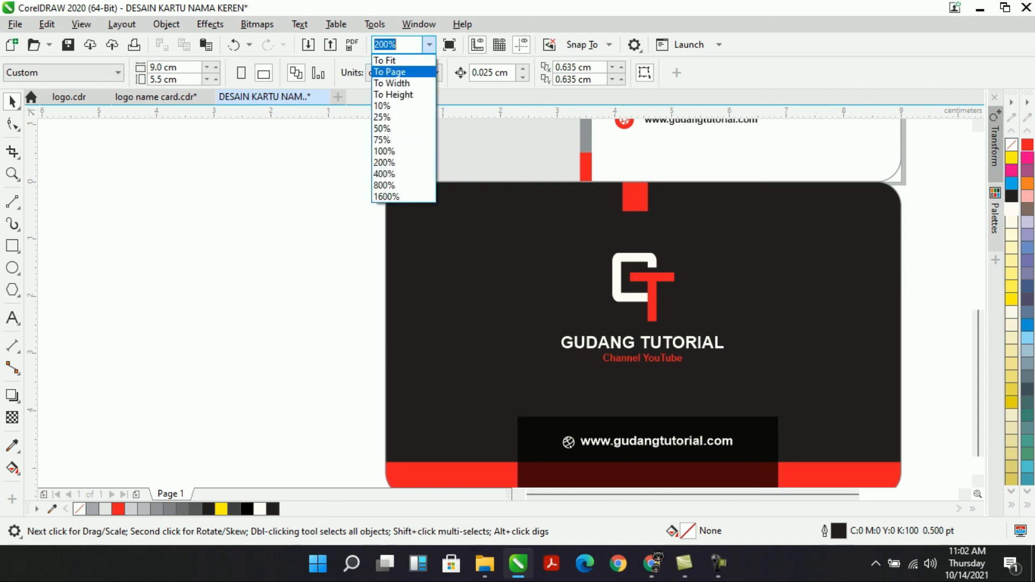
click(389, 71)
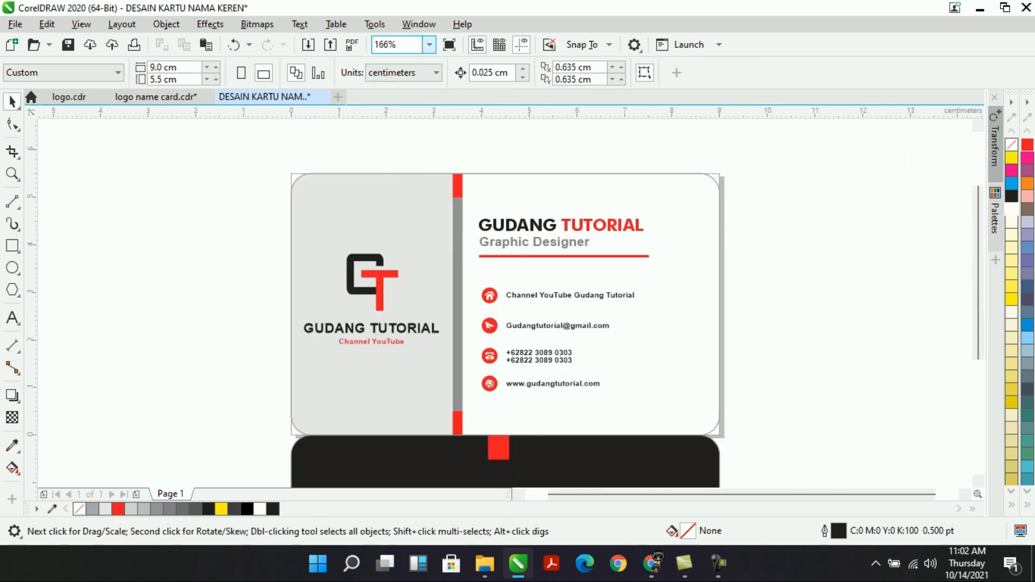
click(429, 45)
click(385, 60)
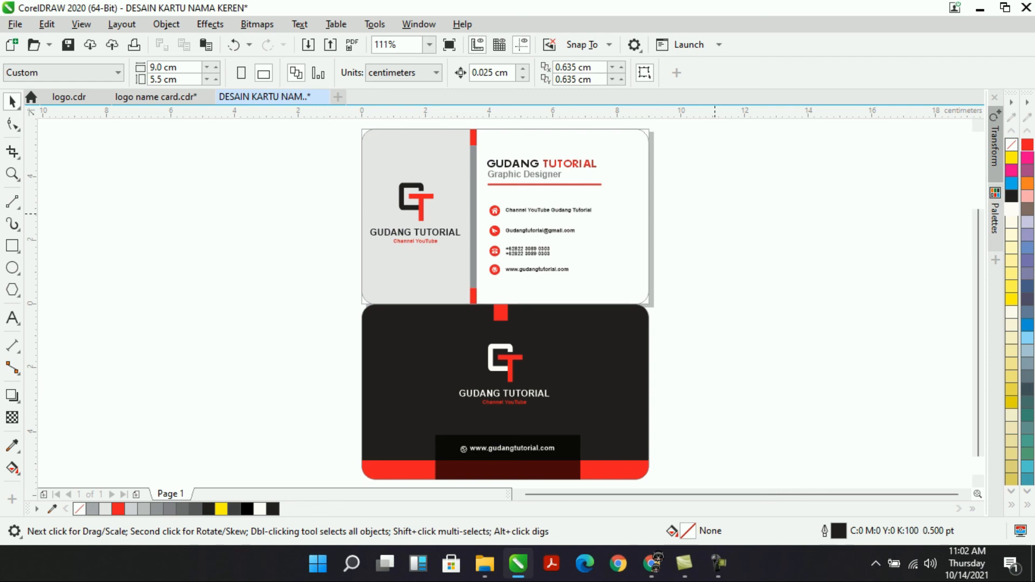
Select all objects of both cards and move them to the right of the page.
key(ctrl+a)
drag(474, 198, 893, 198)
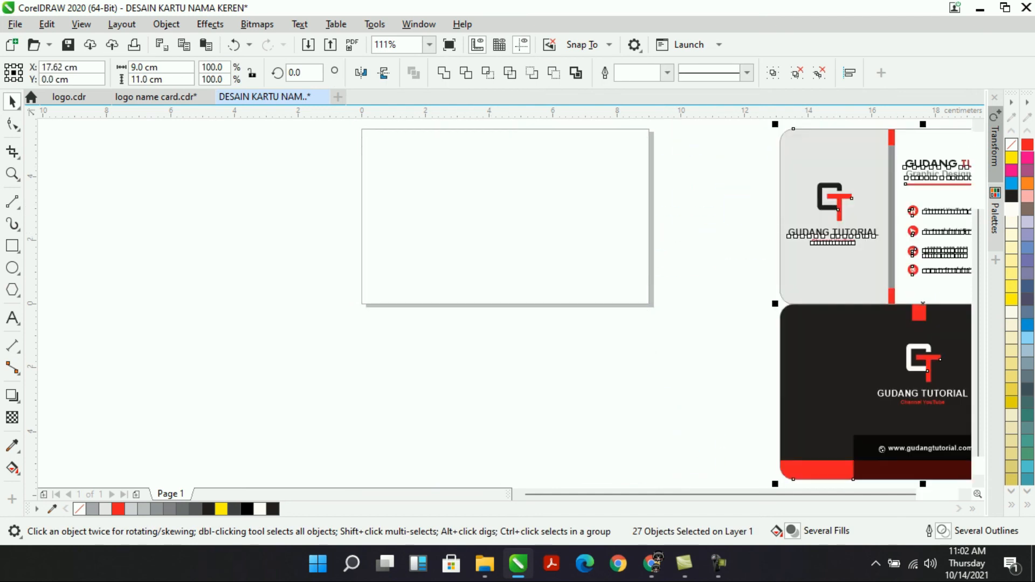
click(429, 45)
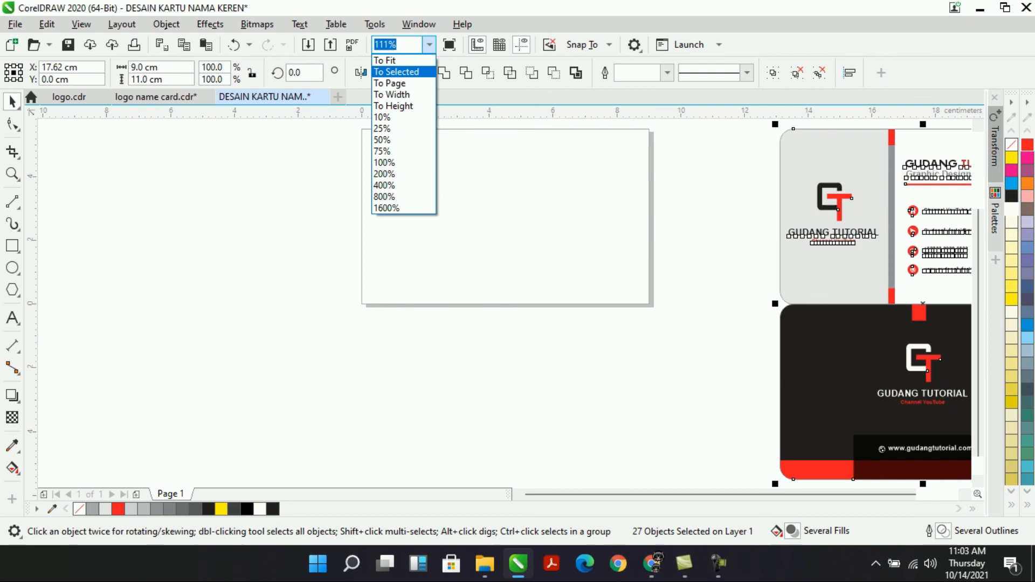
click(396, 71)
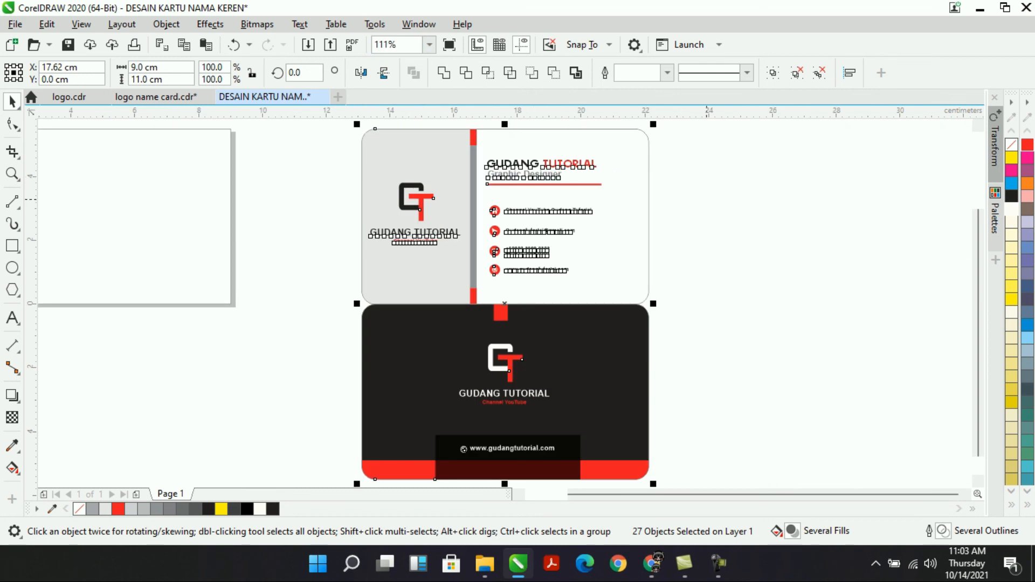
key(Escape)
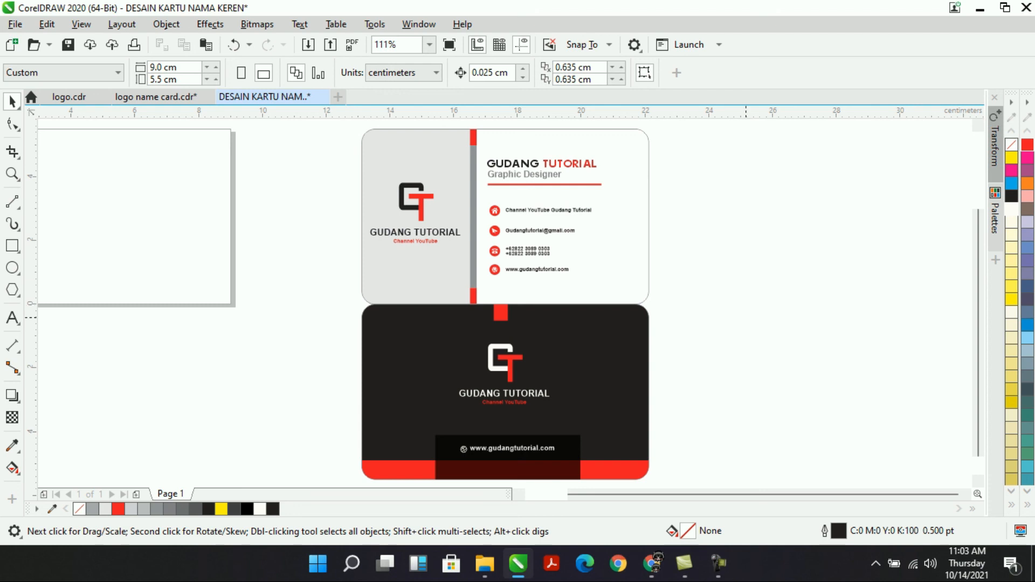
Group both card sides into one 27-object group and centre it on the page.
double_click(9, 95)
key(ctrl+g)
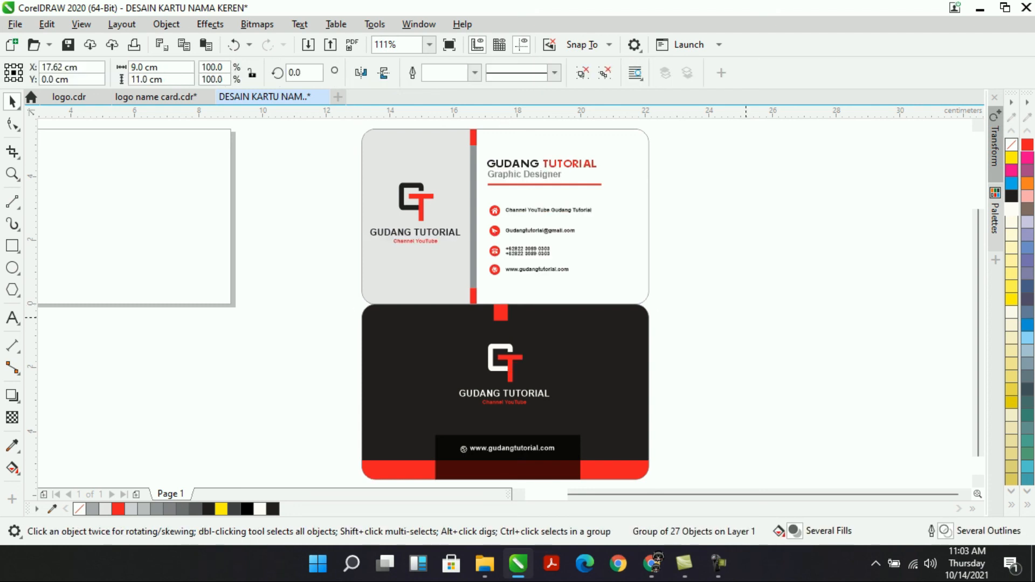
key(p)
click(429, 44)
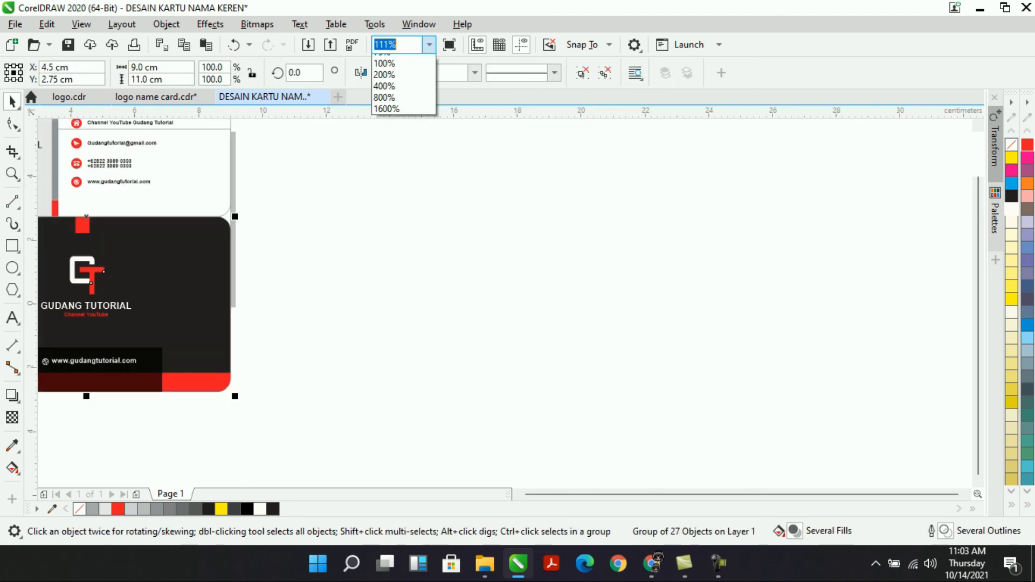
key(Down)
key(Return)
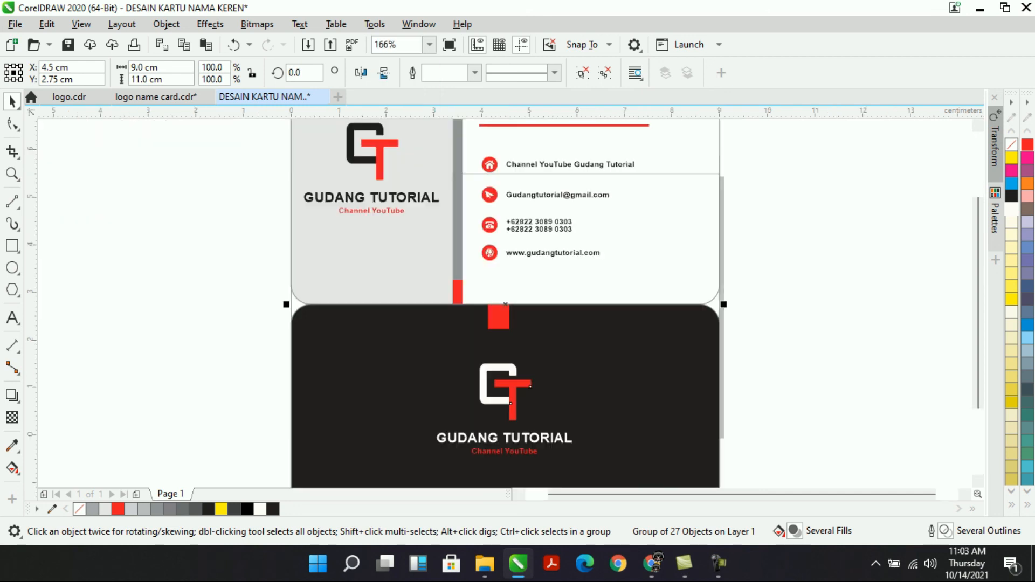
click(430, 45)
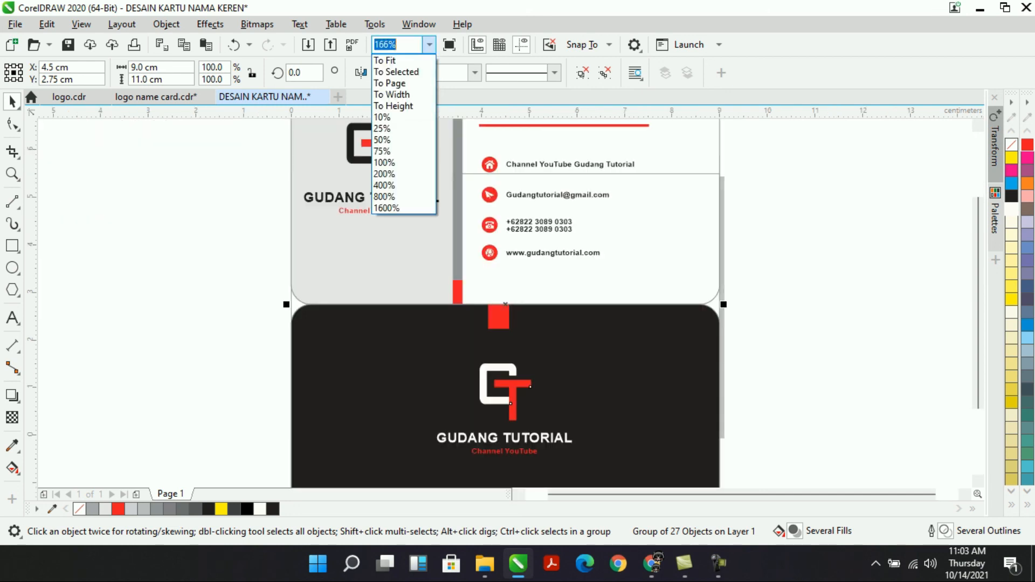
key(Down)
key(Return)
key(Escape)
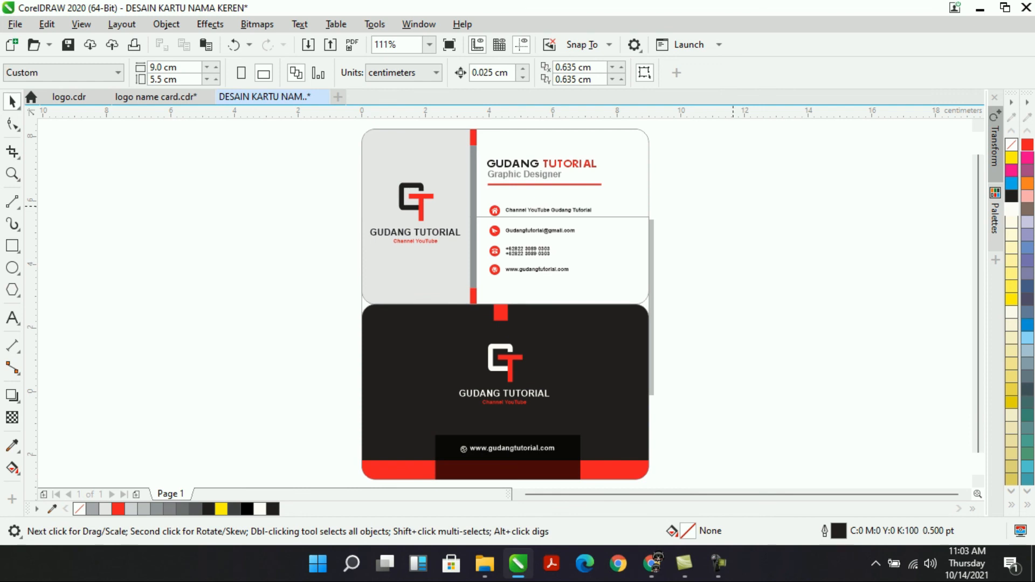